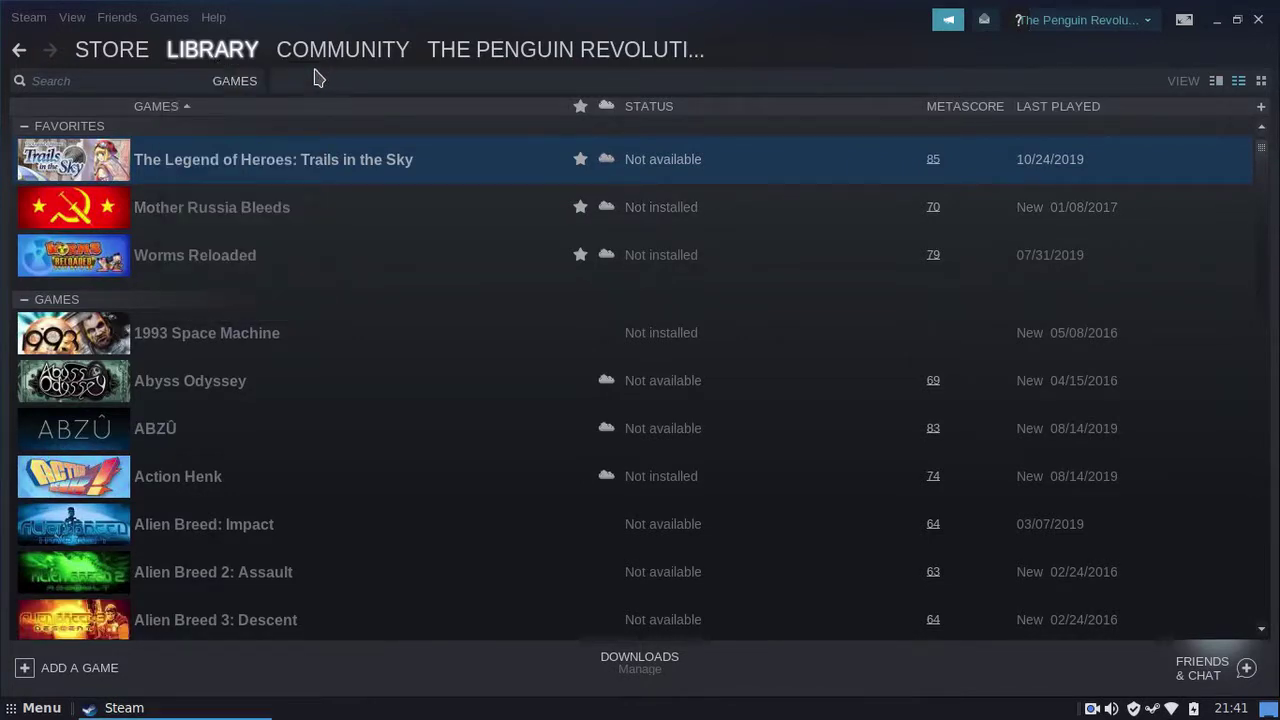
- Enable Steam Play for all other titles in the Steam Play settings, then apply the change by restarting Steam
mouse_move(240, 55)
scroll(560, 400, "down", 10)
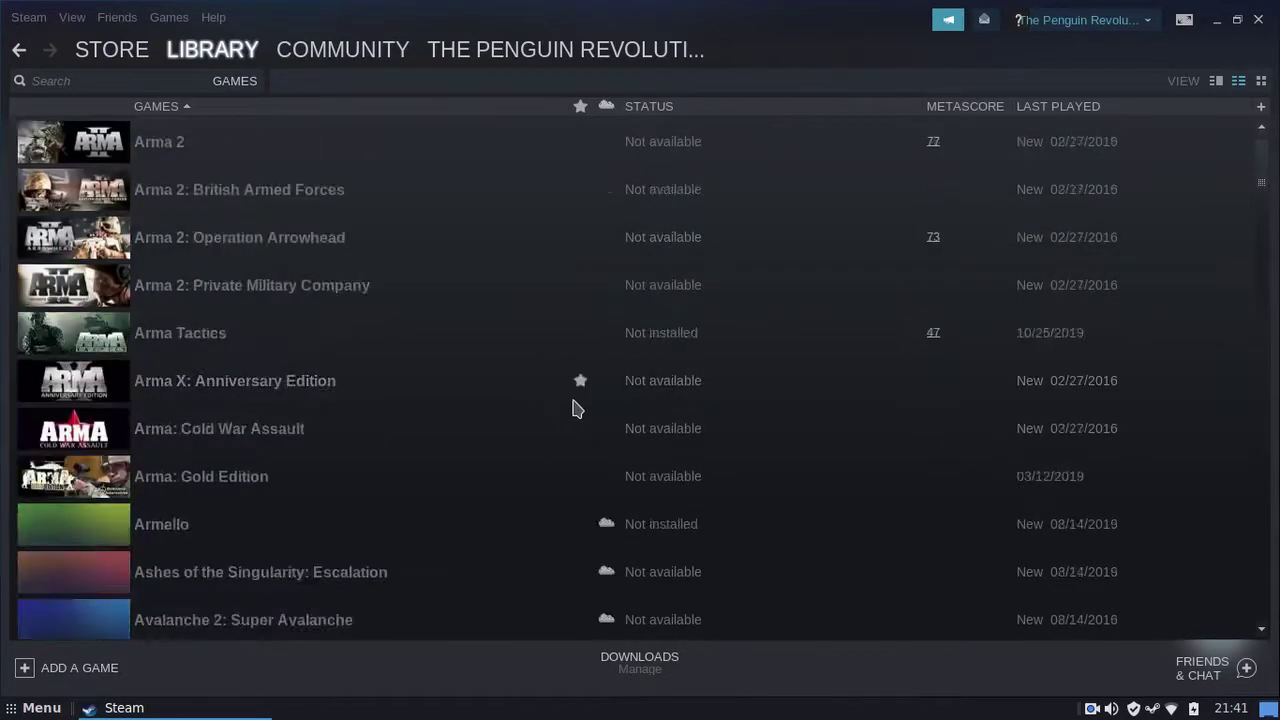
scroll(575, 408, "up", 10)
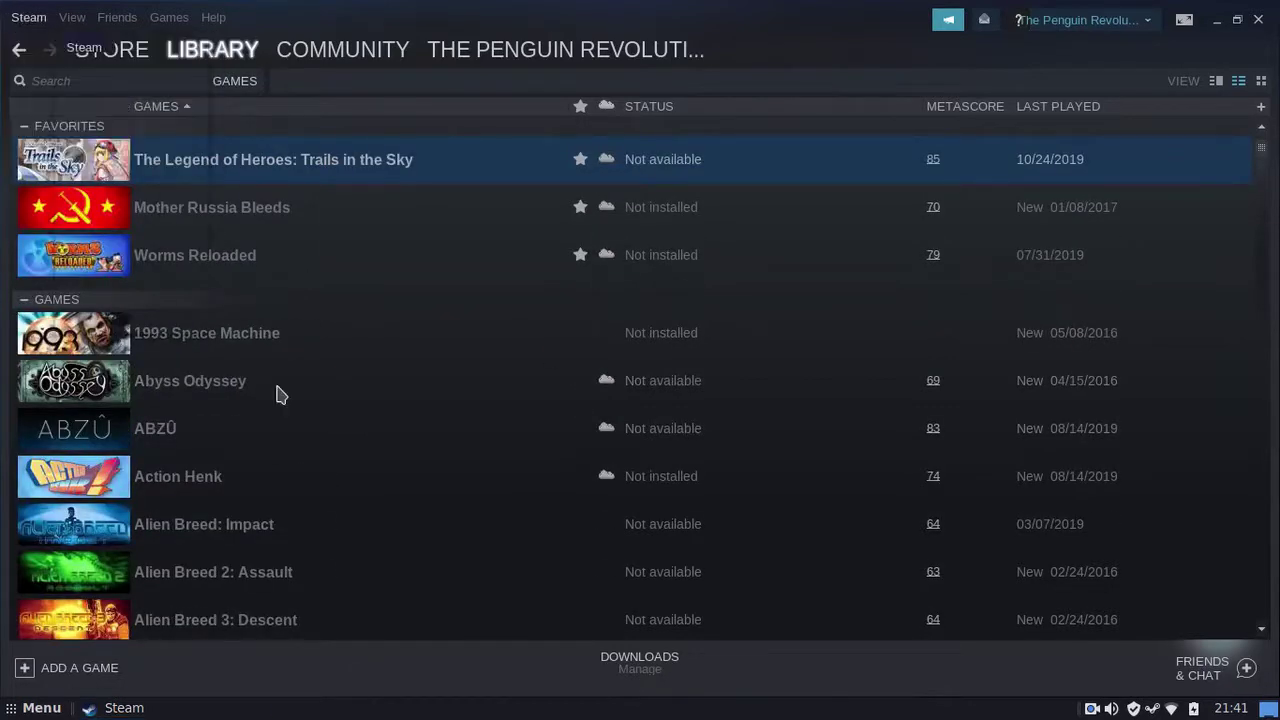
left_click(147, 14)
mouse_move(28, 17)
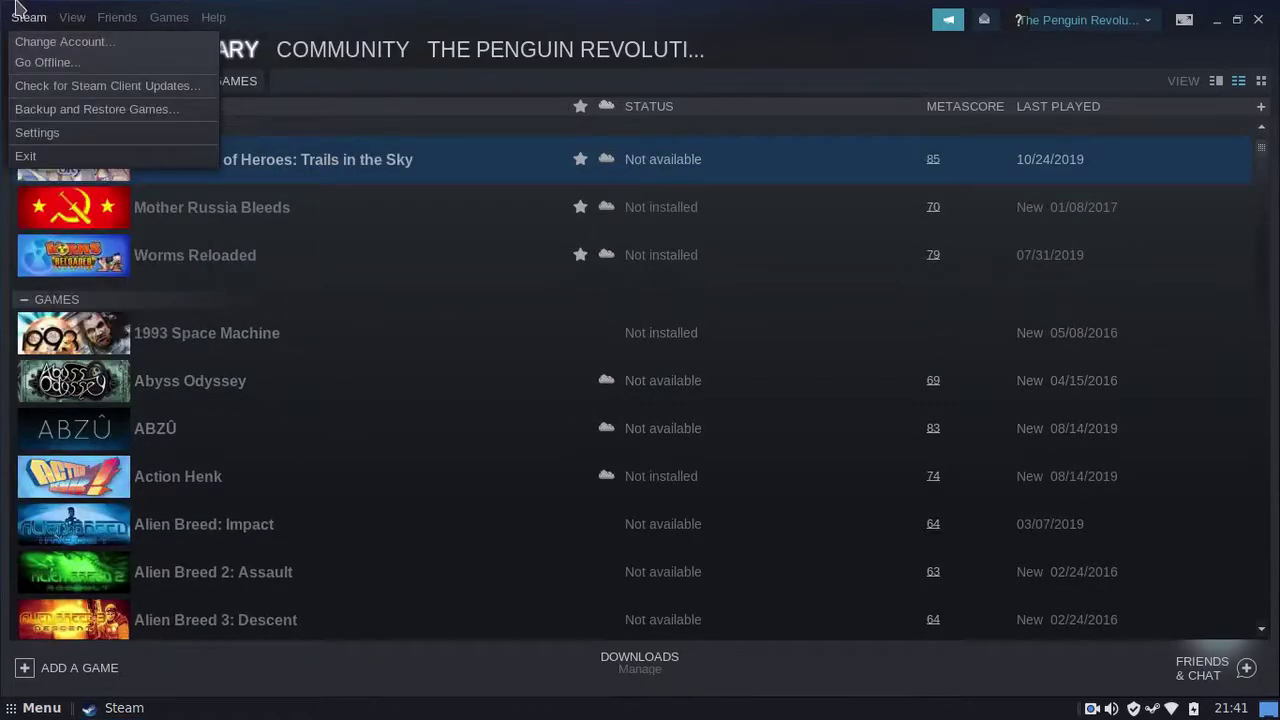
left_click(37, 133)
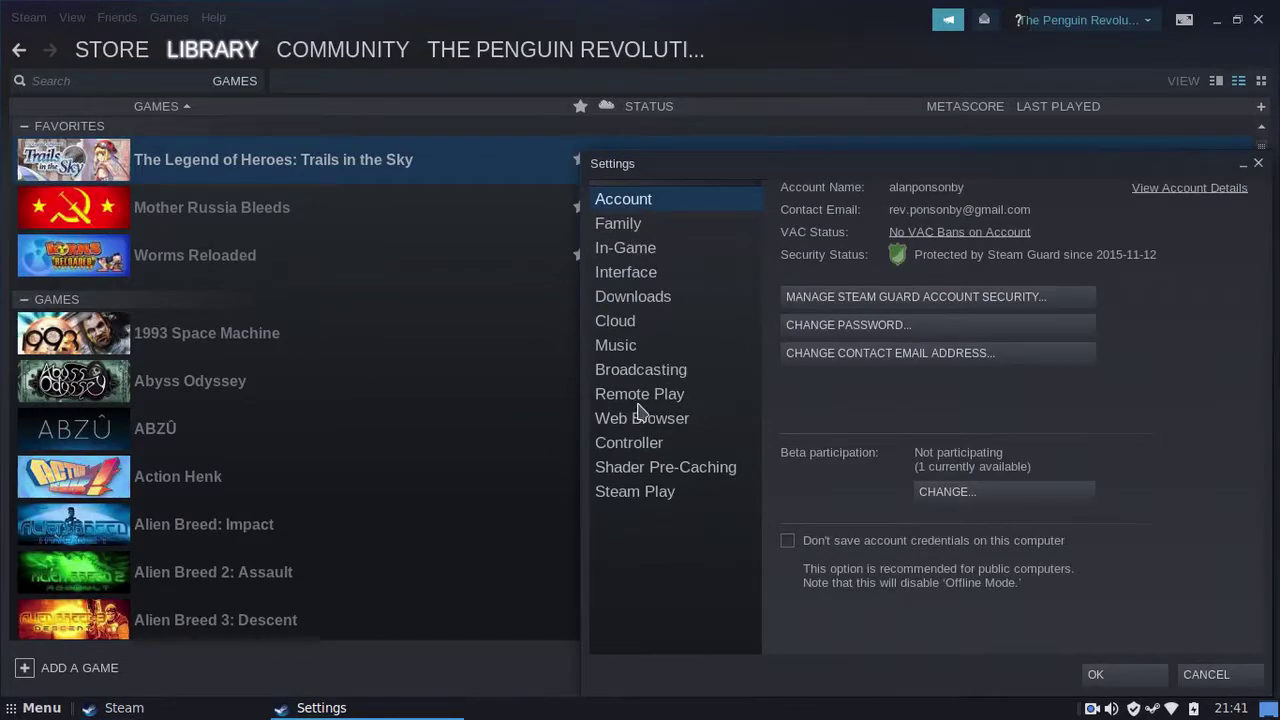
left_click(640, 492)
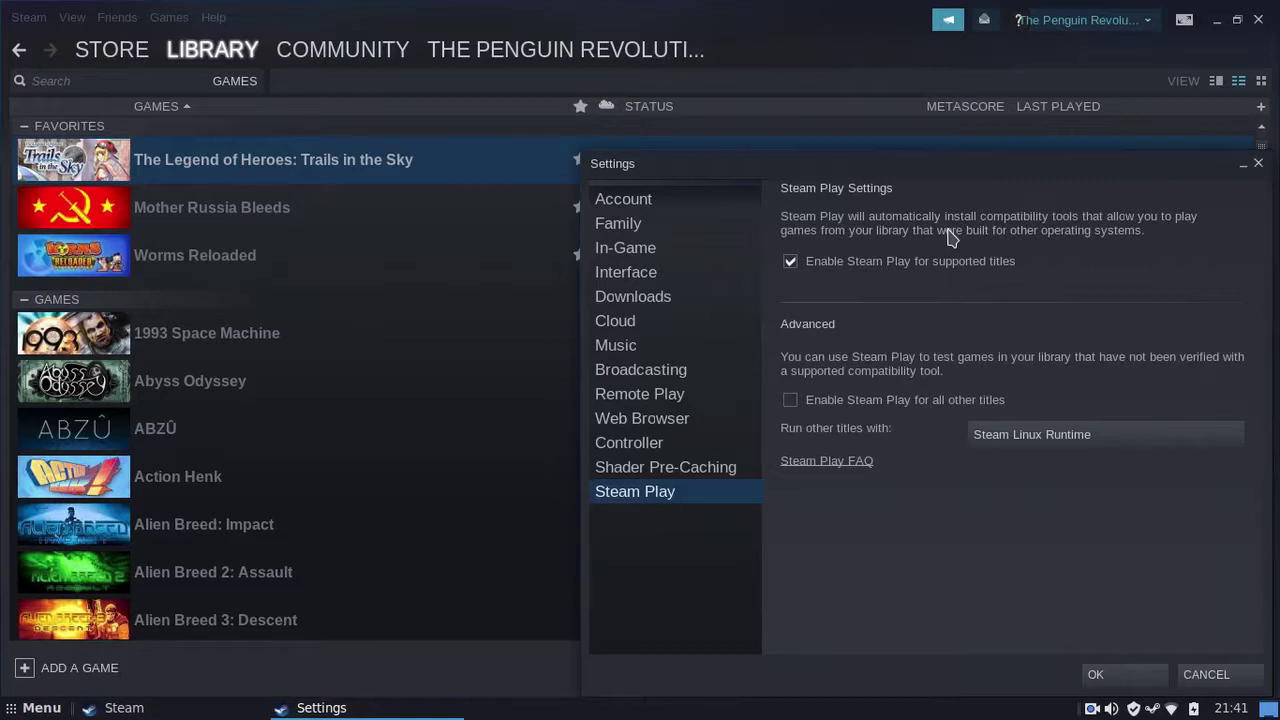
left_click(808, 401)
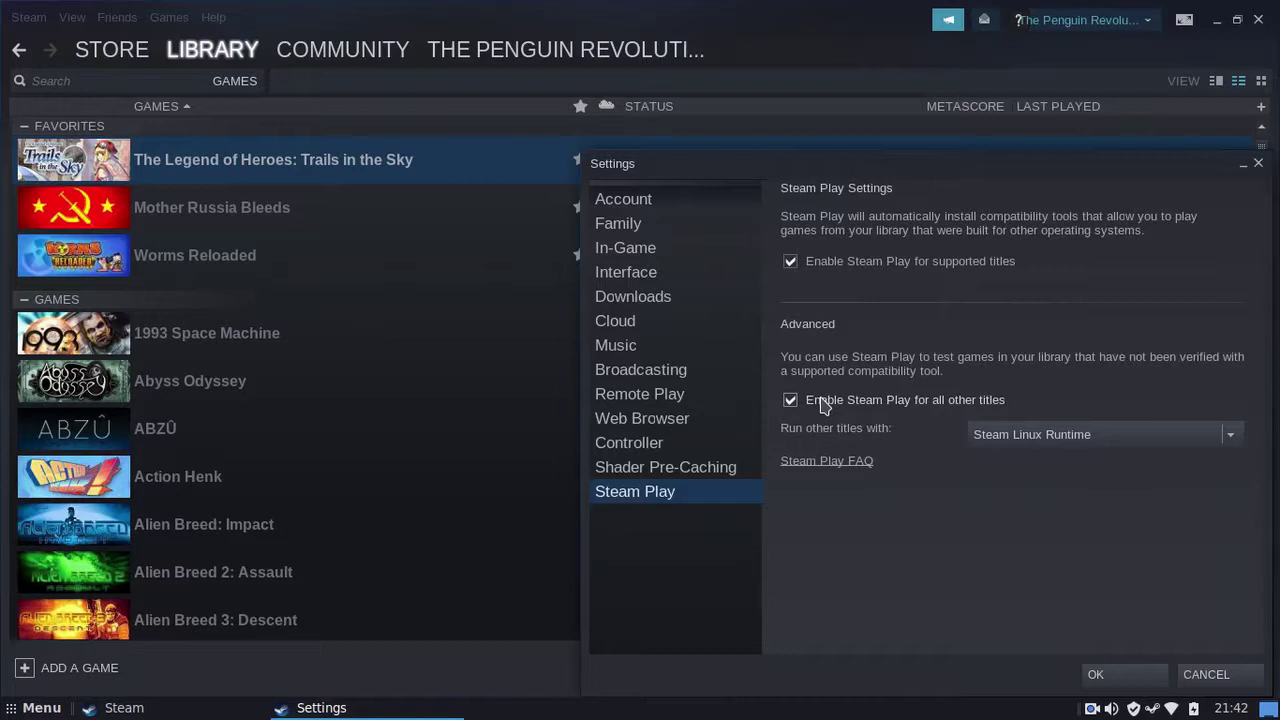
left_click(1128, 677)
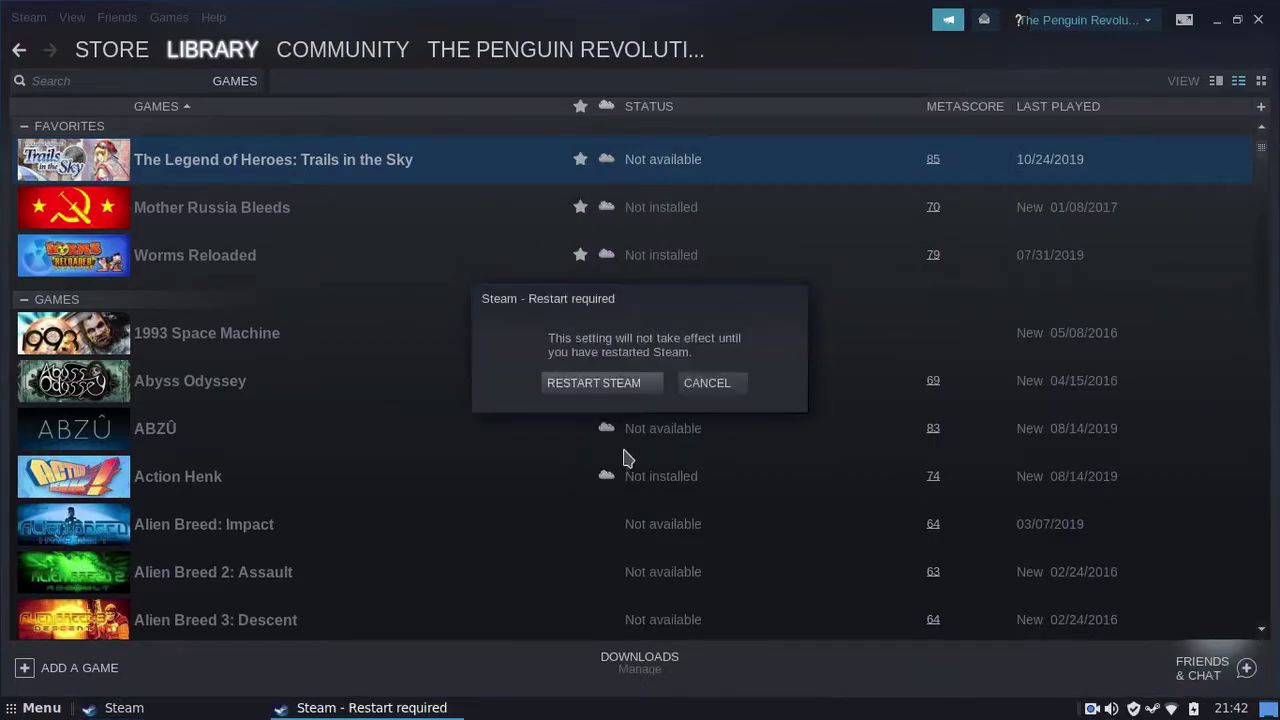
left_click(619, 385)
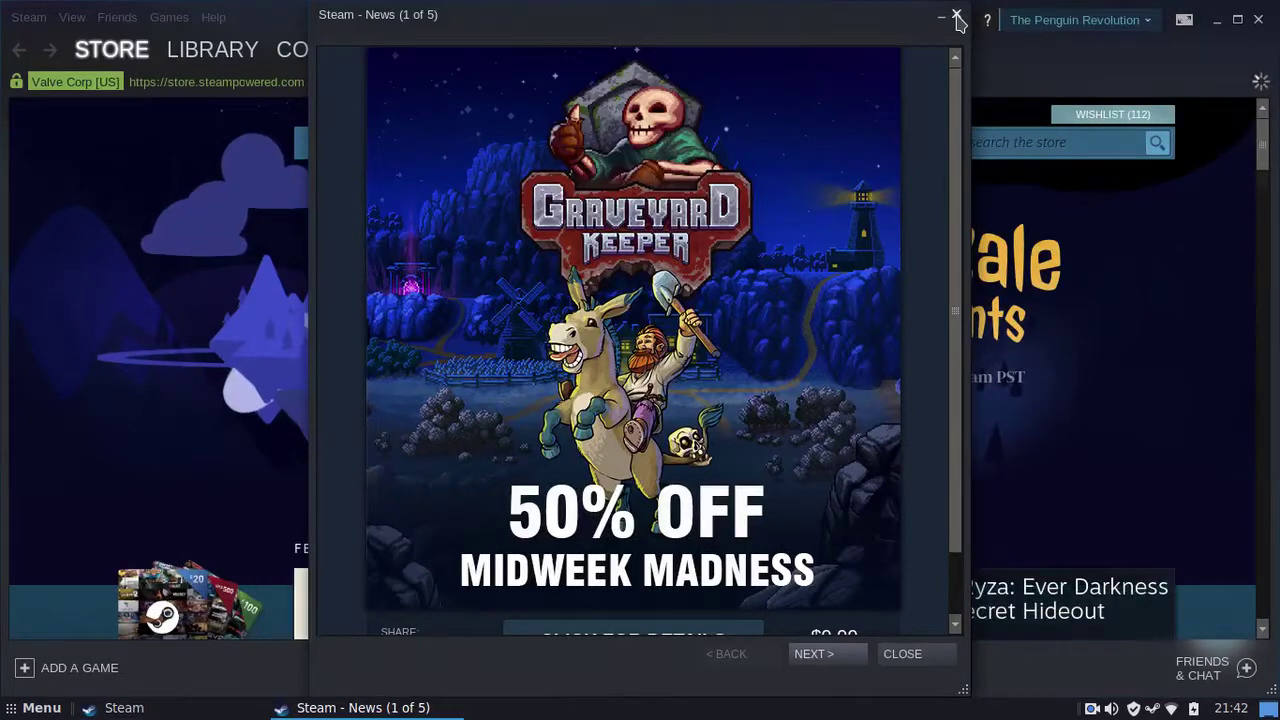
- Install The Legend of Heroes: Trails in the Sky from the library with default options and check the download queue
left_click(956, 18)
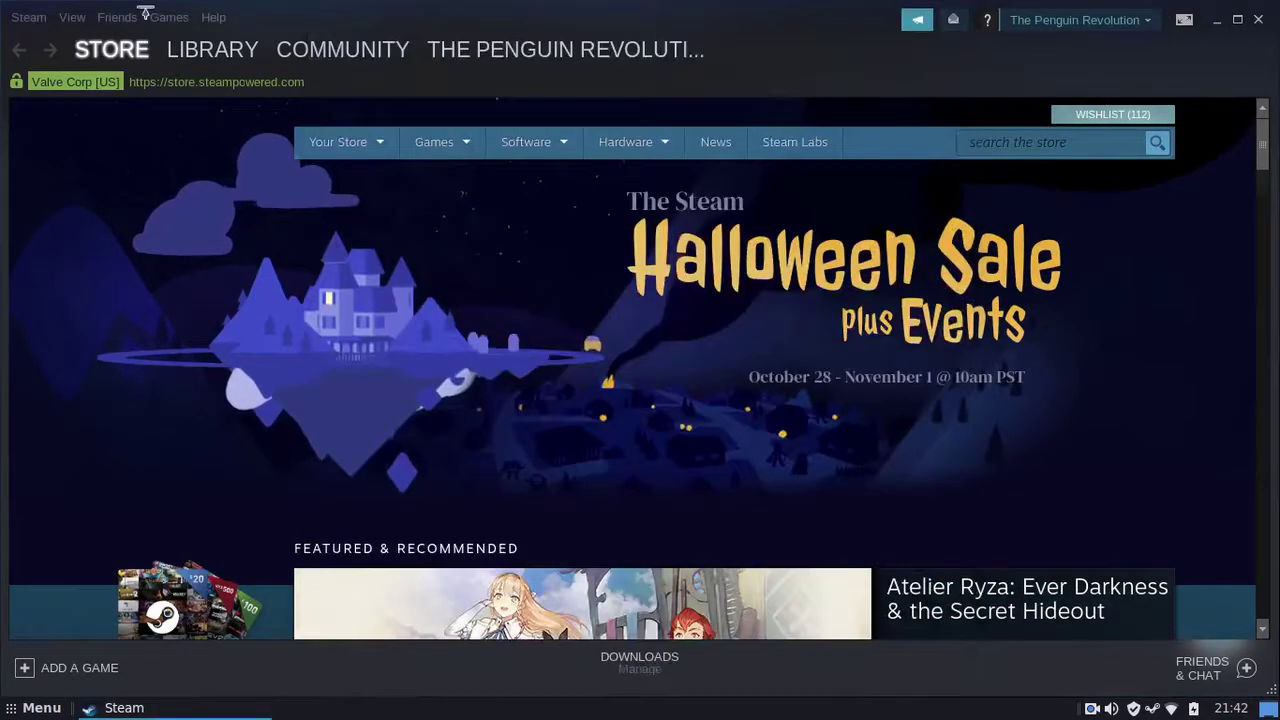
left_click(240, 50)
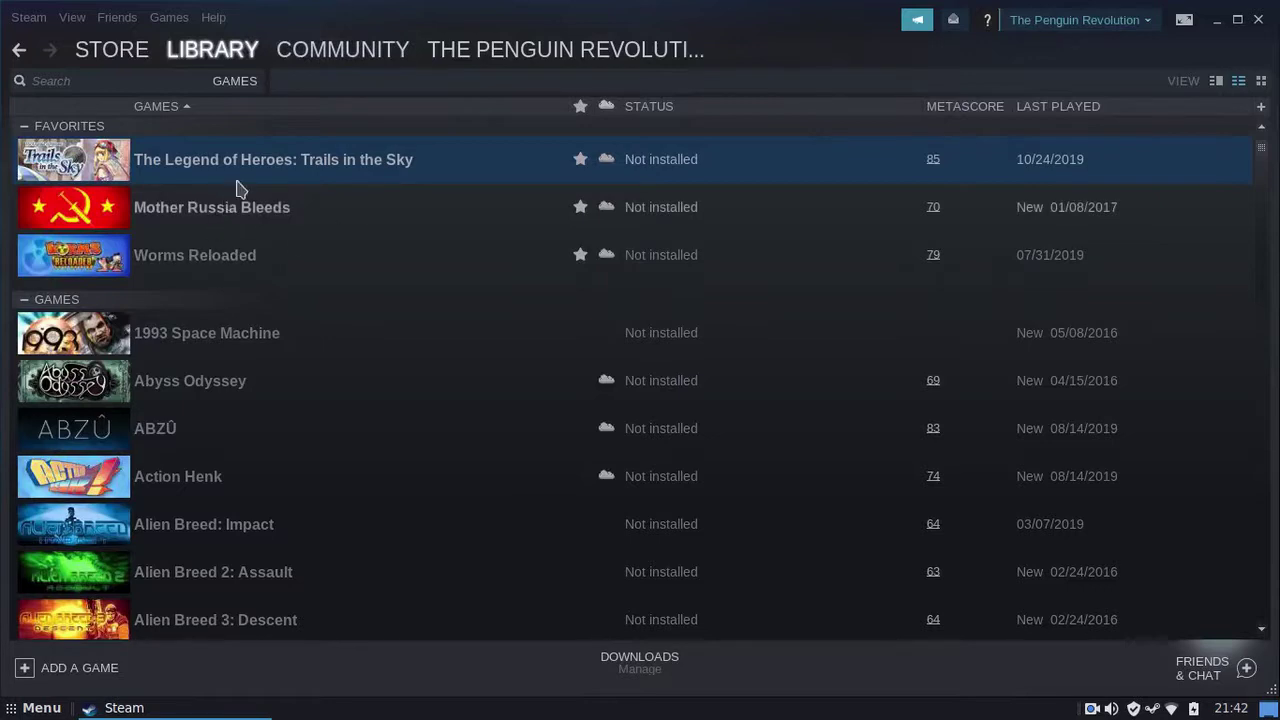
double_click(400, 167)
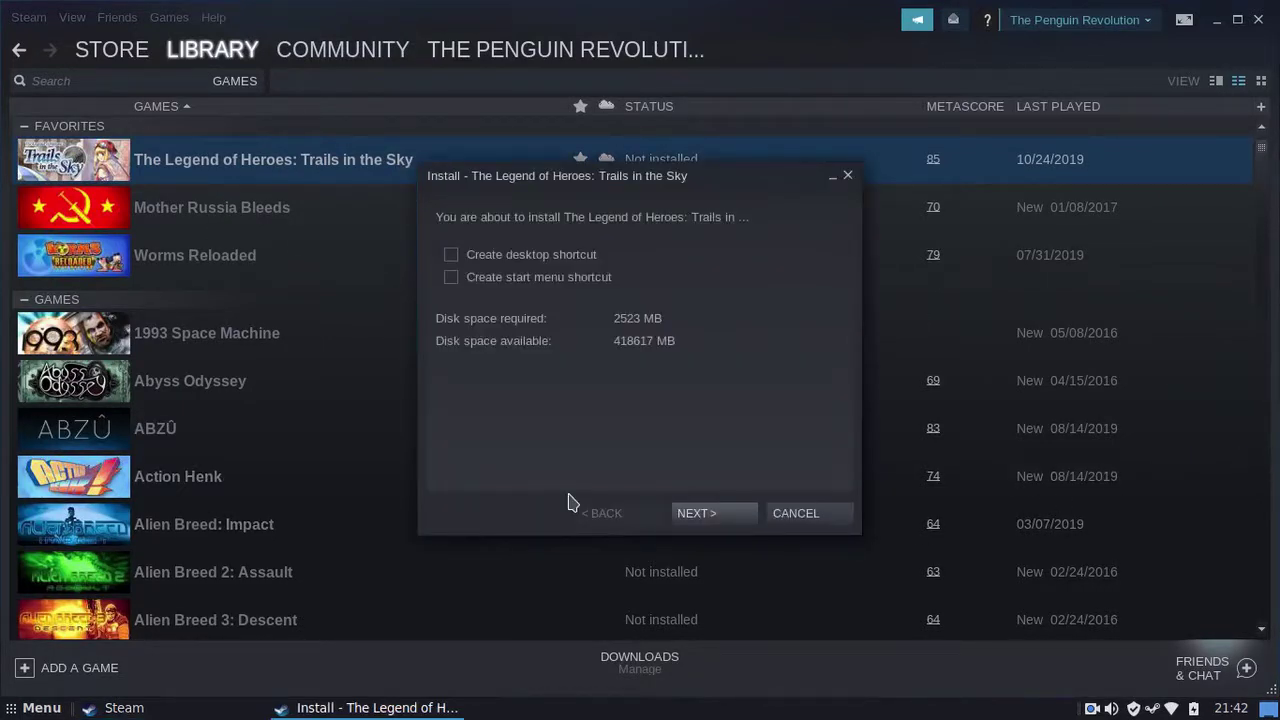
left_click(724, 522)
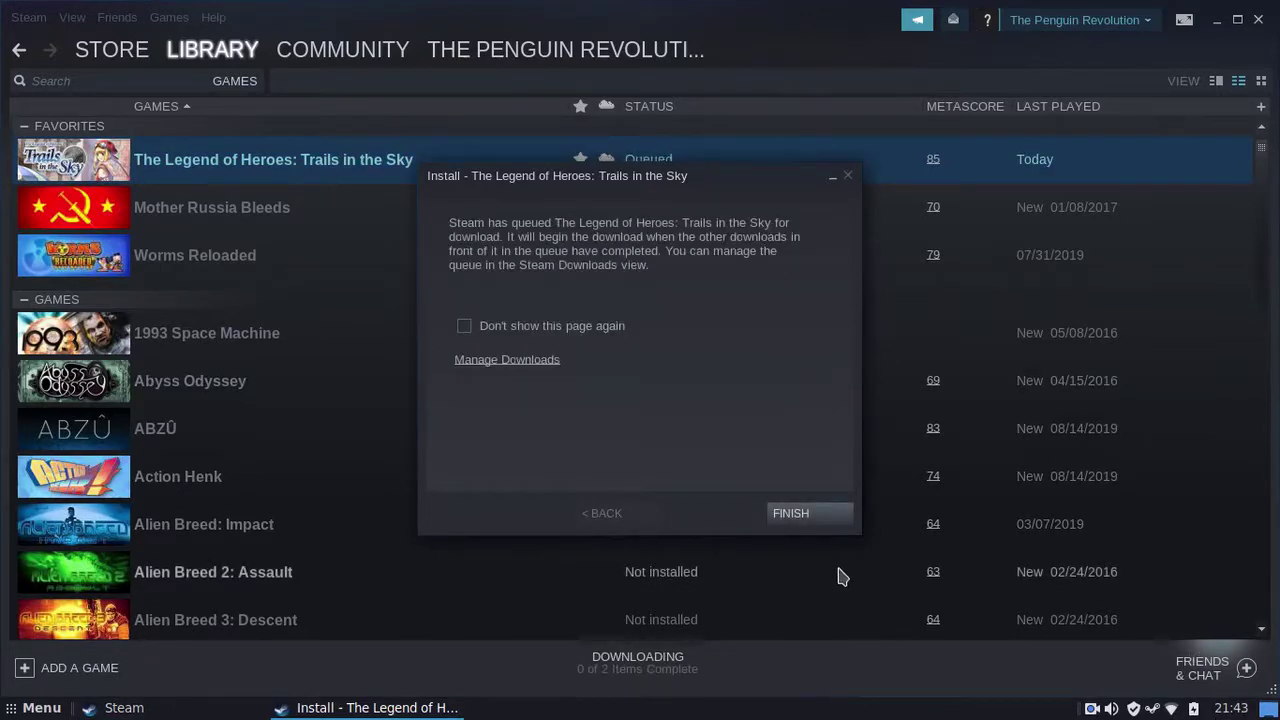
left_click(838, 515)
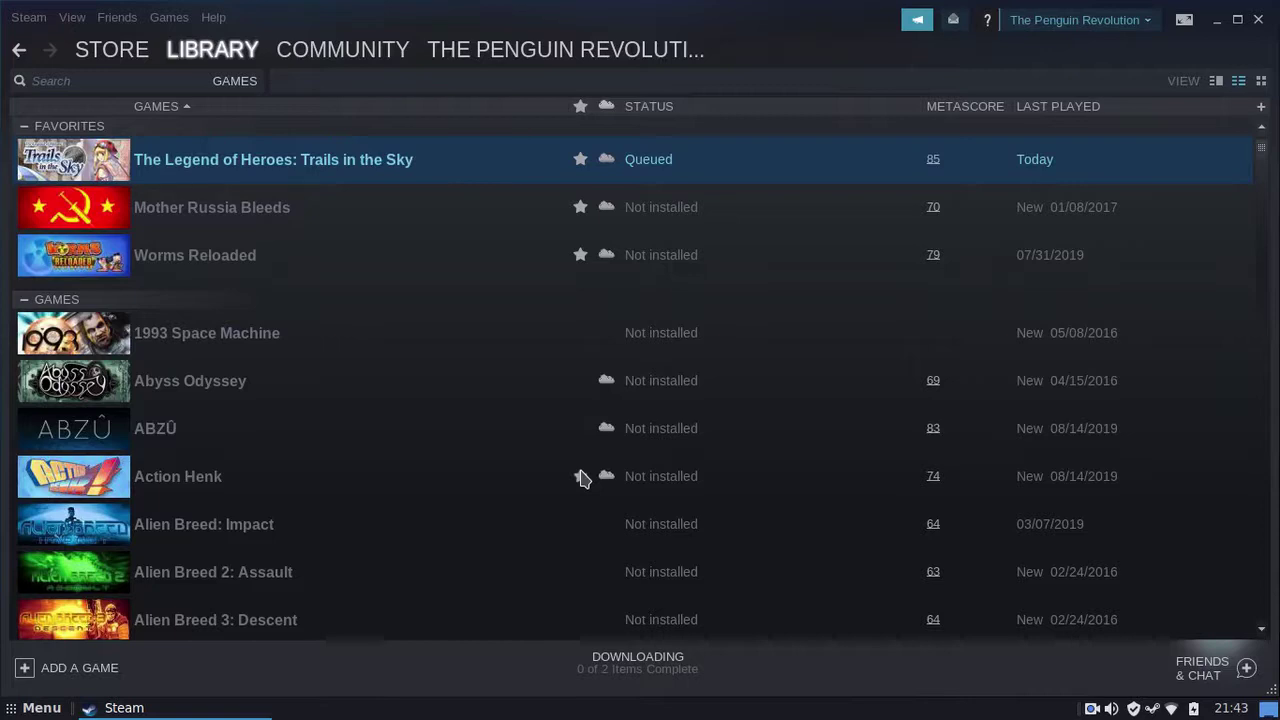
left_click(598, 668)
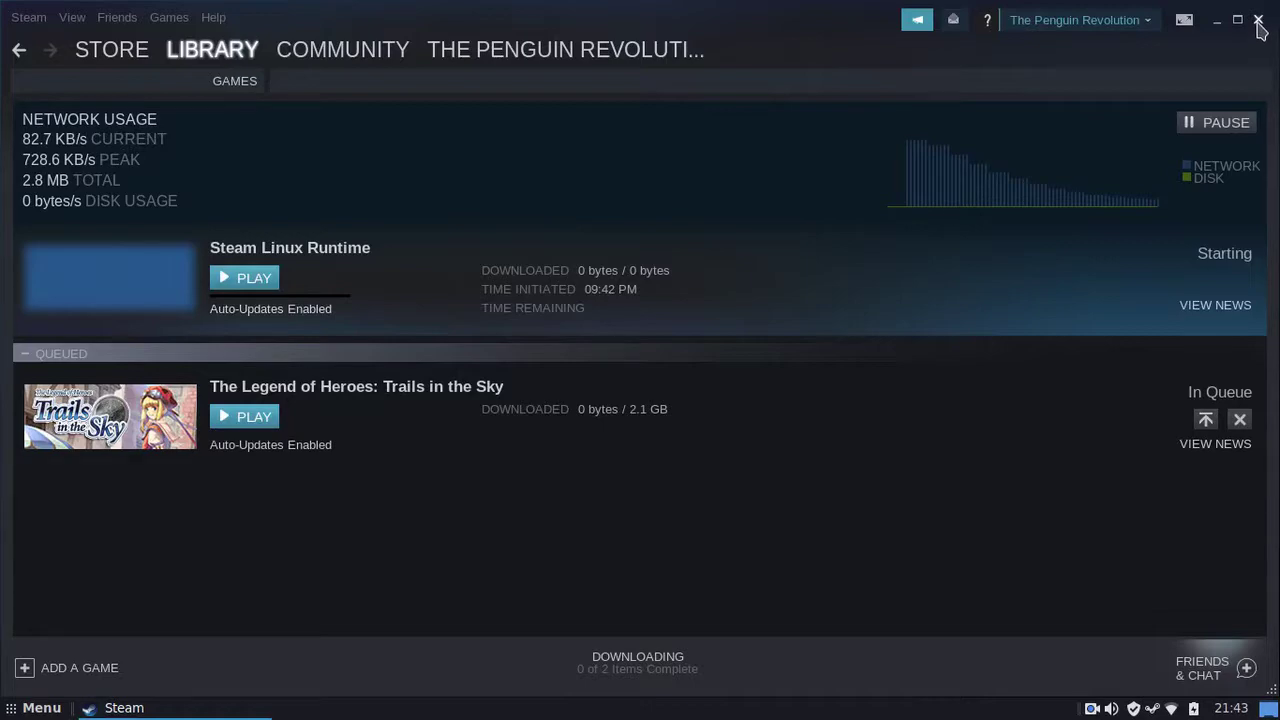
left_click(1258, 21)
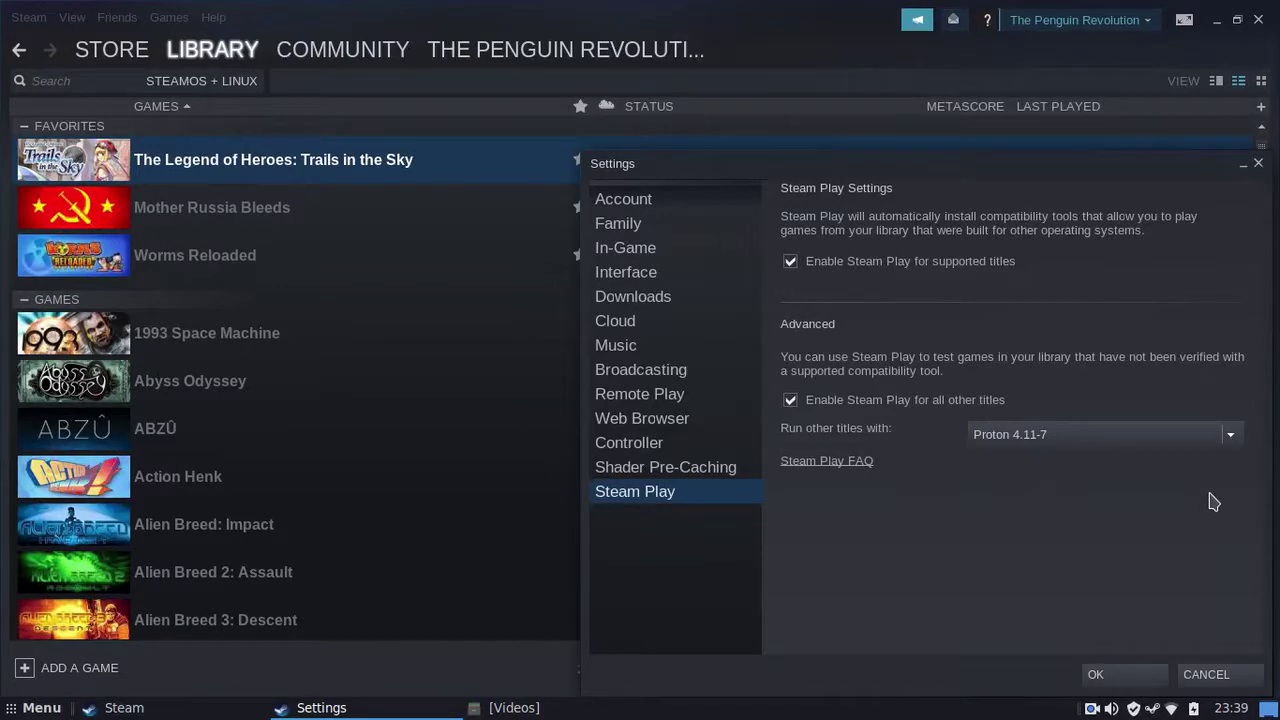
- Try running other titles with Steam Linux Runtime, return the choice to Proton 4.11-7, and review the available compatibility tools
left_click(1230, 433)
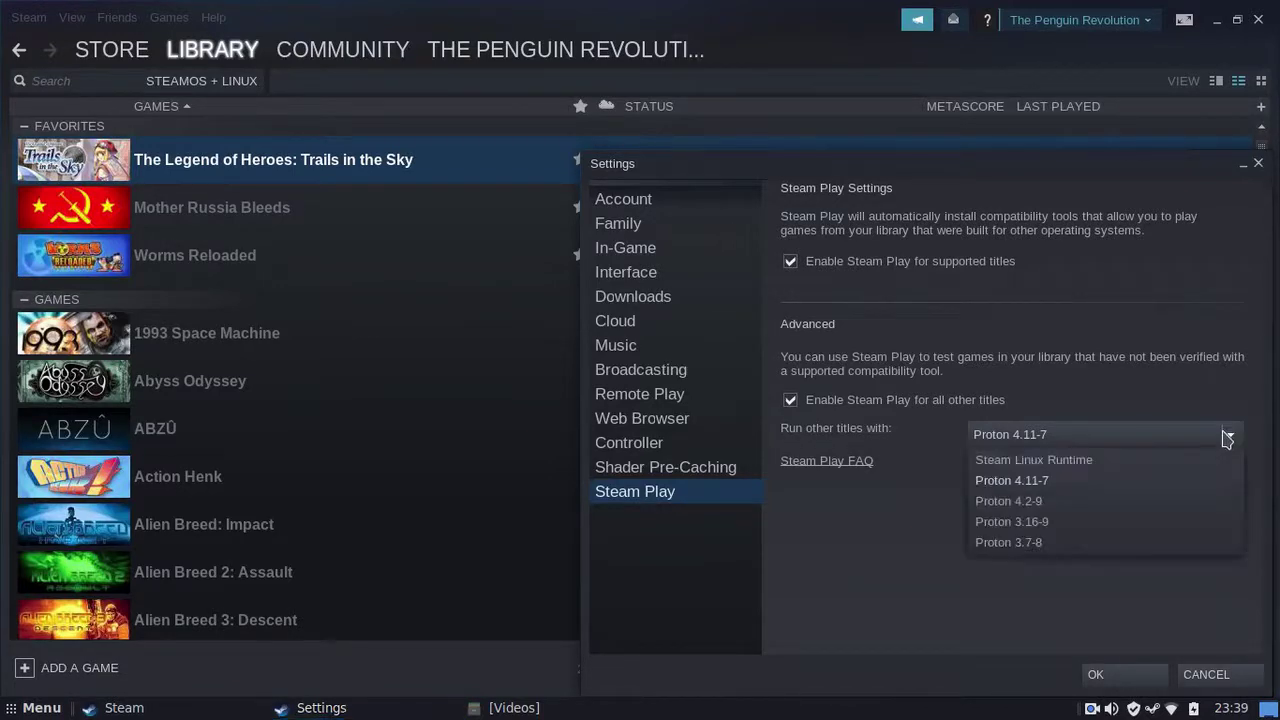
left_click(1091, 460)
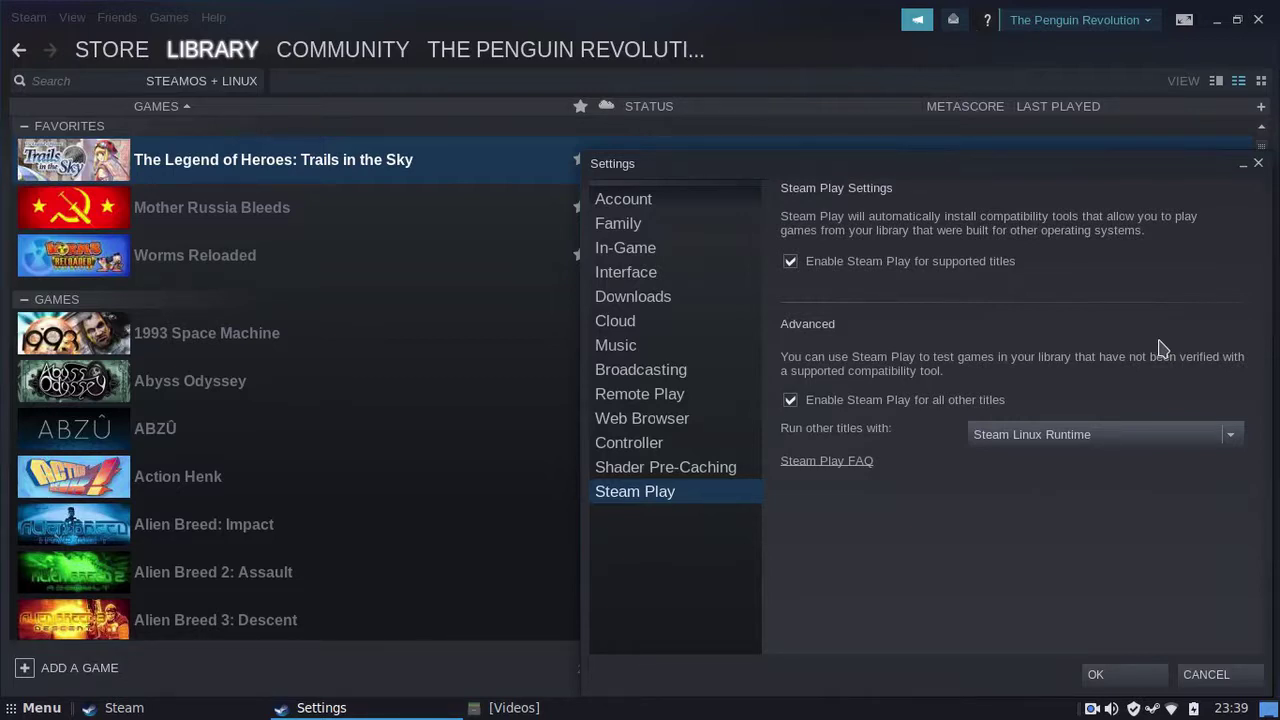
left_click(1234, 440)
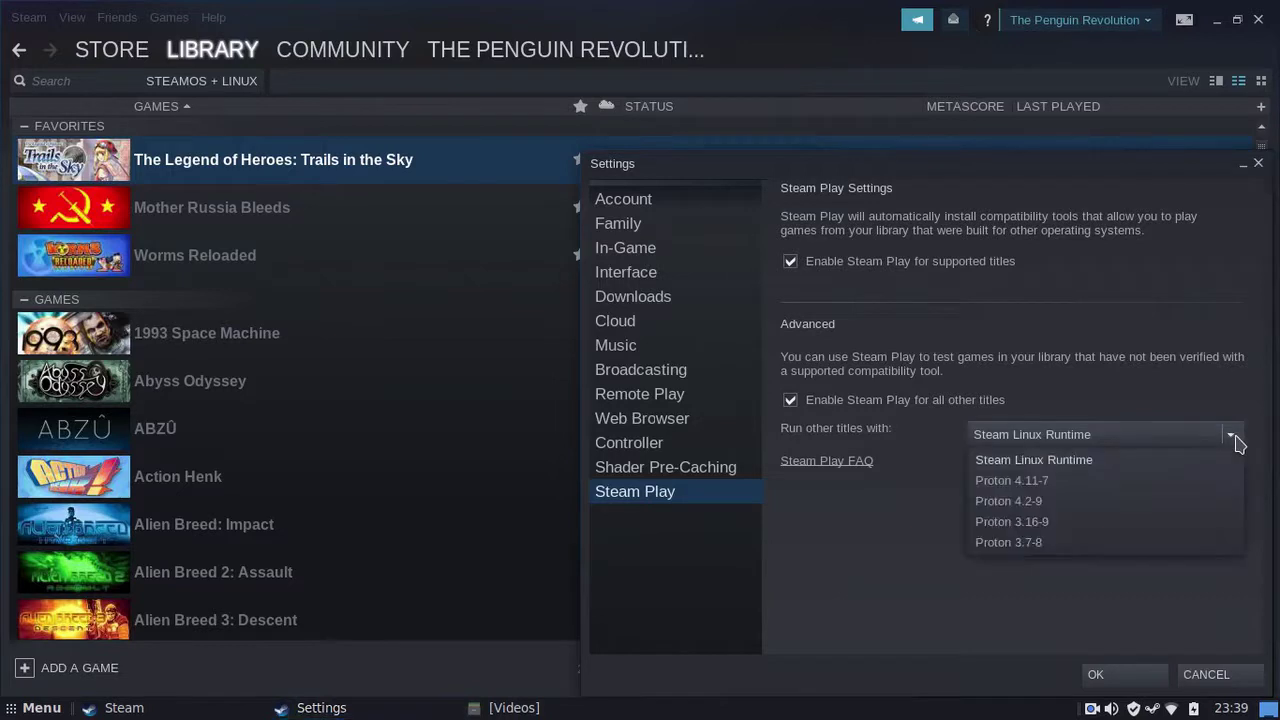
left_click(1005, 485)
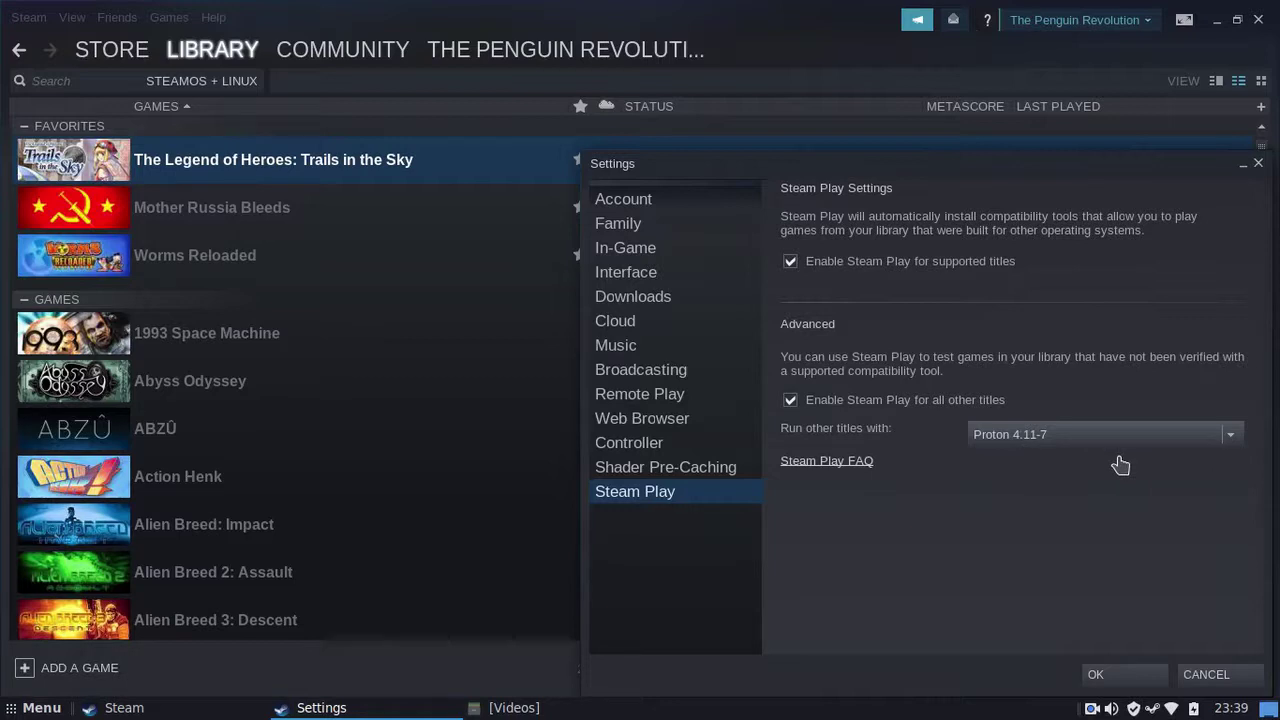
left_click(1232, 436)
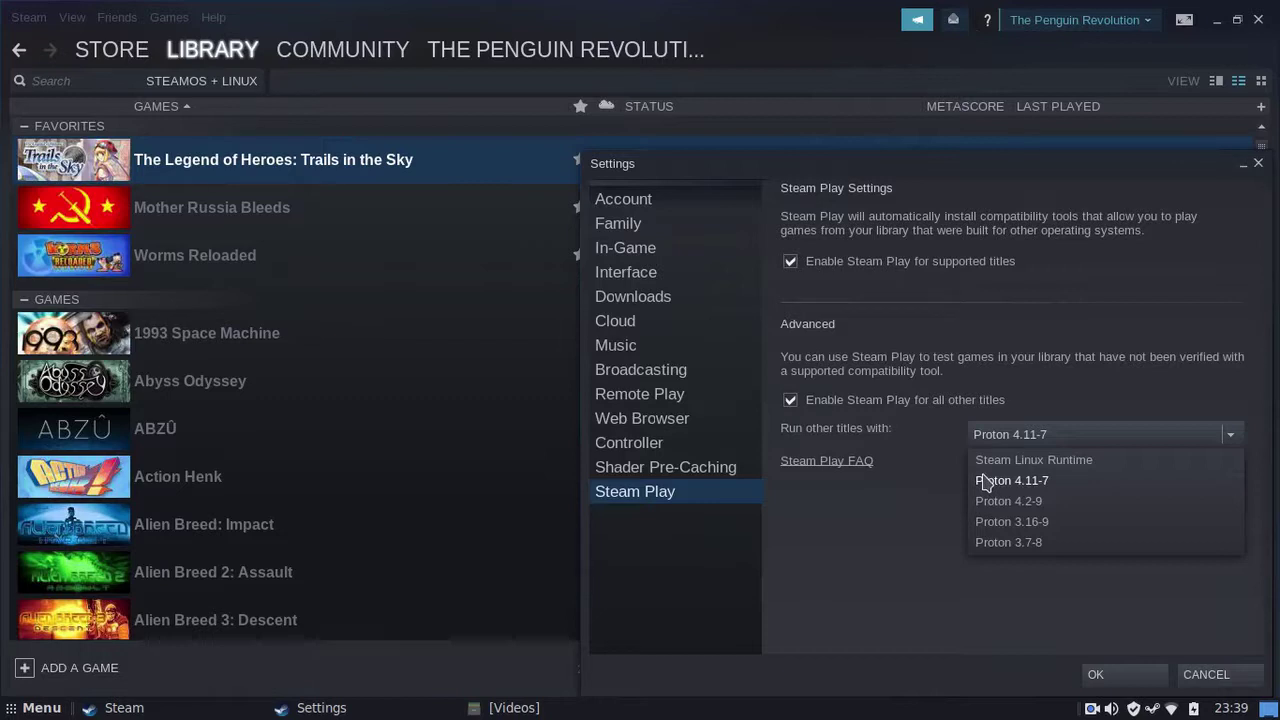
left_click(884, 543)
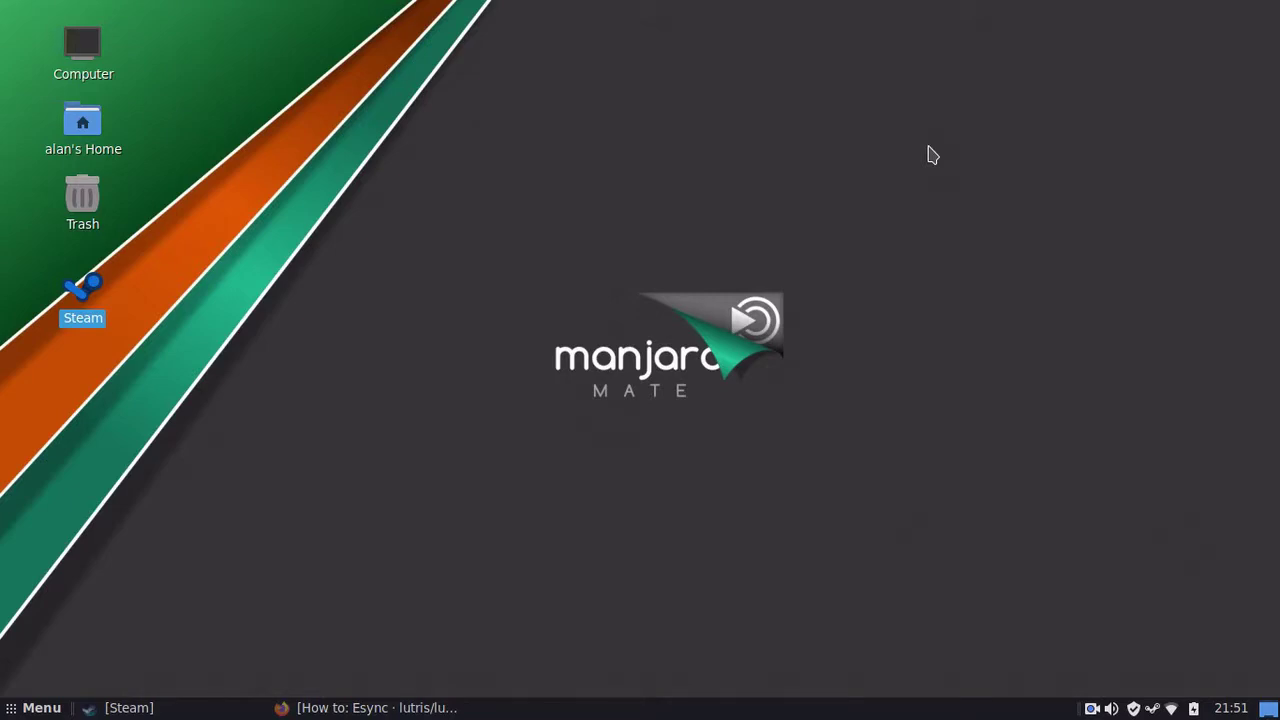
- Check the hard limit on open files by running ulimit -Hn in a terminal, and highlight the reported value
key("ctrl+alt+t")
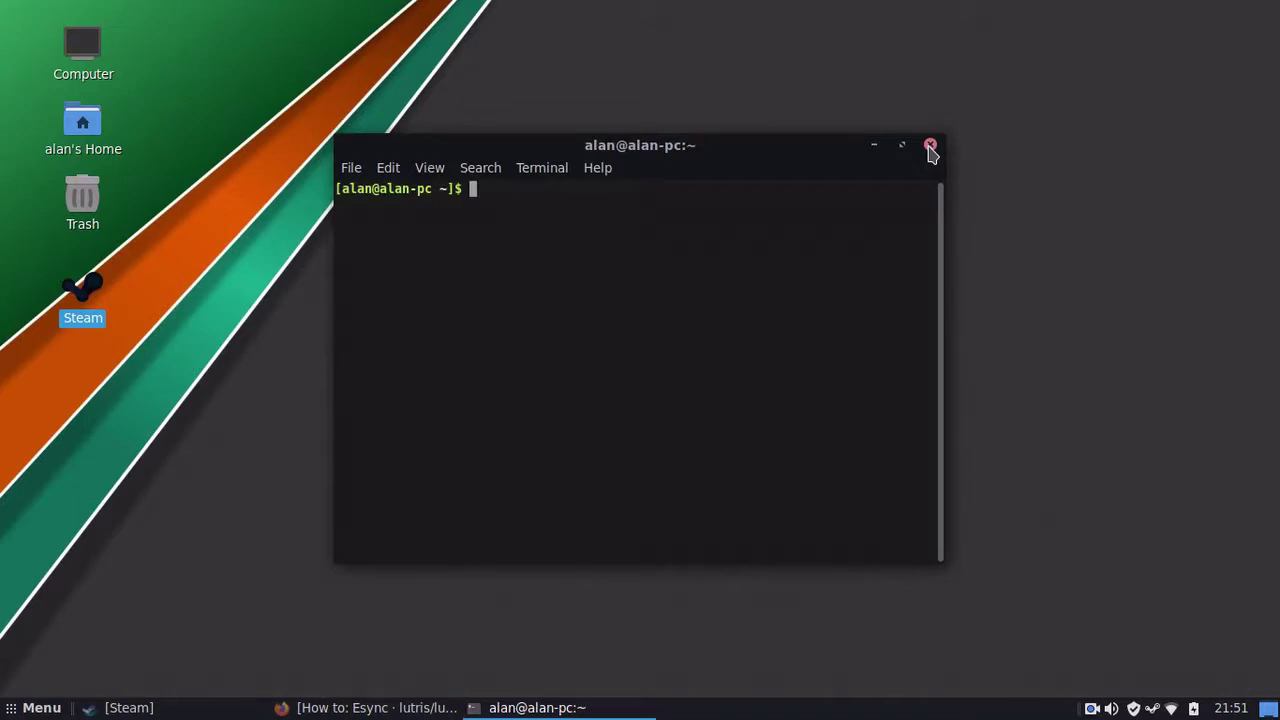
type("ulimit -Hn")
key("Return")
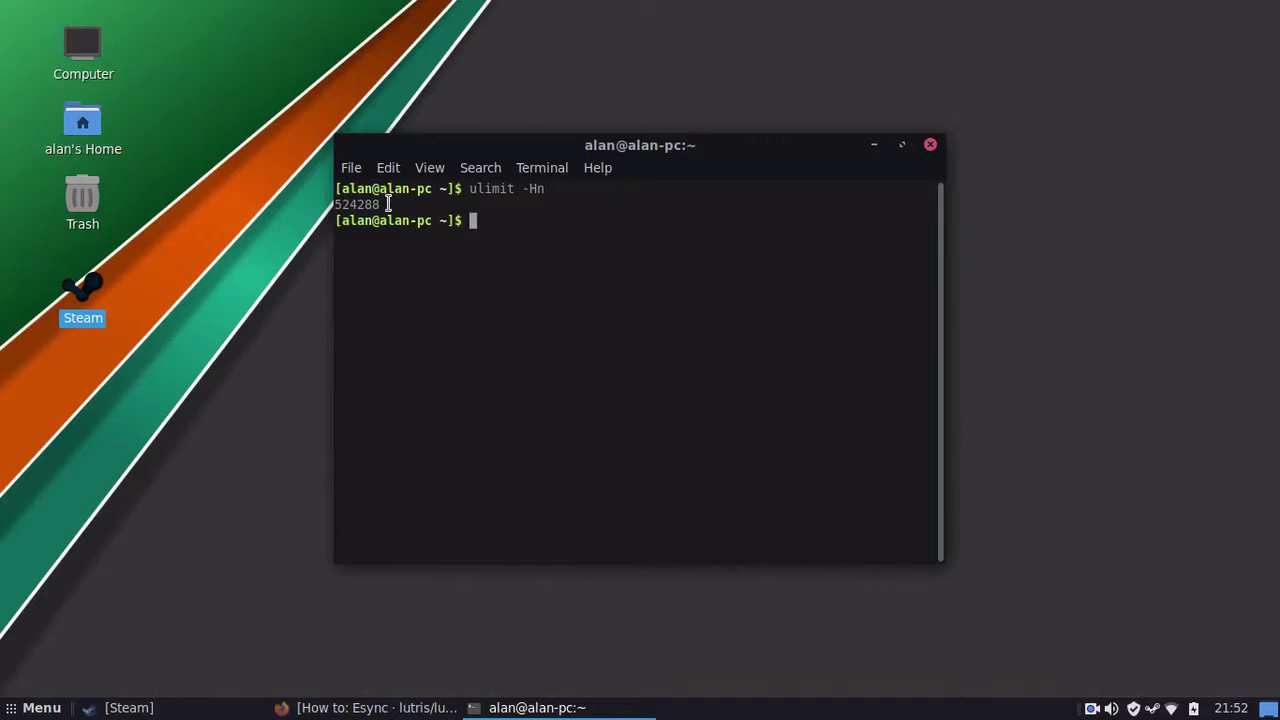
left_click_drag(336, 220, 376, 205)
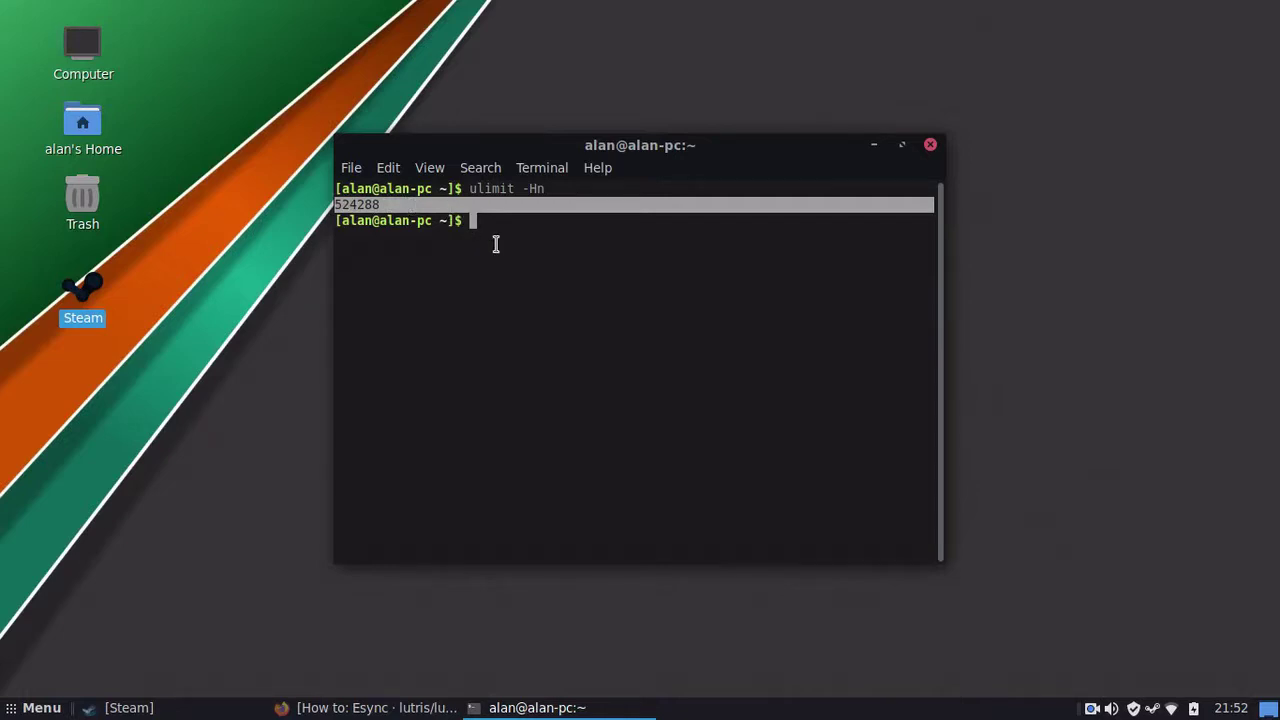
left_click(341, 205)
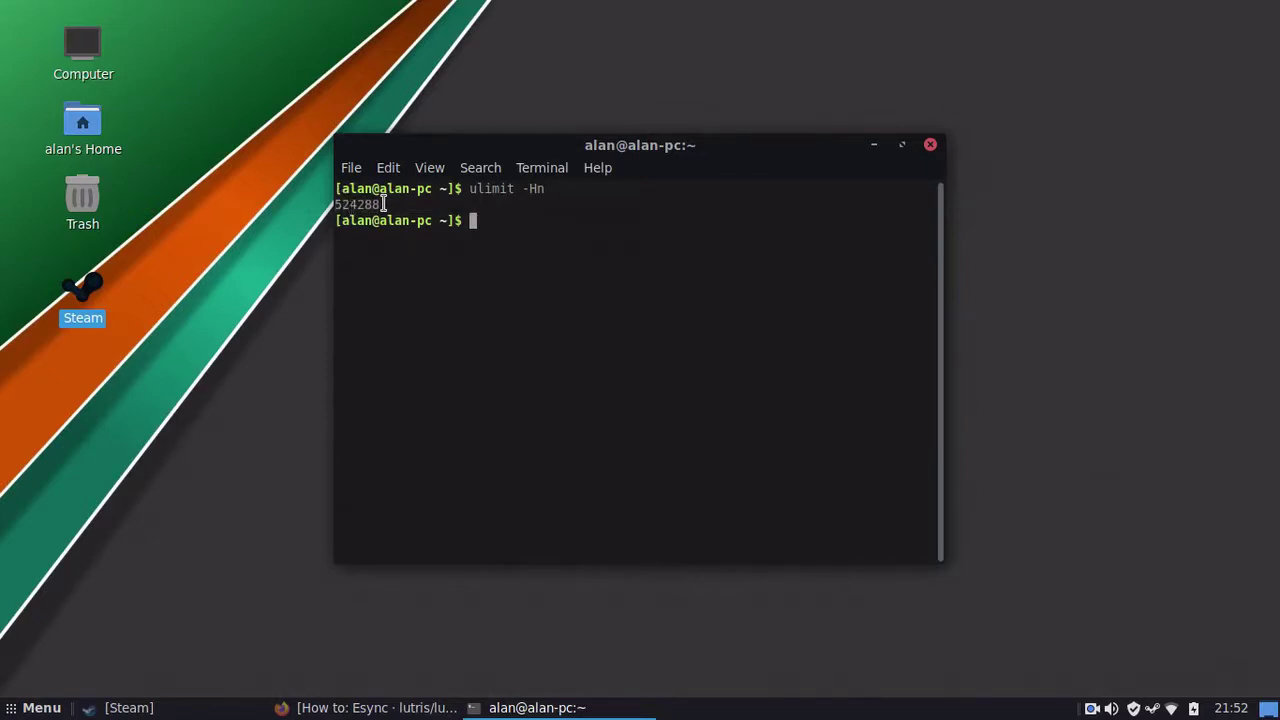
left_click_drag(383, 204, 336, 206)
- Switch to Firefox and read the Modifying Systemd configuration instructions on the Lutris wiki's Esync page
left_click(370, 708)
scroll(768, 512, "up", 3)
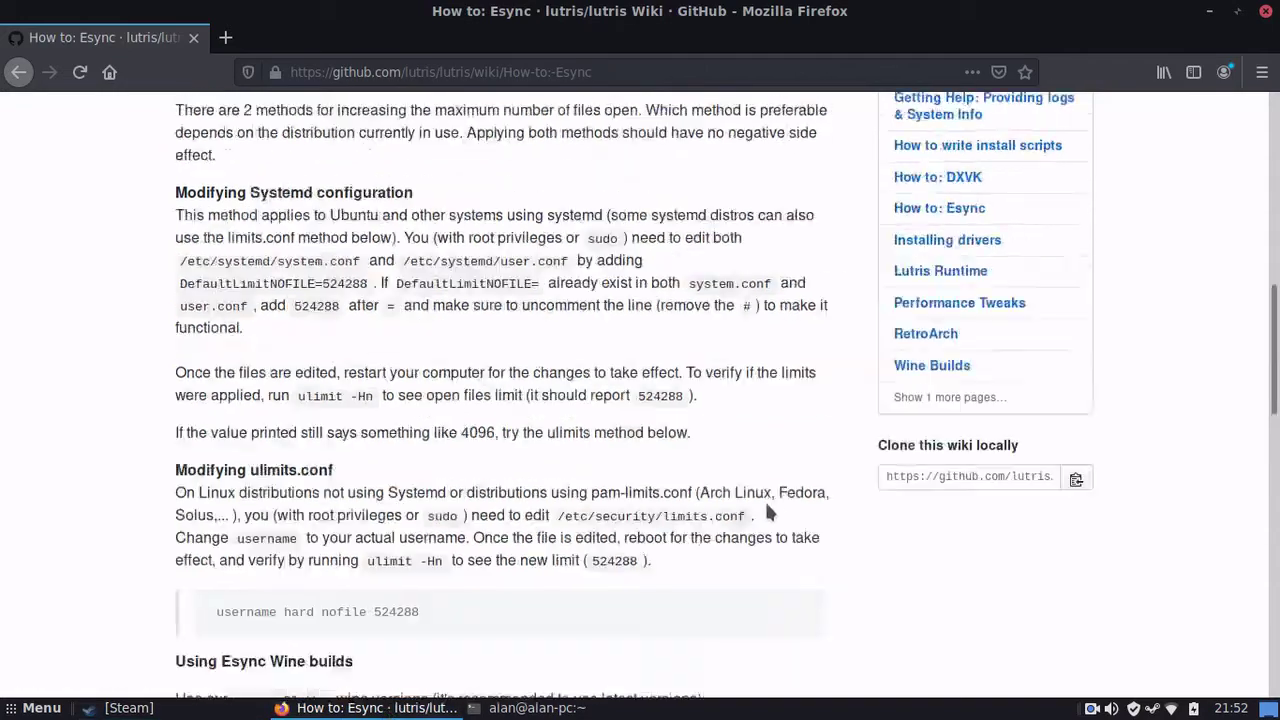
scroll(764, 505, "up", 10)
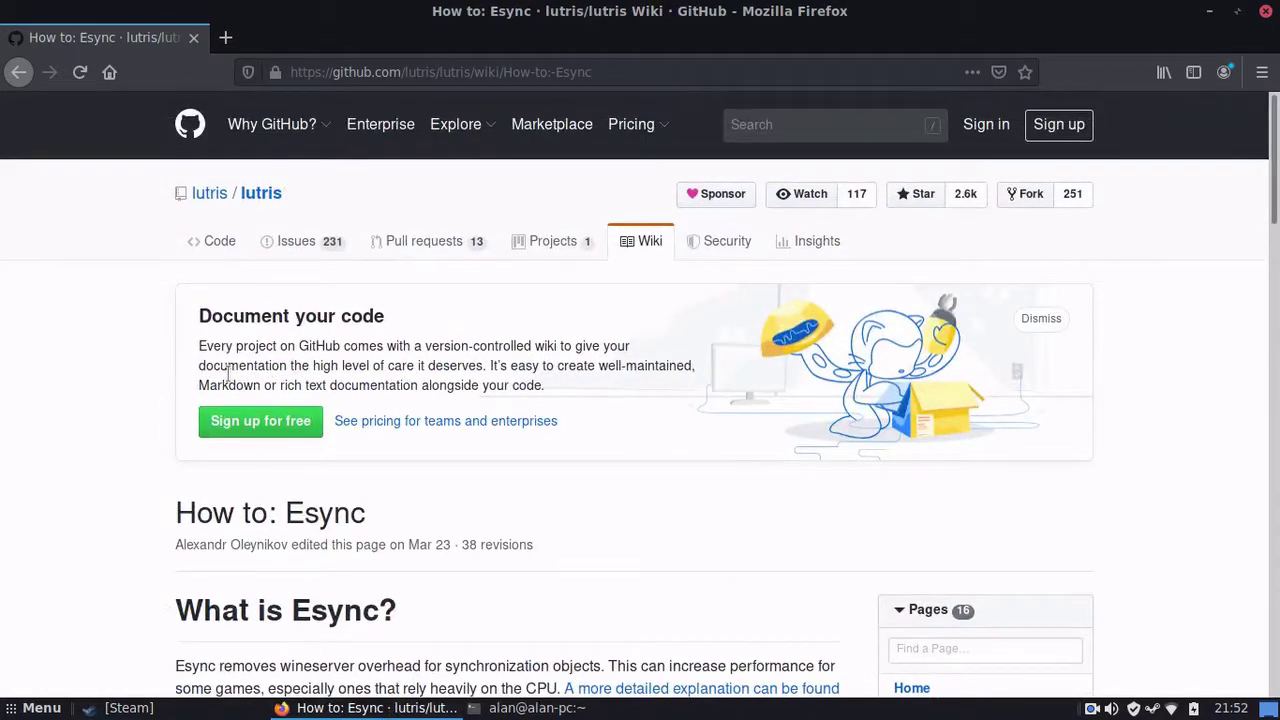
scroll(228, 372, "down", 9)
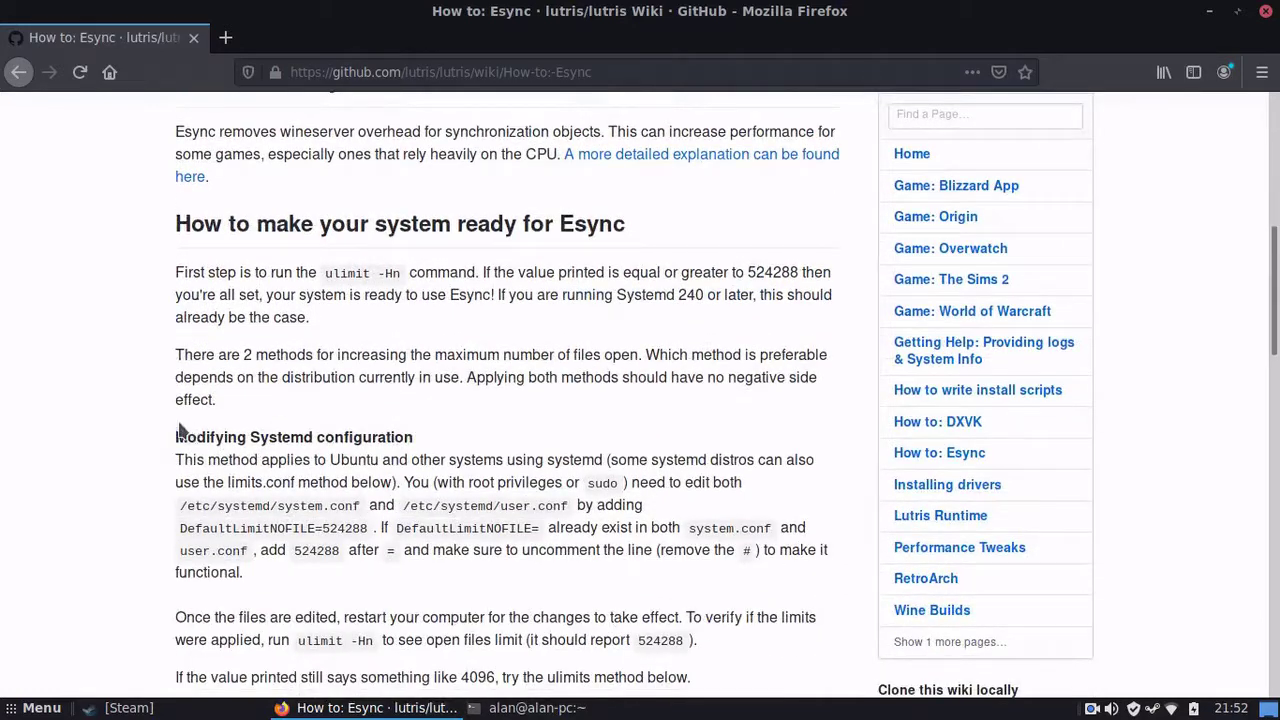
left_click_drag(186, 437, 755, 638)
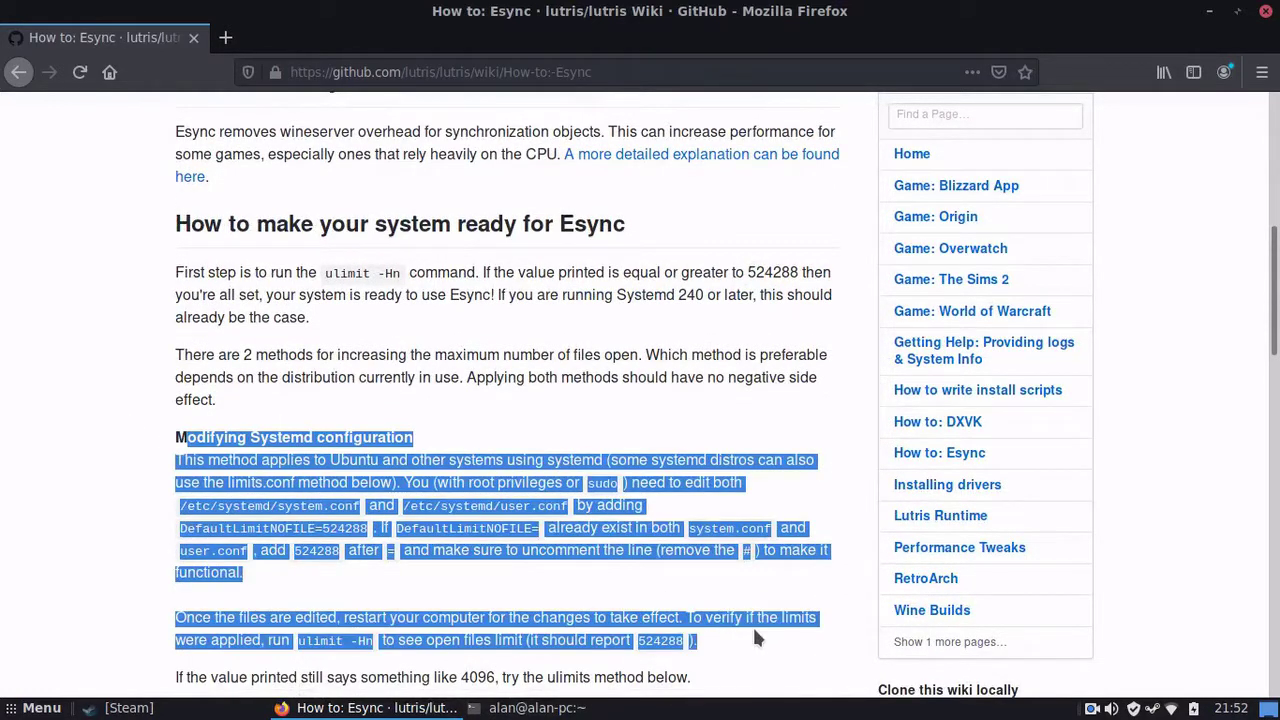
scroll(707, 596, "down", 4)
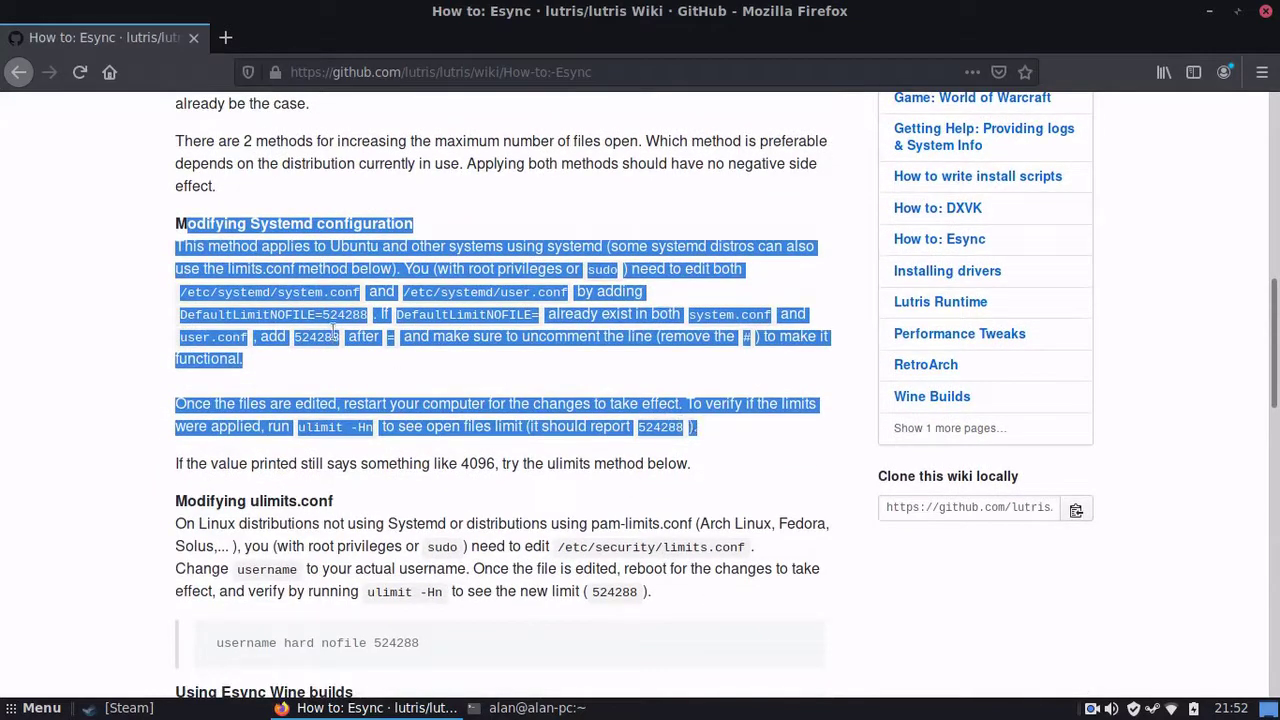
left_click(381, 328)
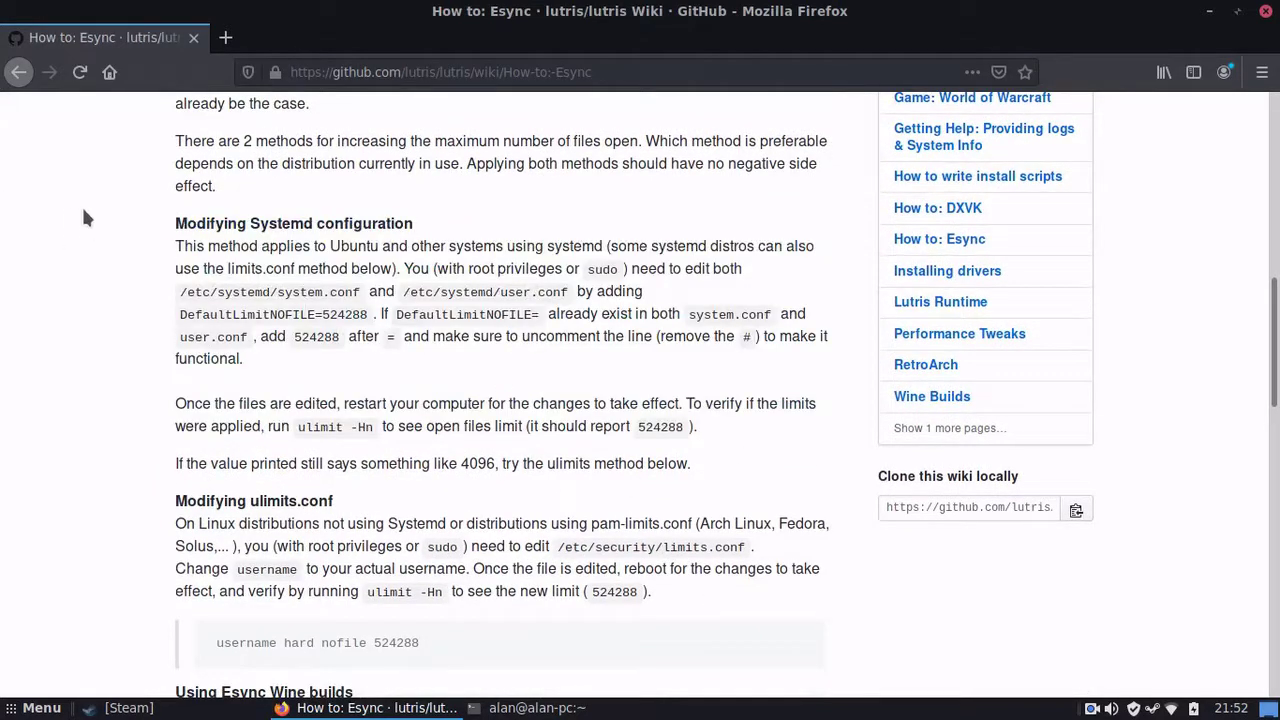
- Examine the Modifying ulimits.conf method and the Using Esync Wine builds section of the Esync wiki page
scroll(258, 545, "down", 3)
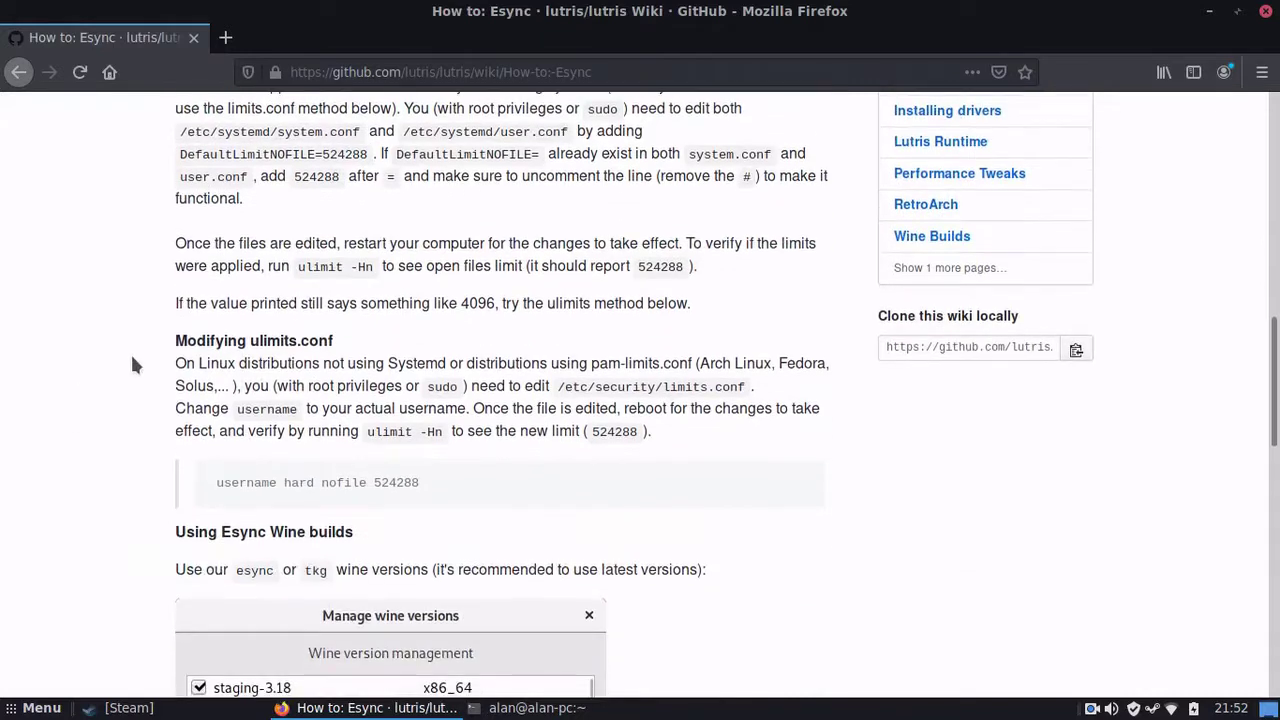
left_click_drag(152, 340, 966, 535)
left_click(966, 535)
scroll(547, 471, "down", 5)
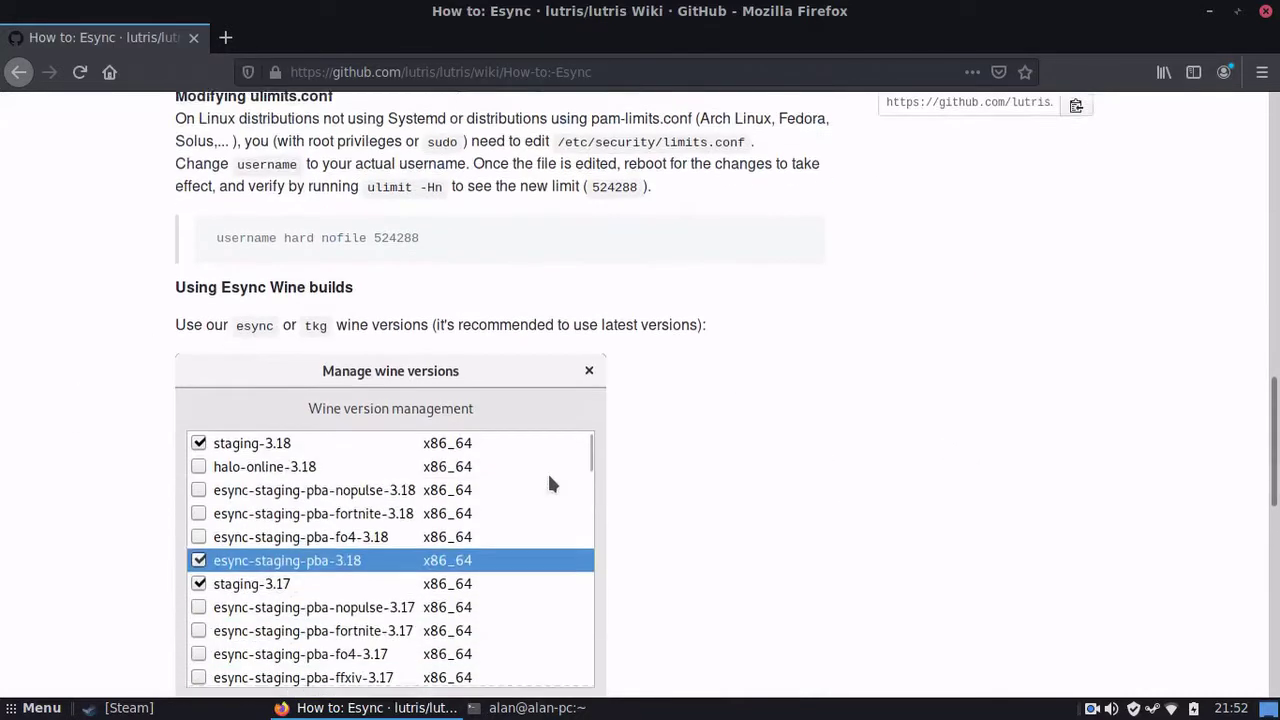
scroll(568, 475, "up", 5)
scroll(570, 481, "down", 12)
scroll(586, 574, "up", 10)
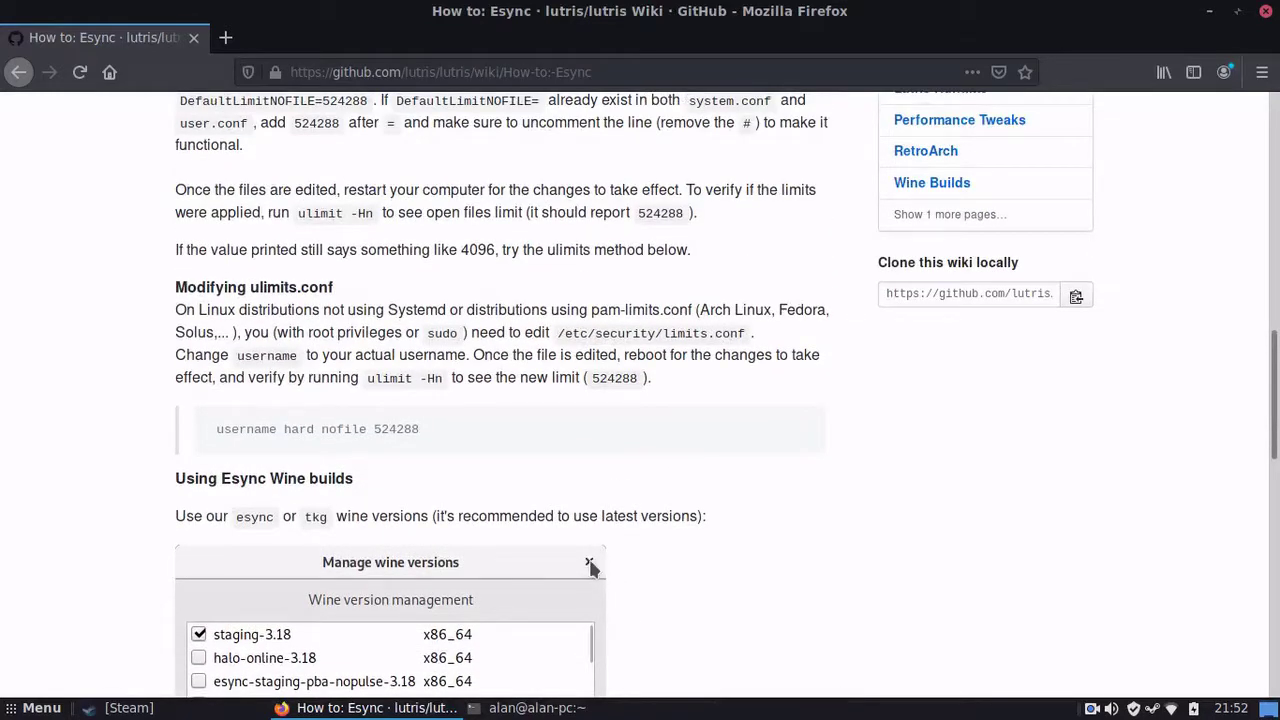
scroll(661, 512, "up", 1)
scroll(661, 512, "up", 3)
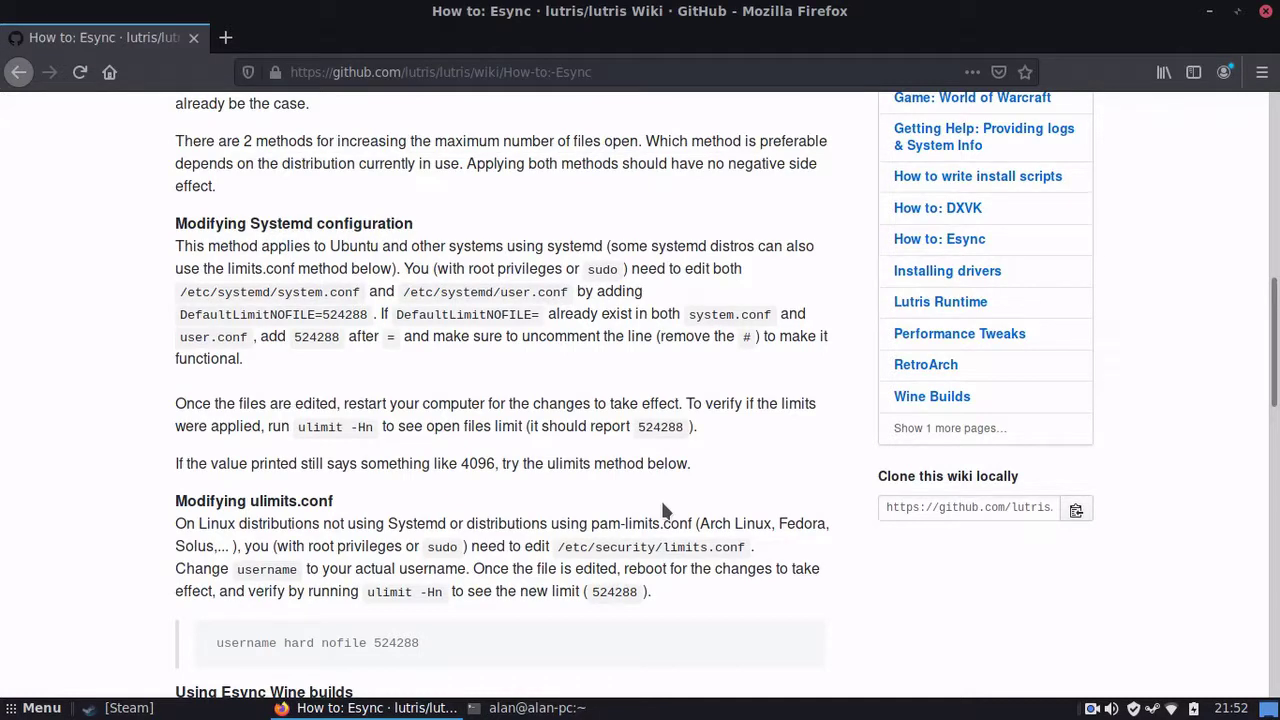
- Switch to the Lutris website in Firefox and open its Downloads page
left_click(486, 707)
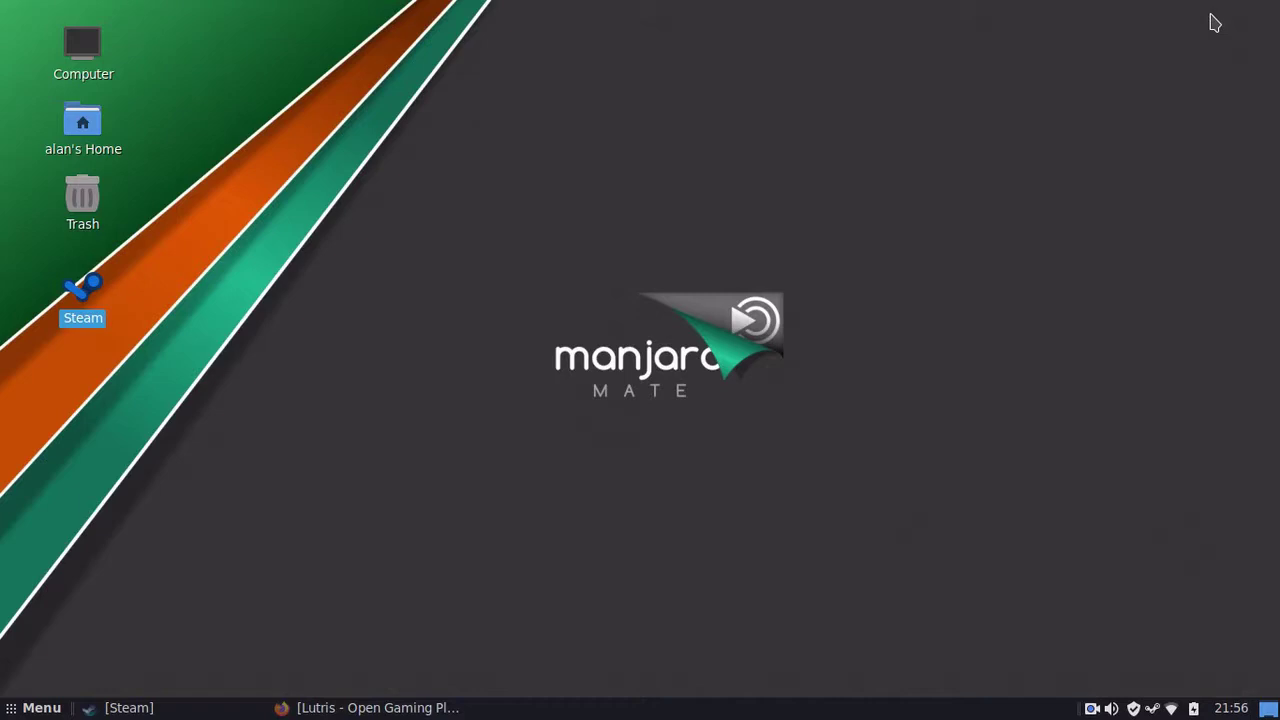
left_click(405, 708)
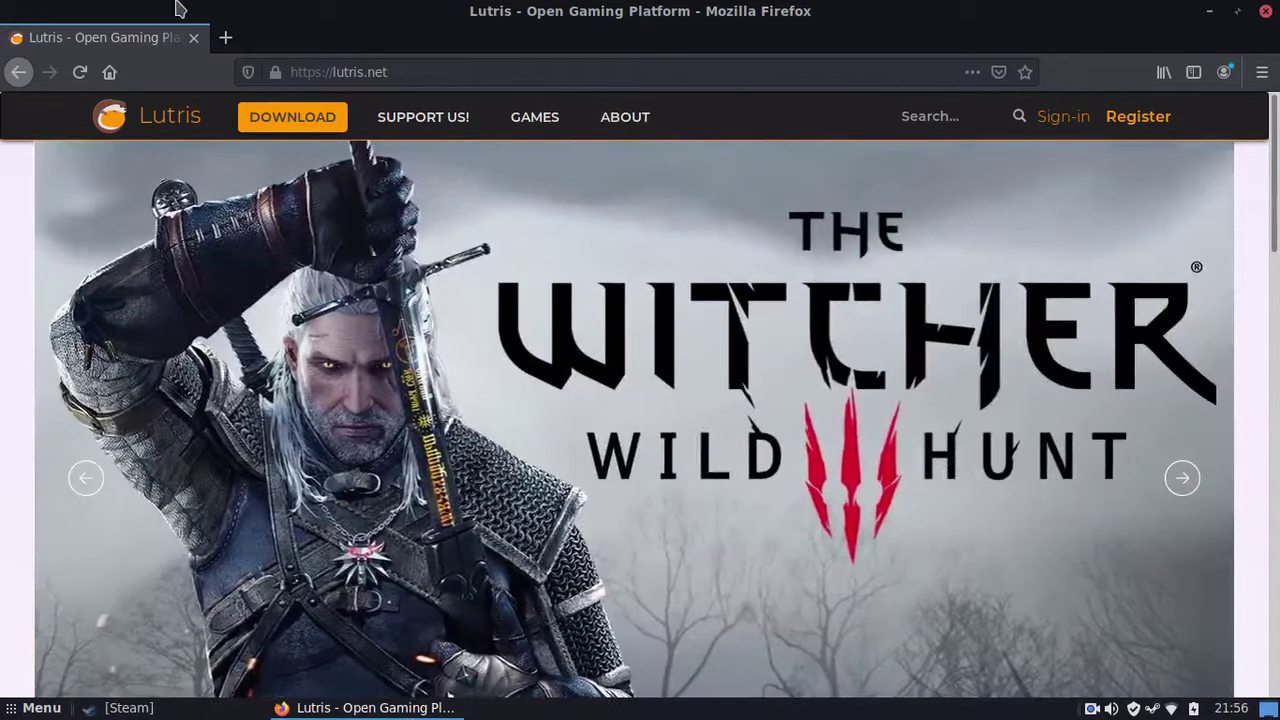
left_click(313, 129)
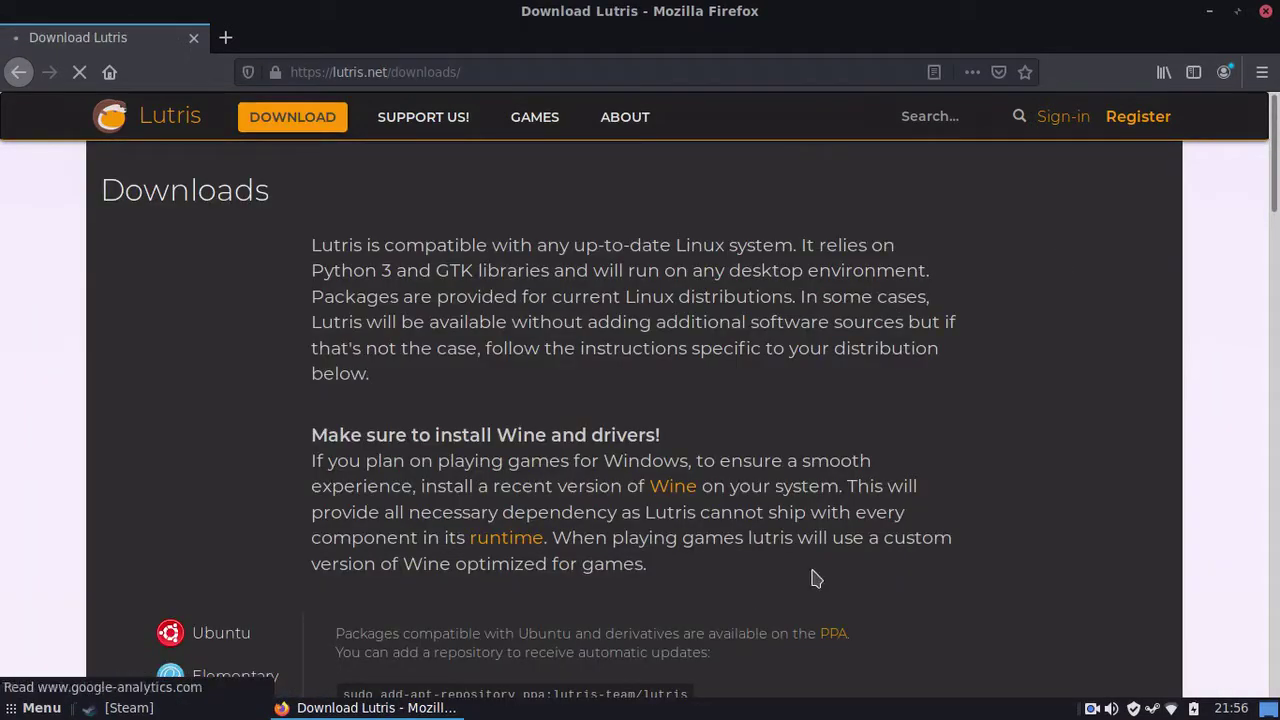
- Examine the installation instructions for the different Linux distributions on the Lutris Downloads page
scroll(725, 385, "down", 3)
scroll(850, 455, "down", 10)
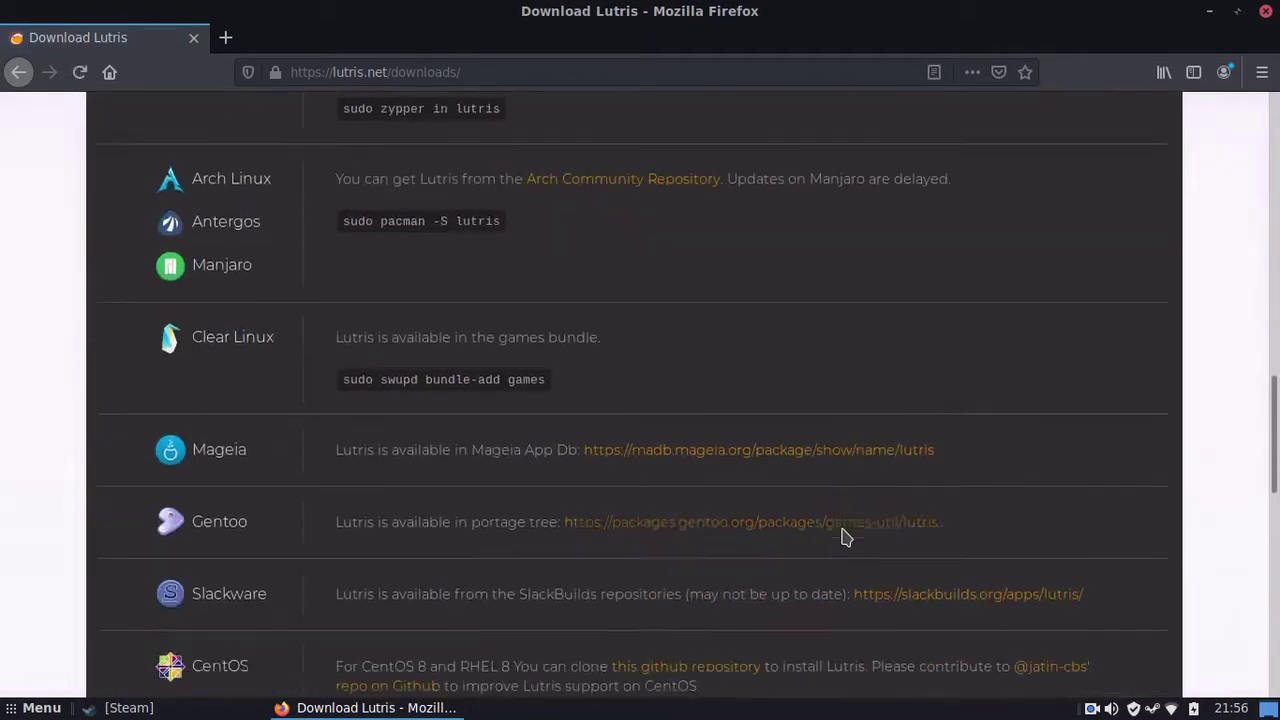
scroll(600, 421, "up", 2)
scroll(770, 485, "up", 3)
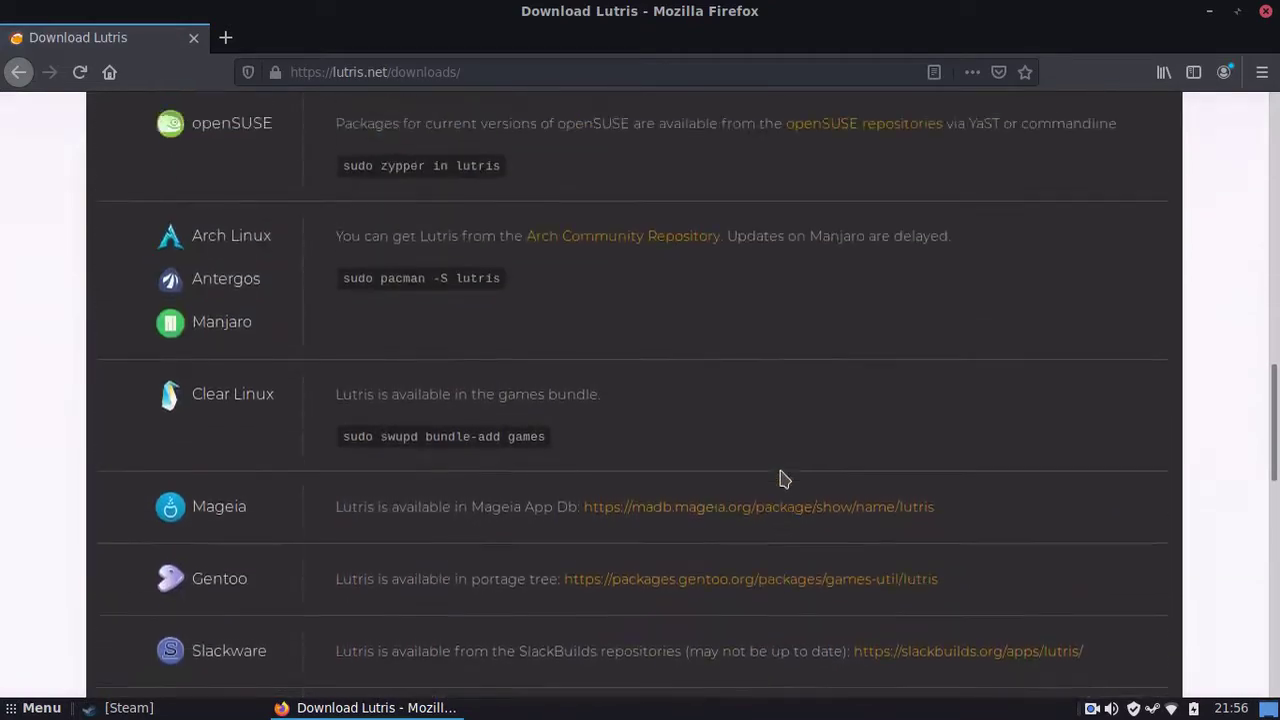
scroll(646, 374, "down", 4)
scroll(660, 365, "down", 10)
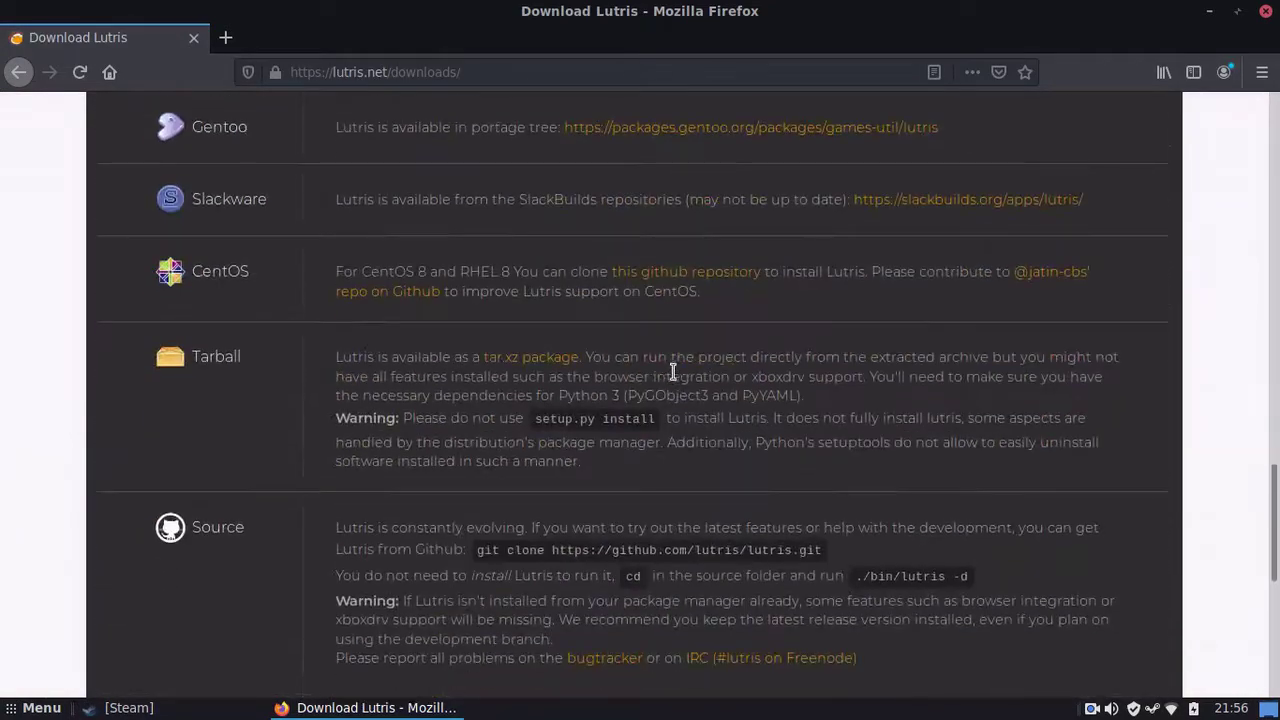
scroll(686, 409, "up", 9)
scroll(695, 418, "up", 15)
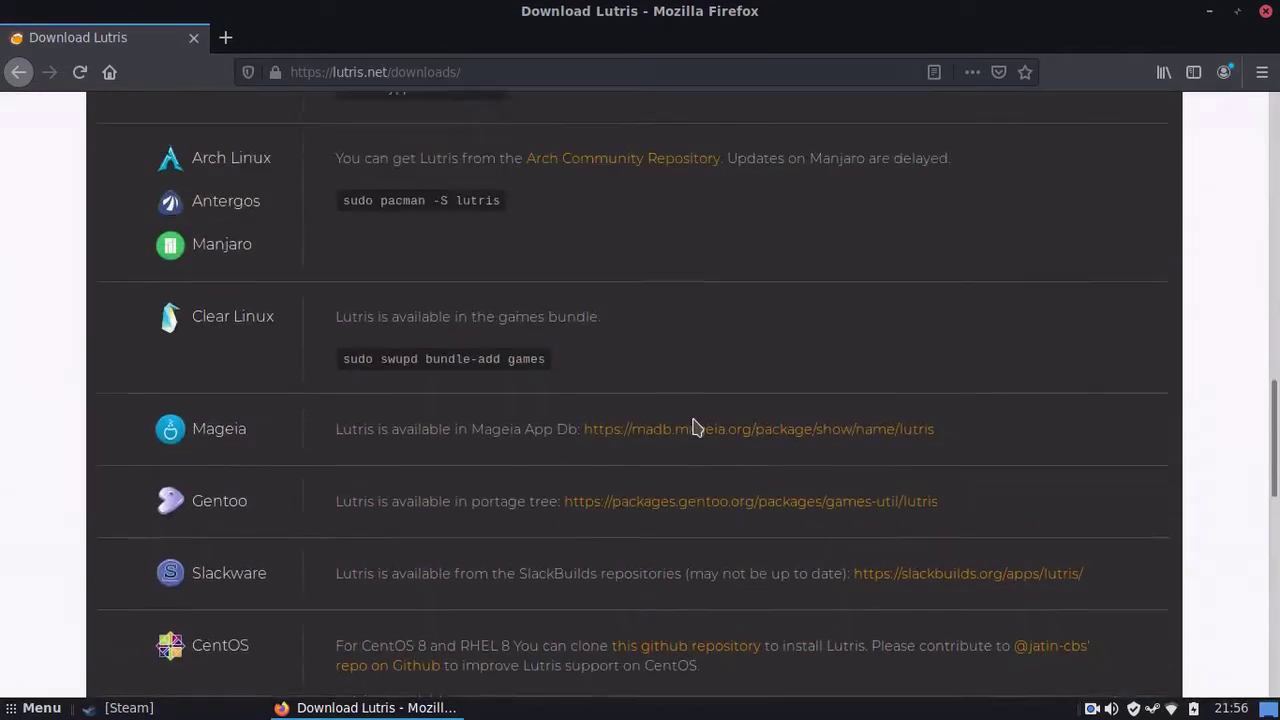
scroll(666, 438, "up", 5)
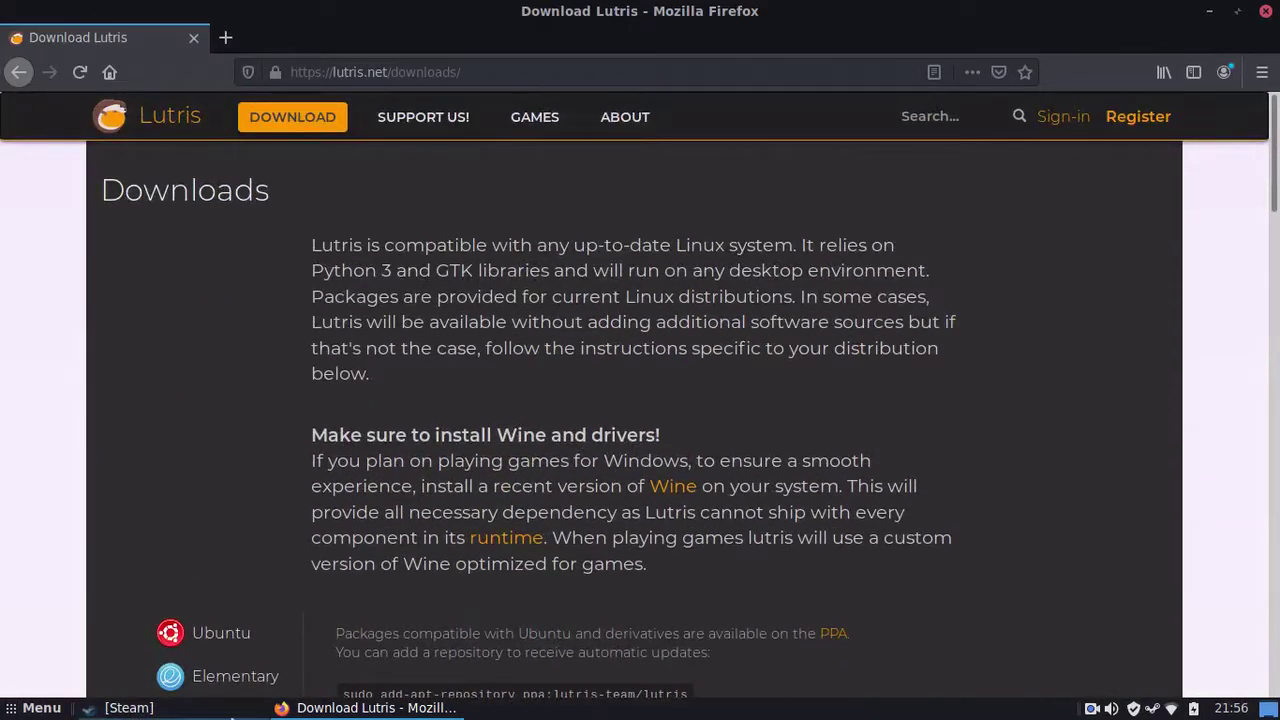
- Open a new terminal window and find the Manjaro install command on the Lutris Downloads page
left_click(129, 707)
left_click(370, 707)
key("ctrl+alt+t")
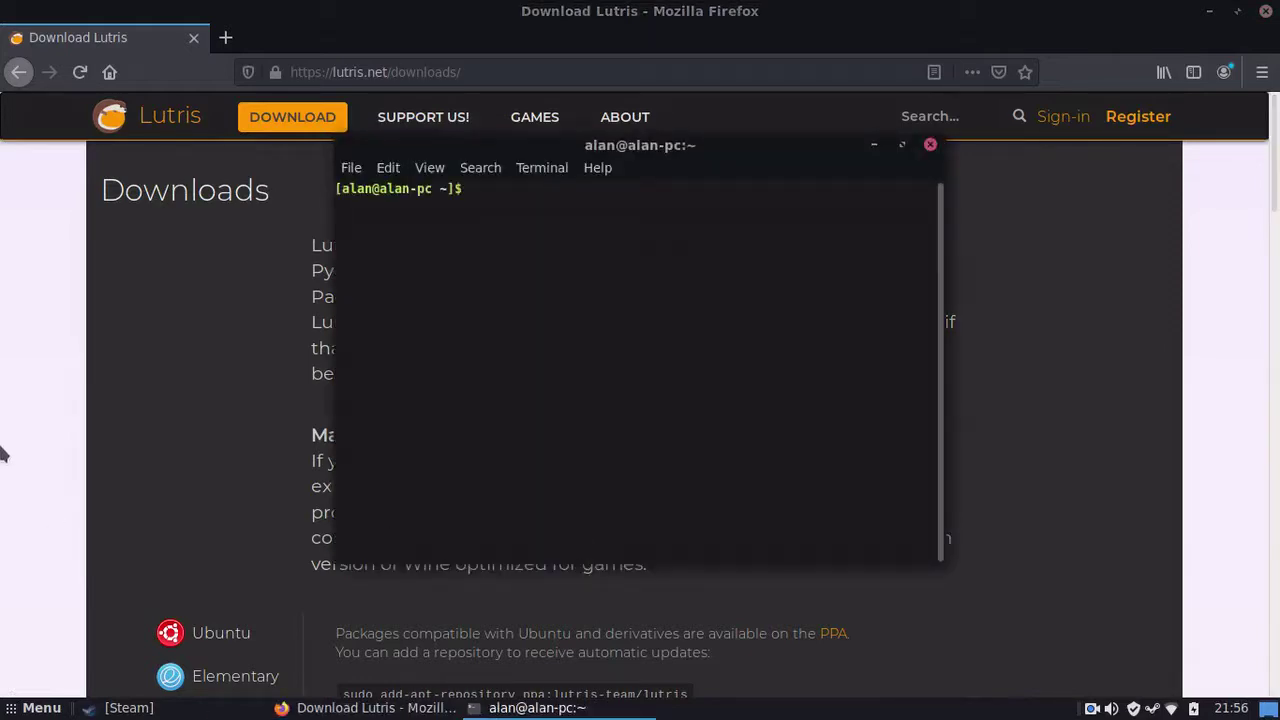
left_click(134, 457)
scroll(200, 480, "down", 12)
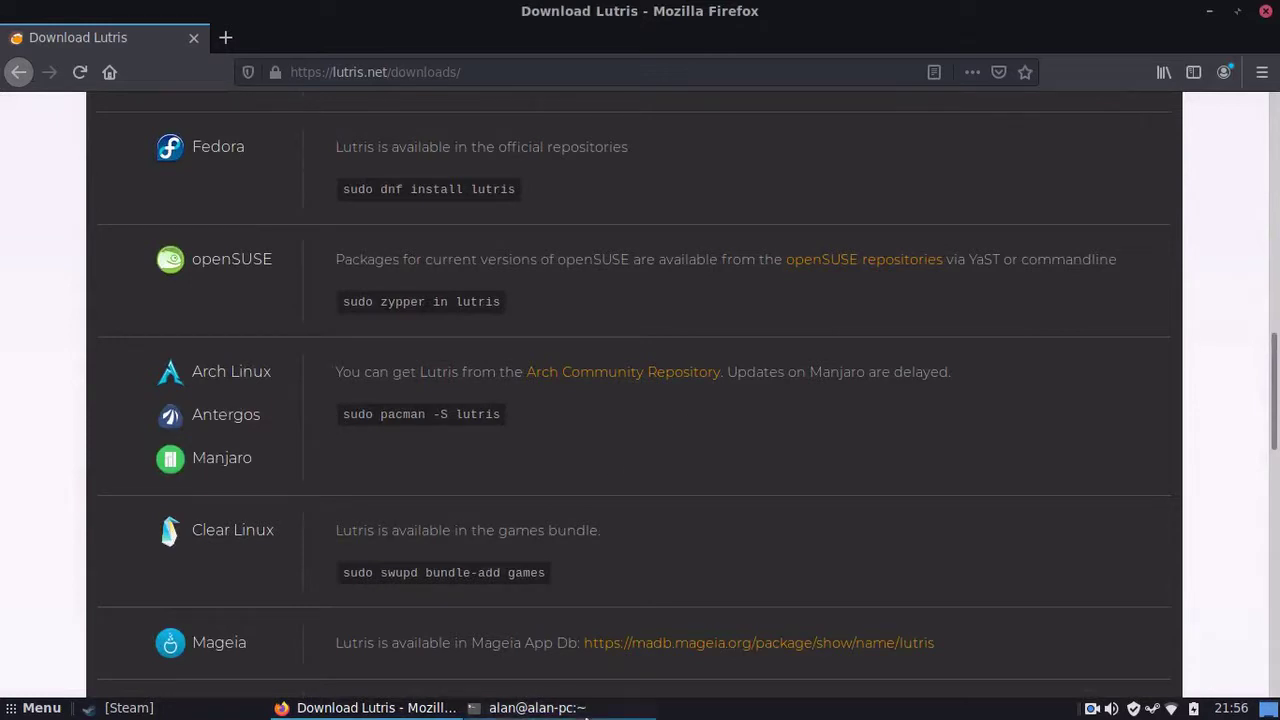
- Install Lutris by running sudo pacman -S lutris in the terminal, entering the account password and accepting the installation
left_click(537, 708)
type("sudo pa")
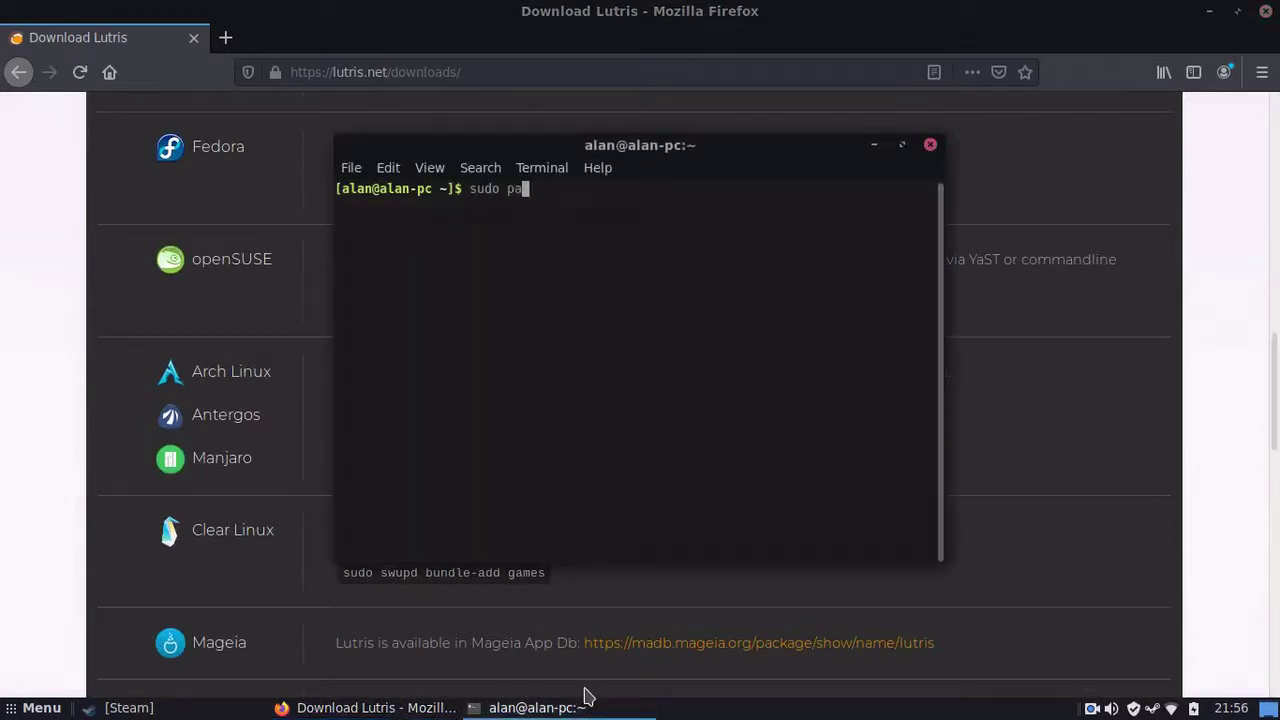
type("cman -S lutris")
key("Return")
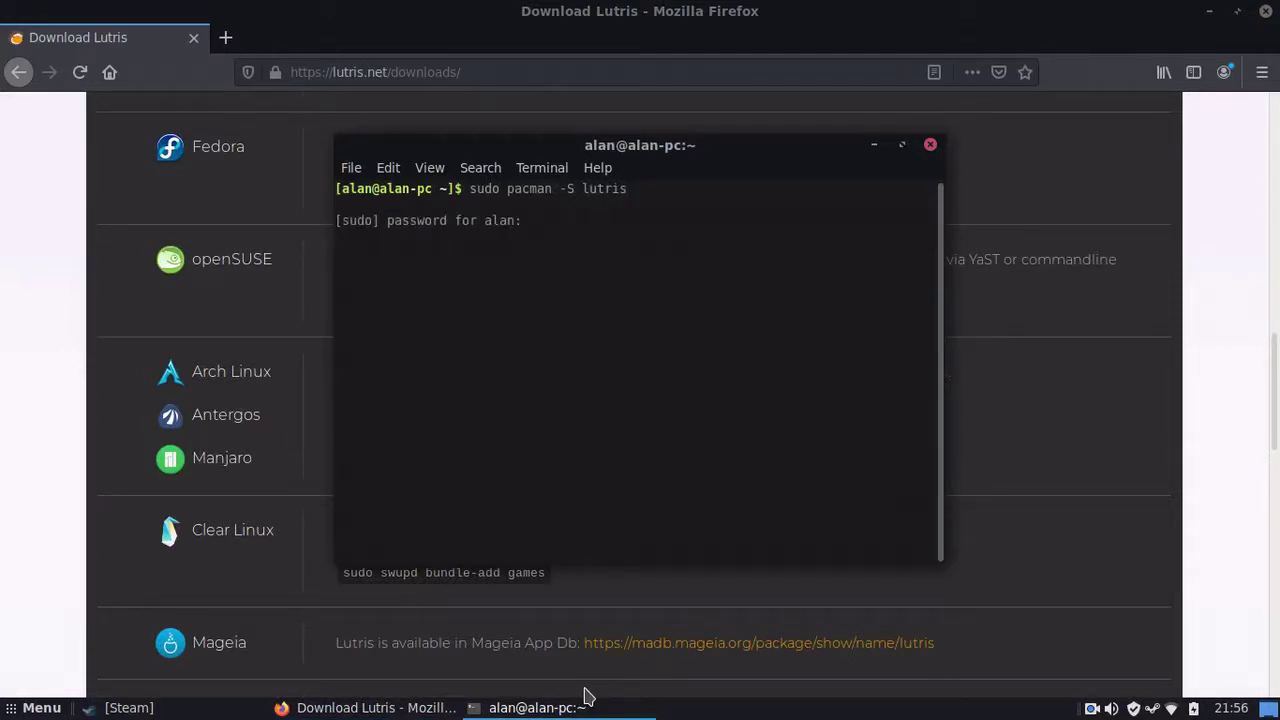
key("Return")
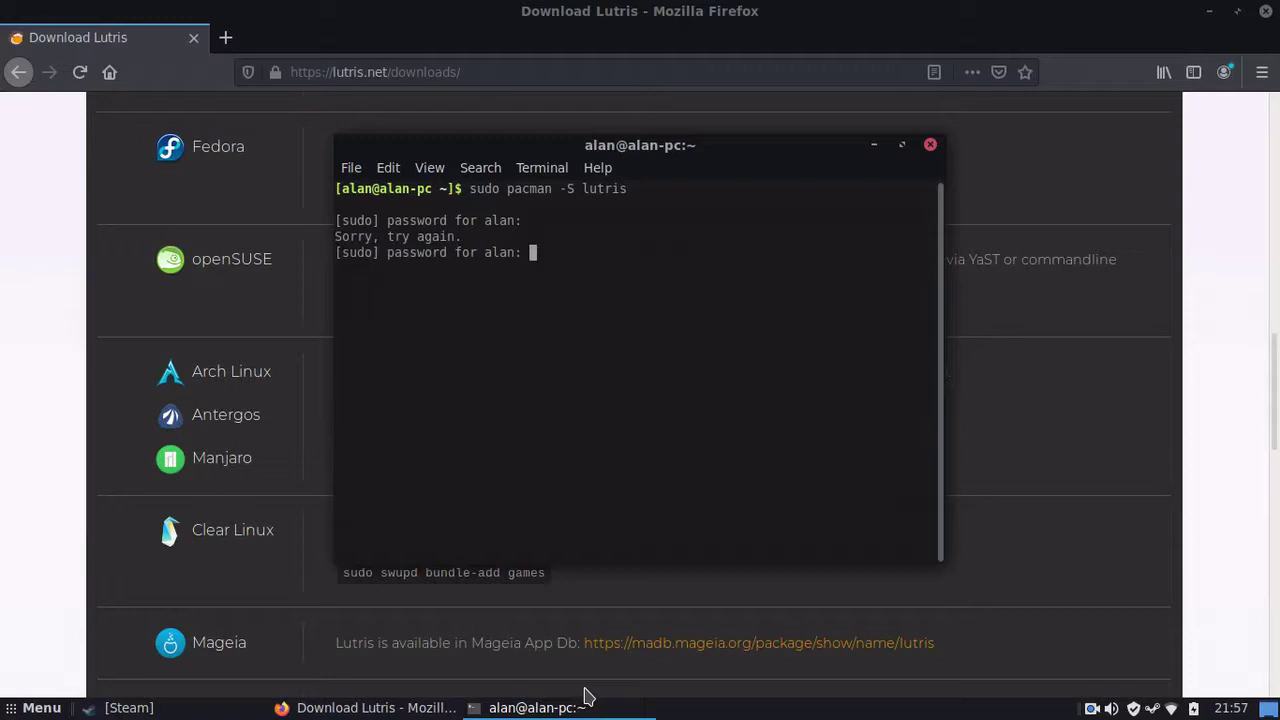
key("Return")
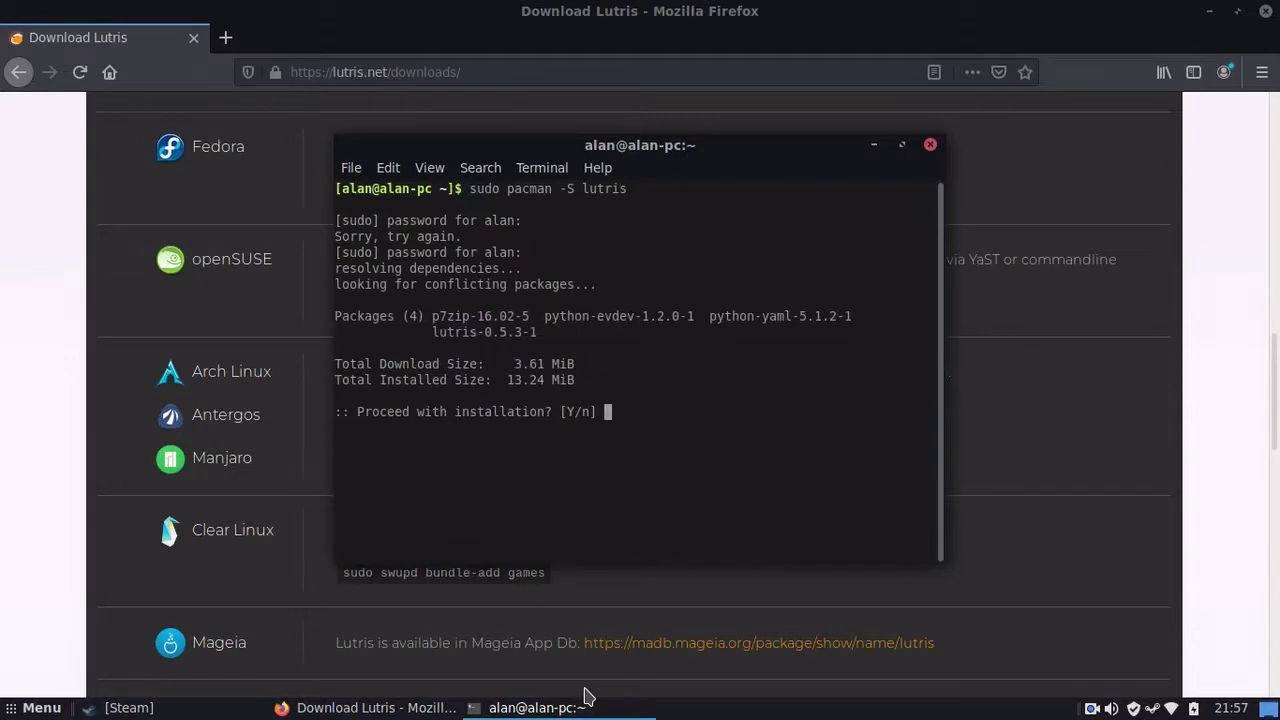
key("Return")
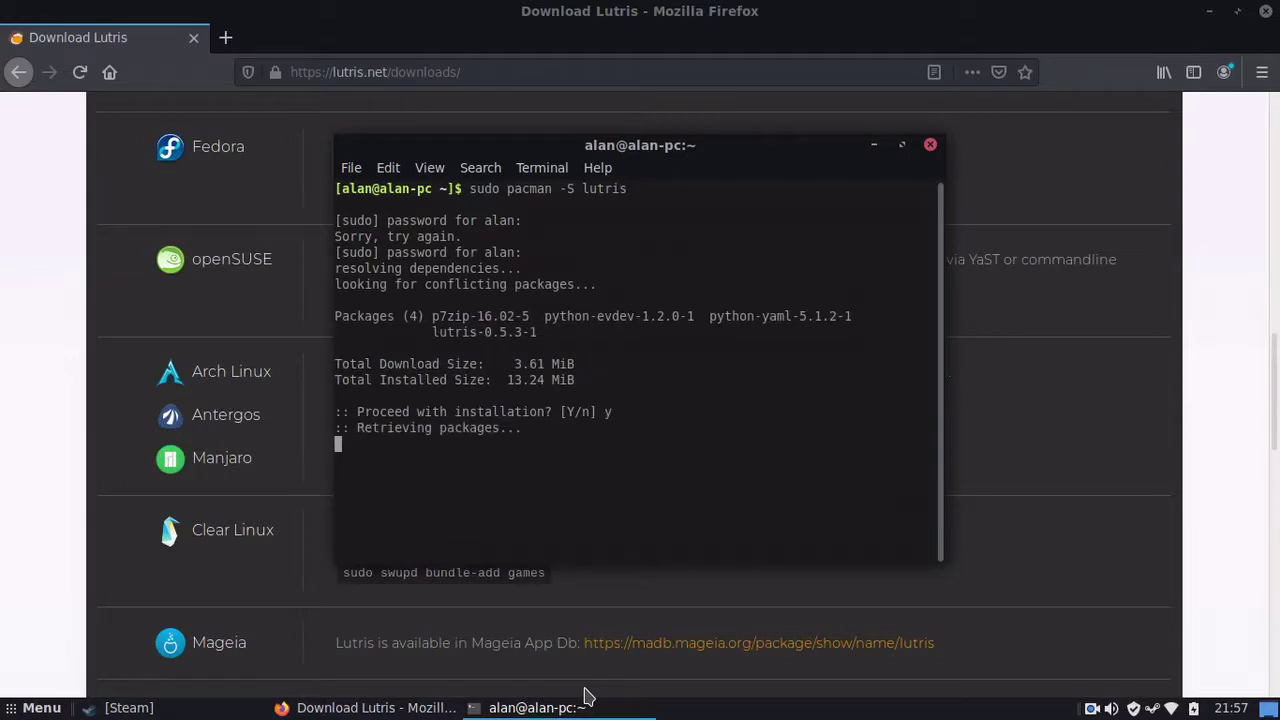
- Return to the Lutris website in Firefox and search its games for "the next teris"
left_click(1157, 447)
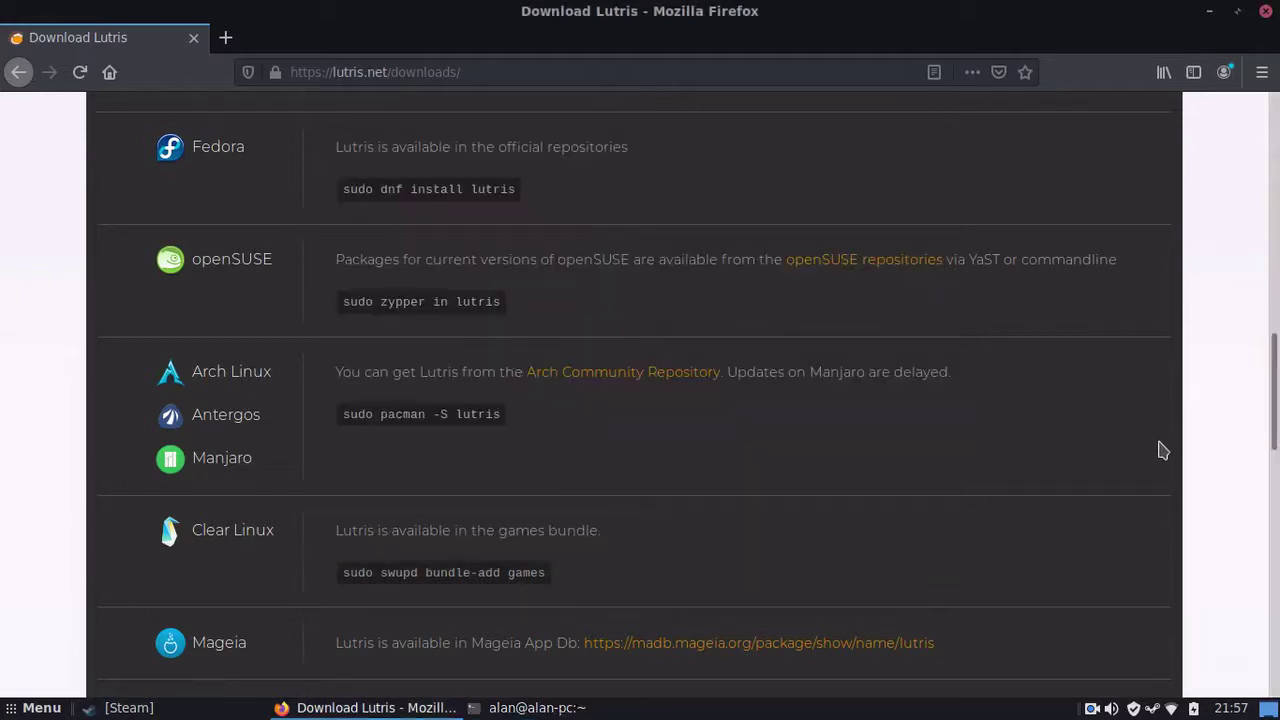
scroll(1157, 440, "up", 8)
scroll(1155, 428, "up", 5)
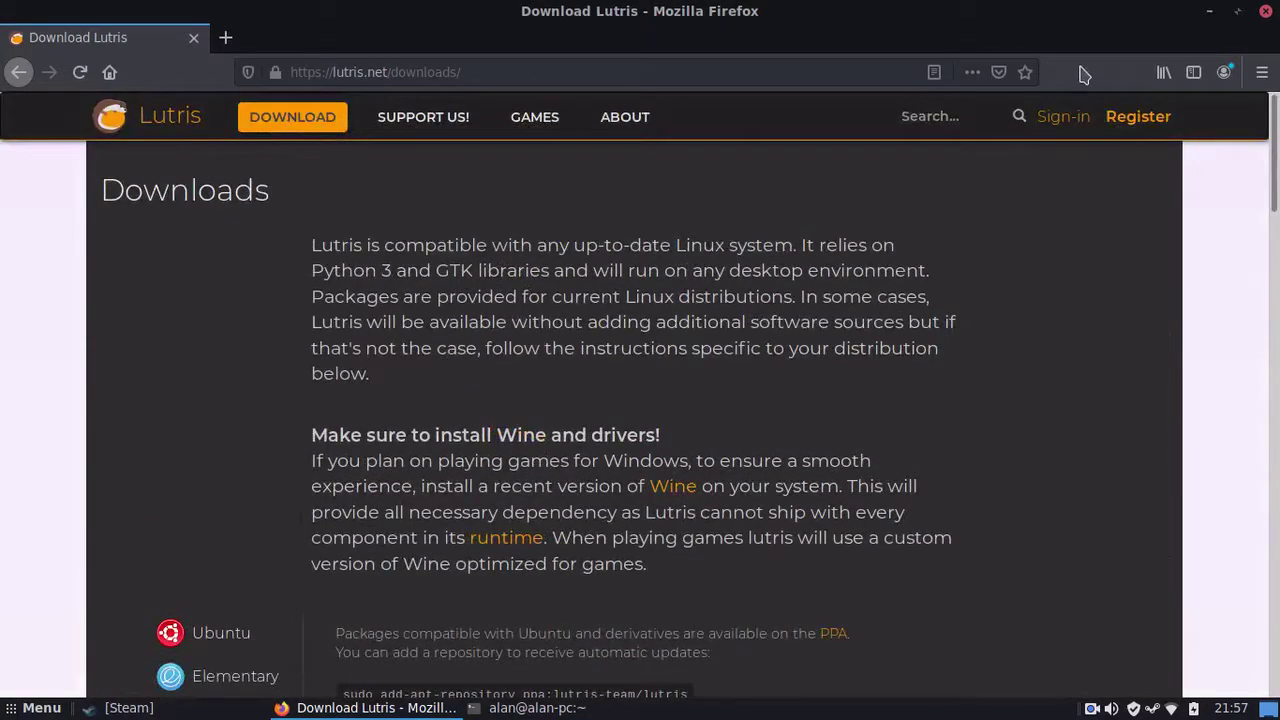
left_click(979, 117)
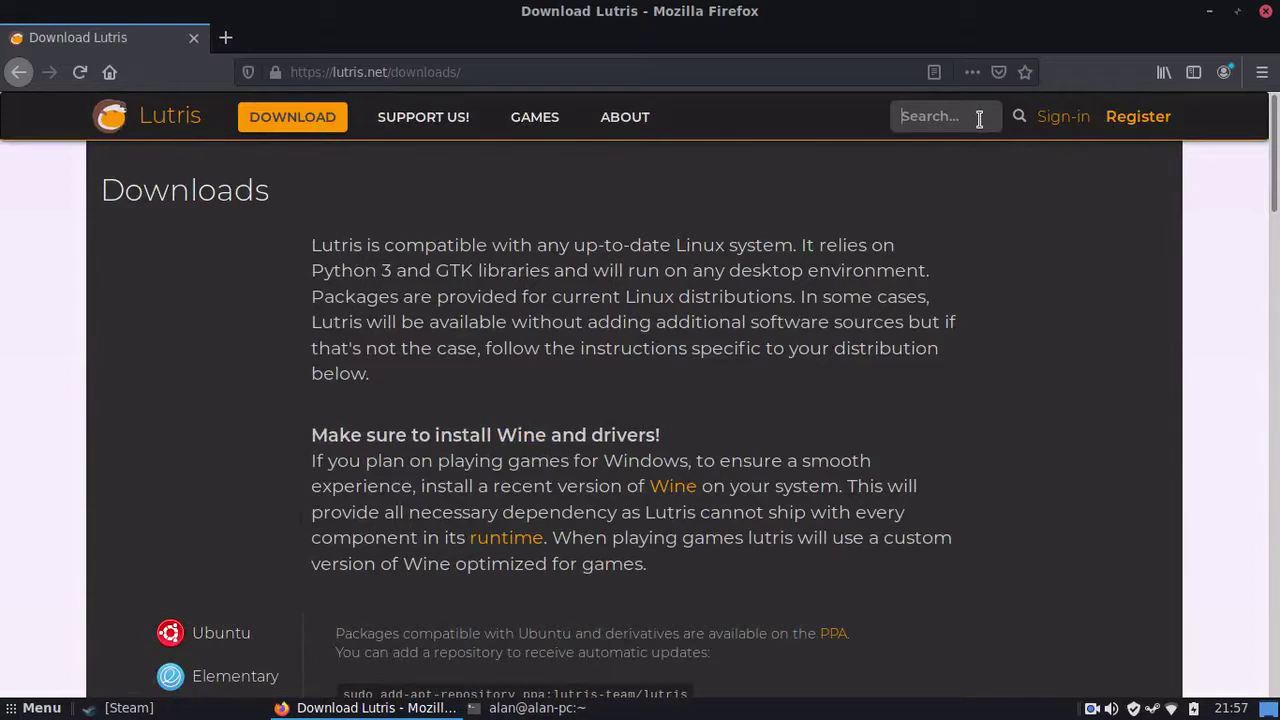
type("the next tes")
key("Return")
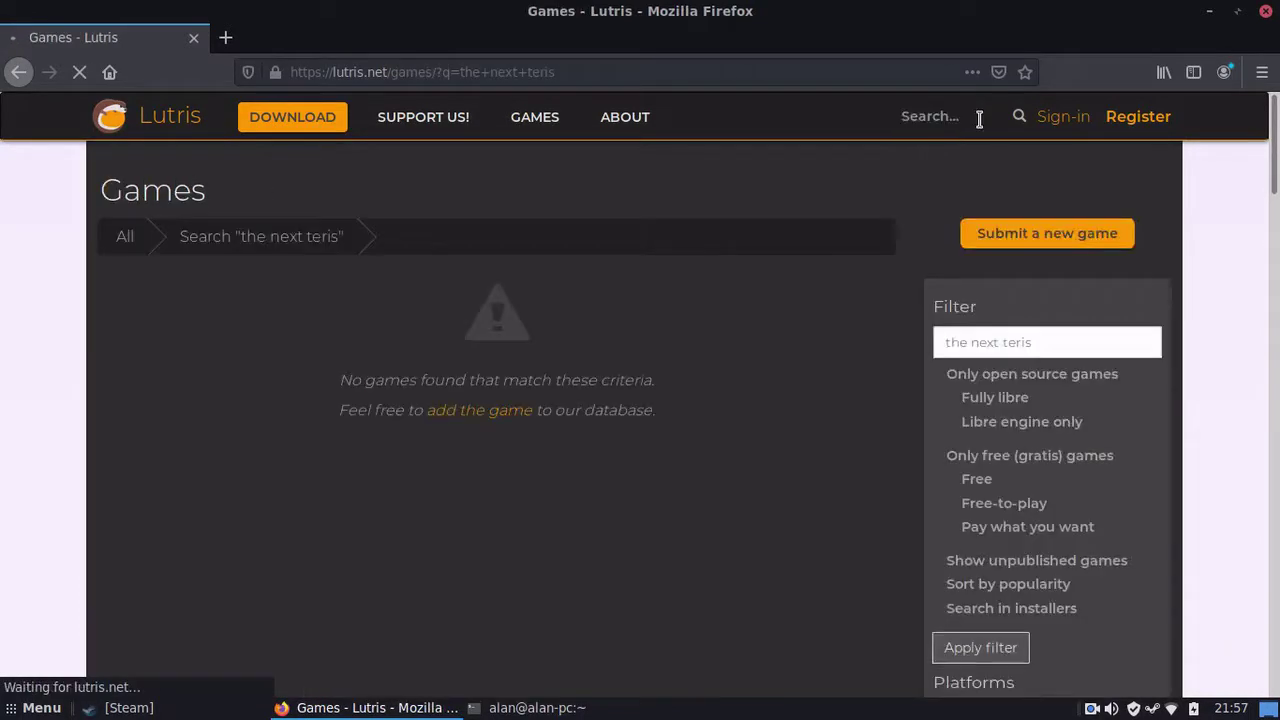
- Search the Lutris games for "carmegeddon"
left_click(978, 118)
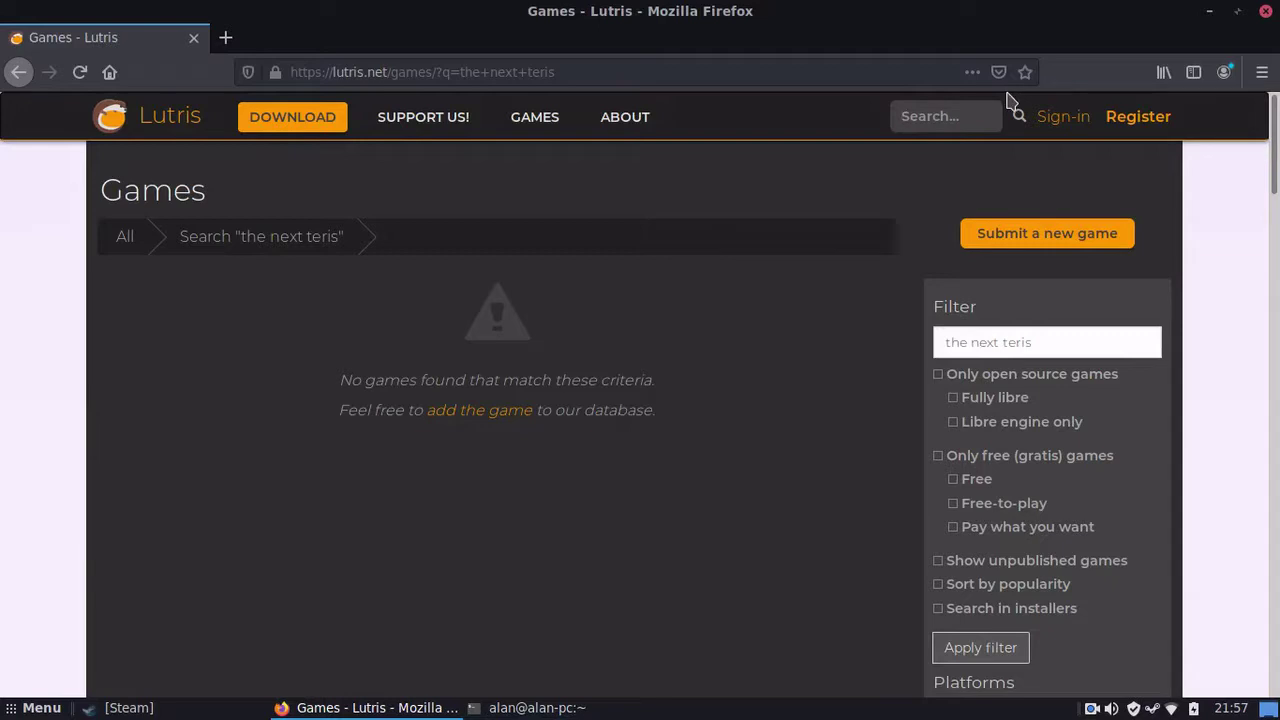
type("c")
type("armegeddon")
key("Return")
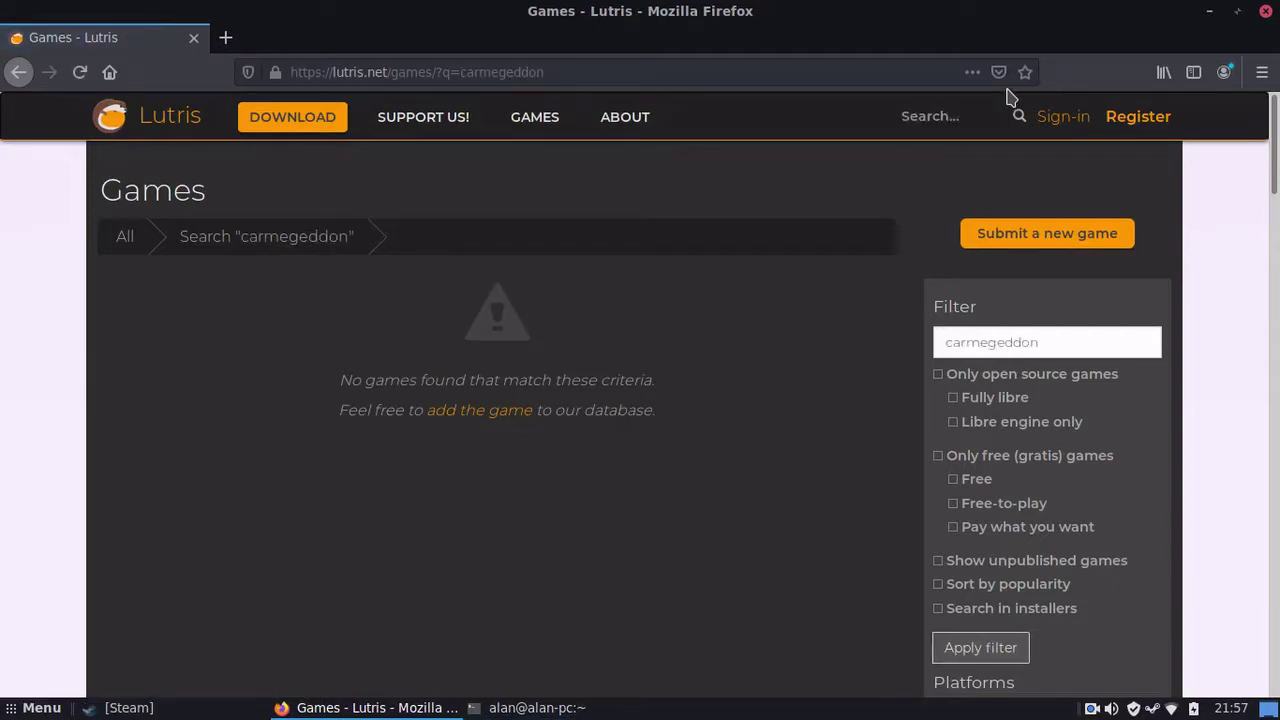
- Search the Lutris games for "witcher" and open The Witcher 3: Wild Hunt - Game of the Year Edition
left_click(970, 125)
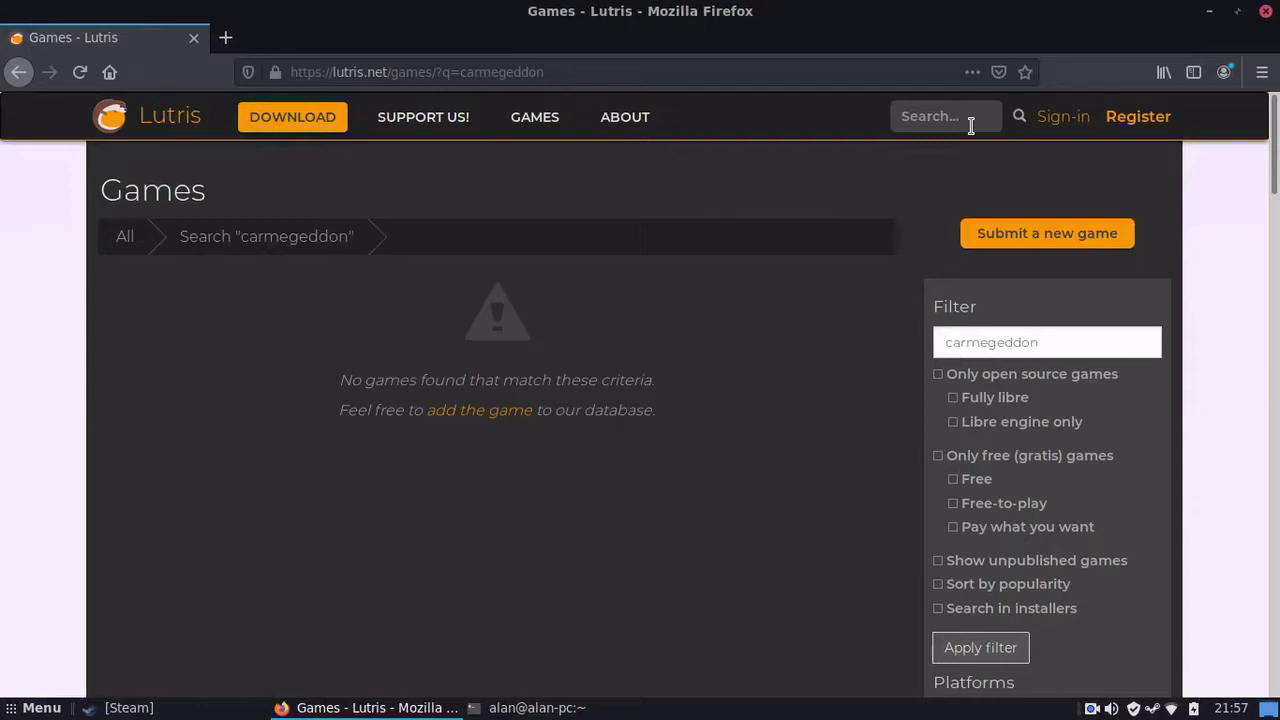
type("witcher")
key("Return")
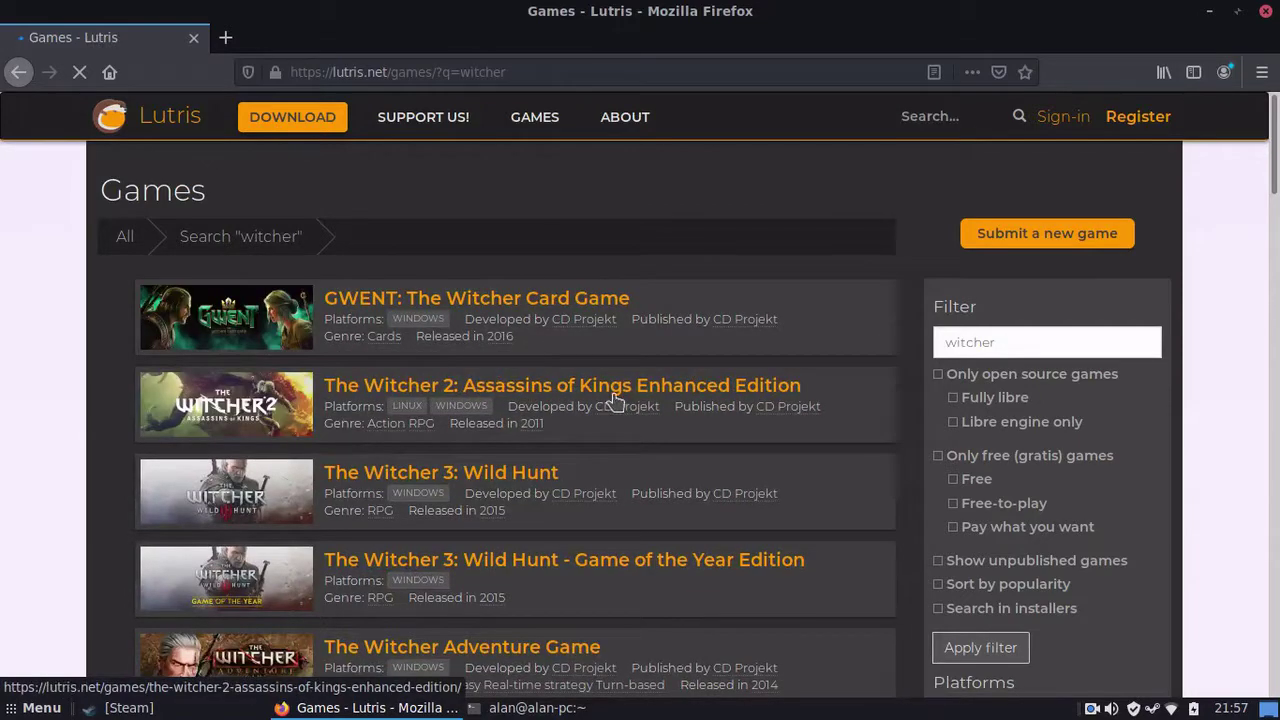
scroll(634, 397, "down", 3)
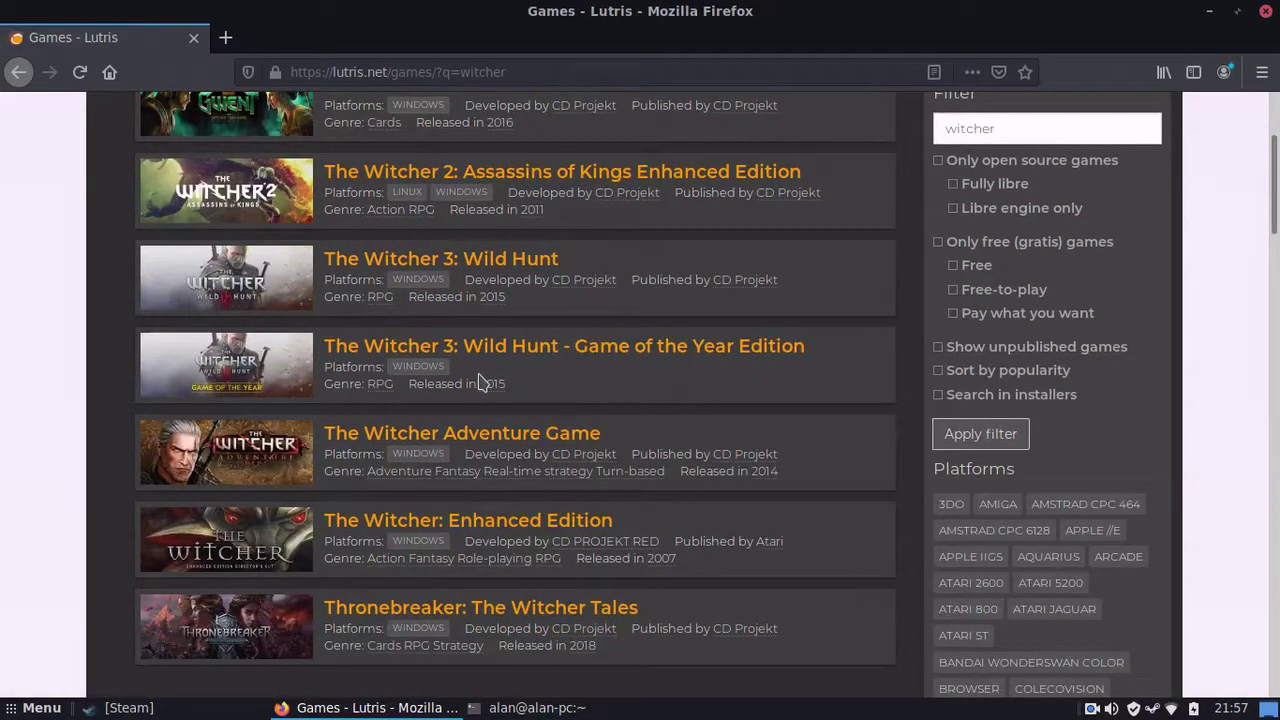
left_click(527, 346)
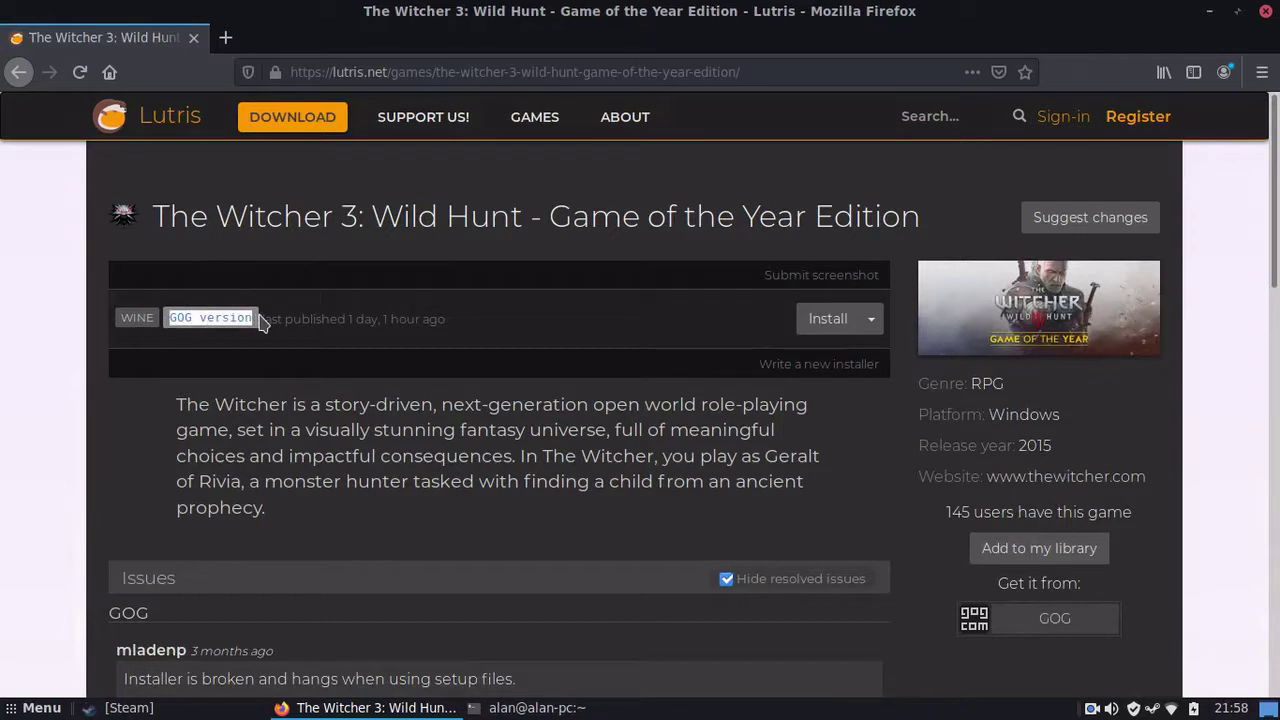
- Highlight the GOG version's publication date and review the additional options for its installer
left_click_drag(404, 318, 444, 318)
left_click(871, 319)
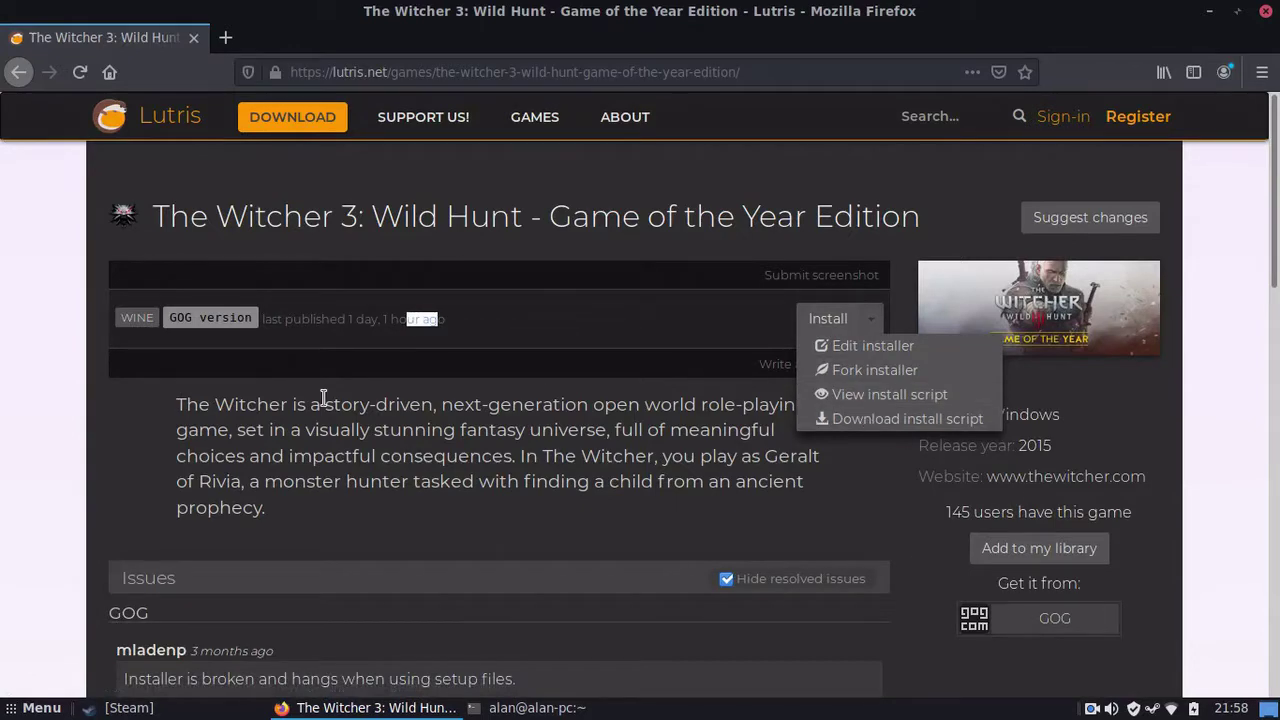
left_click(864, 440)
- Check the progress of the Lutris installation in the terminal, and close the terminal with exit
left_click(507, 712)
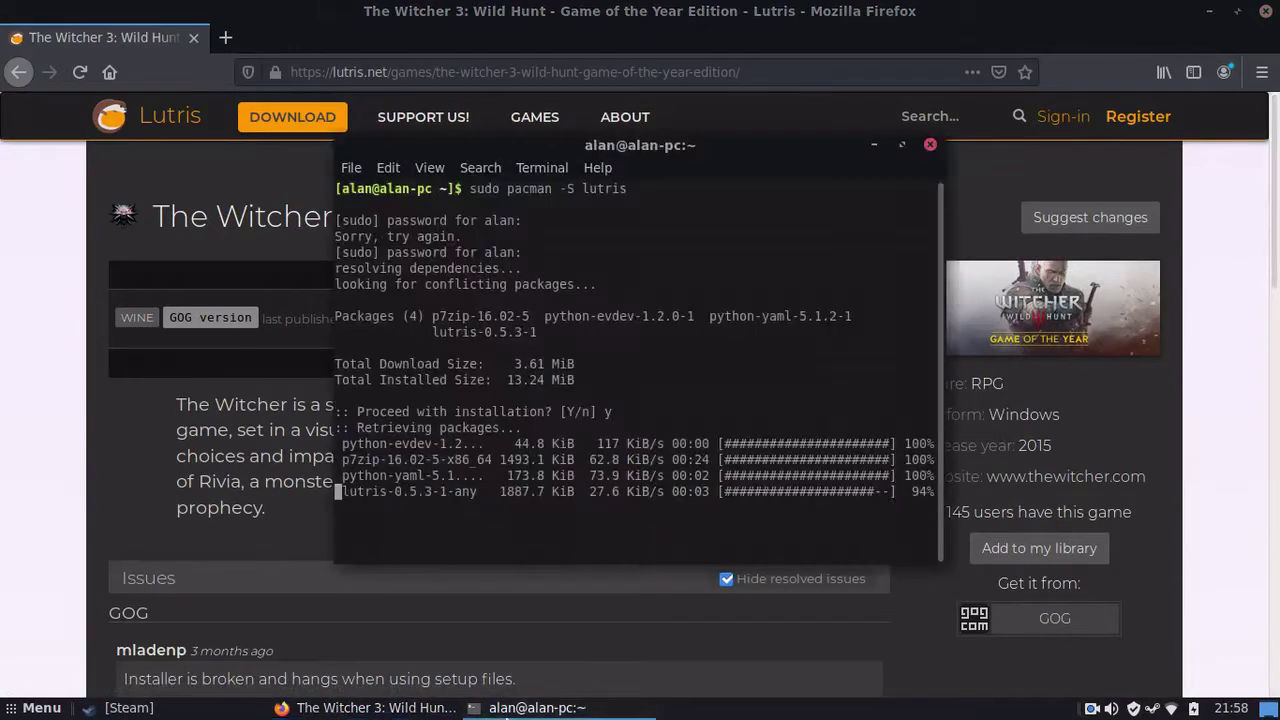
left_click(507, 712)
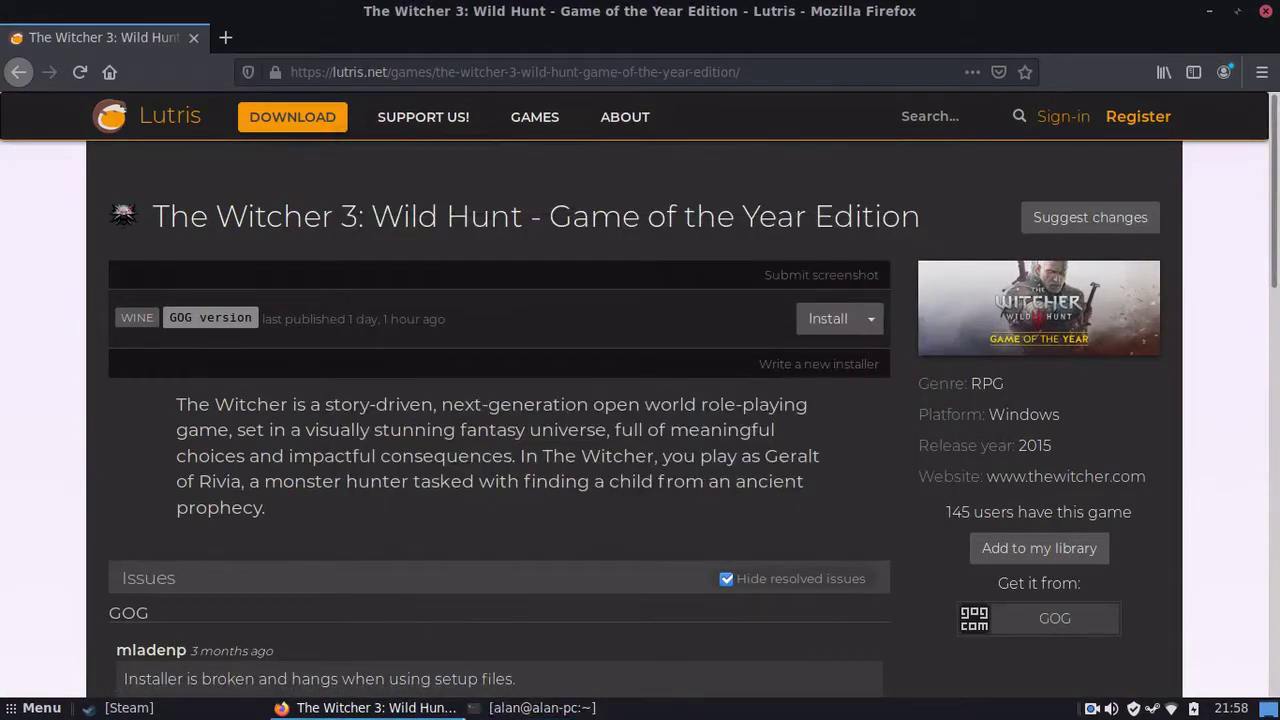
left_click(530, 708)
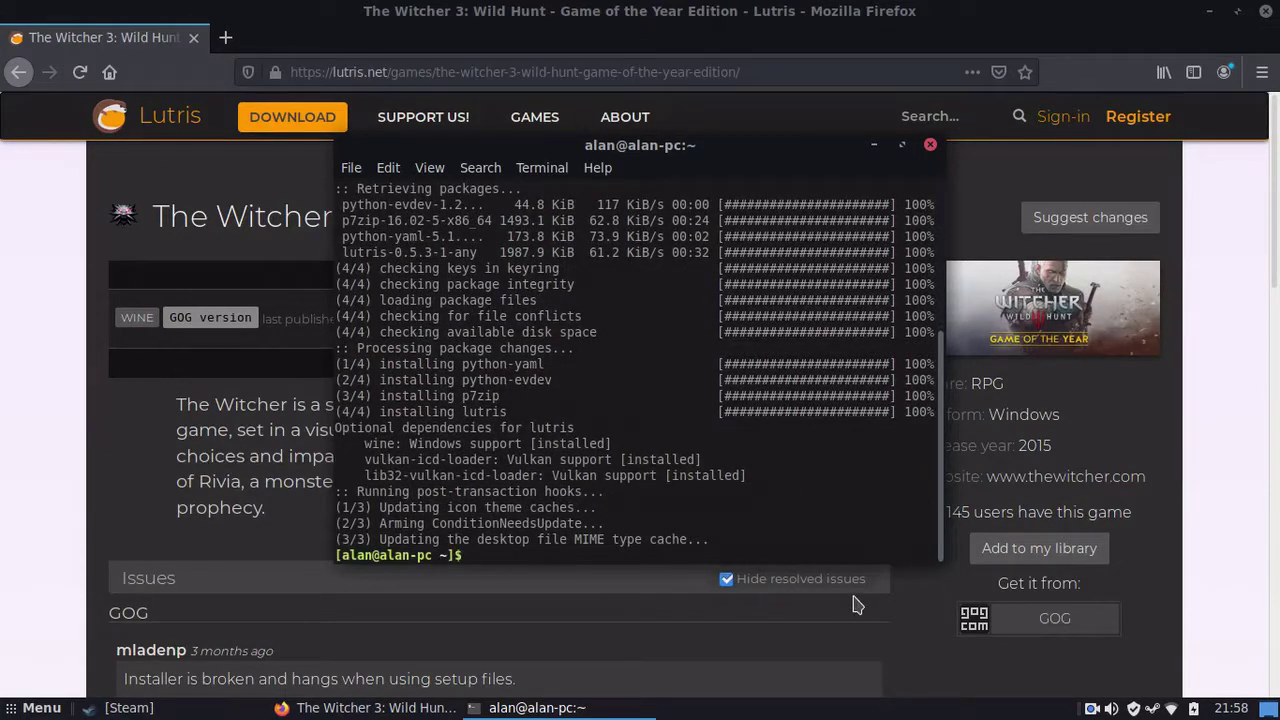
type("exit")
key("Return")
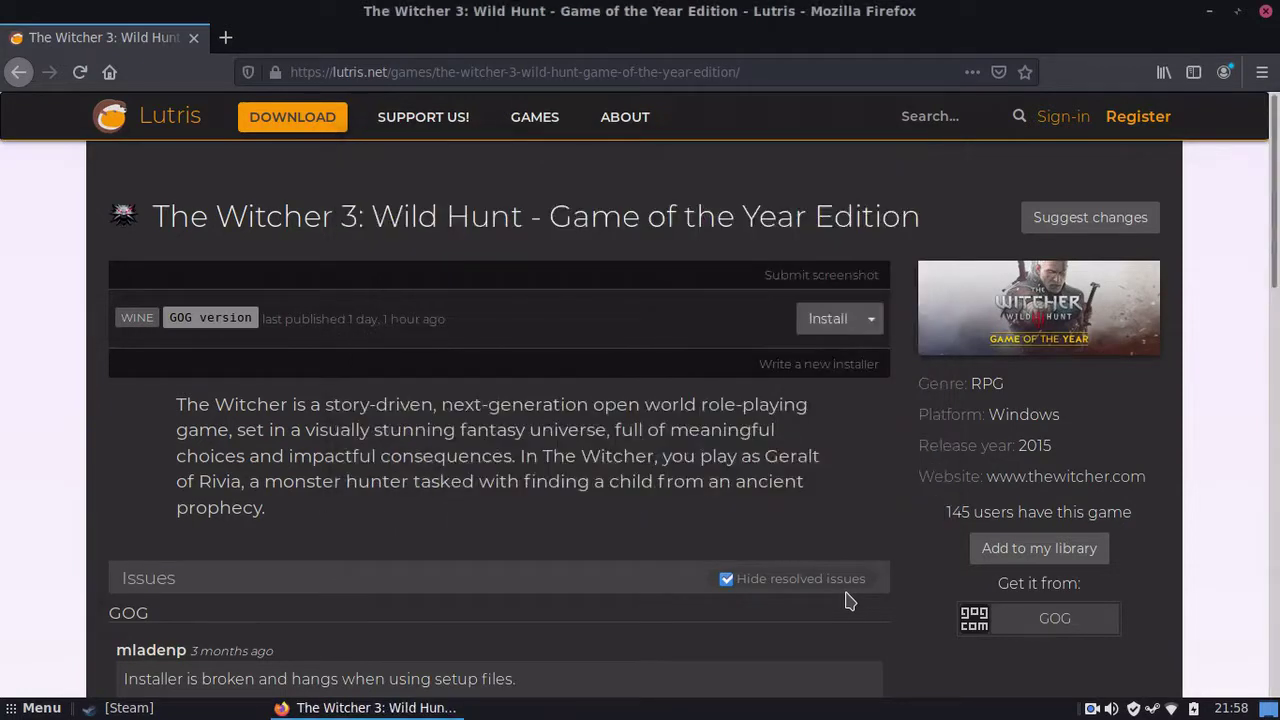
- Launch Lutris from the installed games applications
left_click(40, 707)
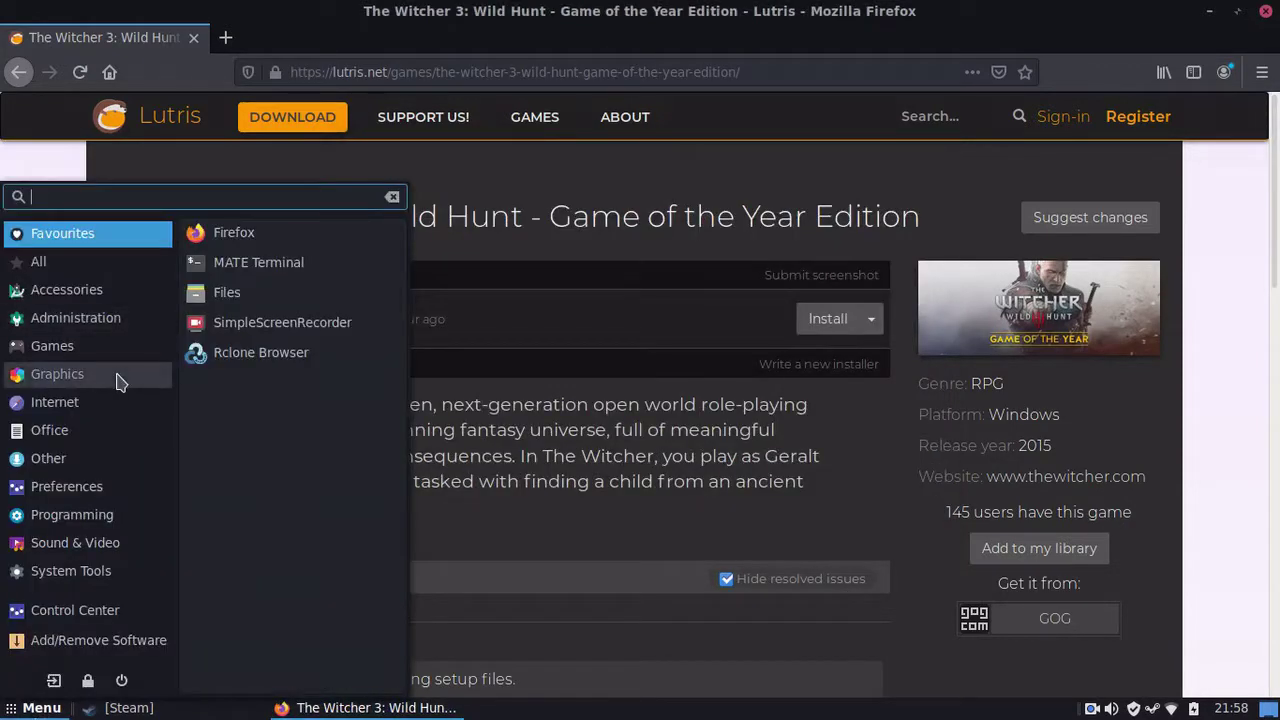
mouse_move(112, 350)
left_click(252, 264)
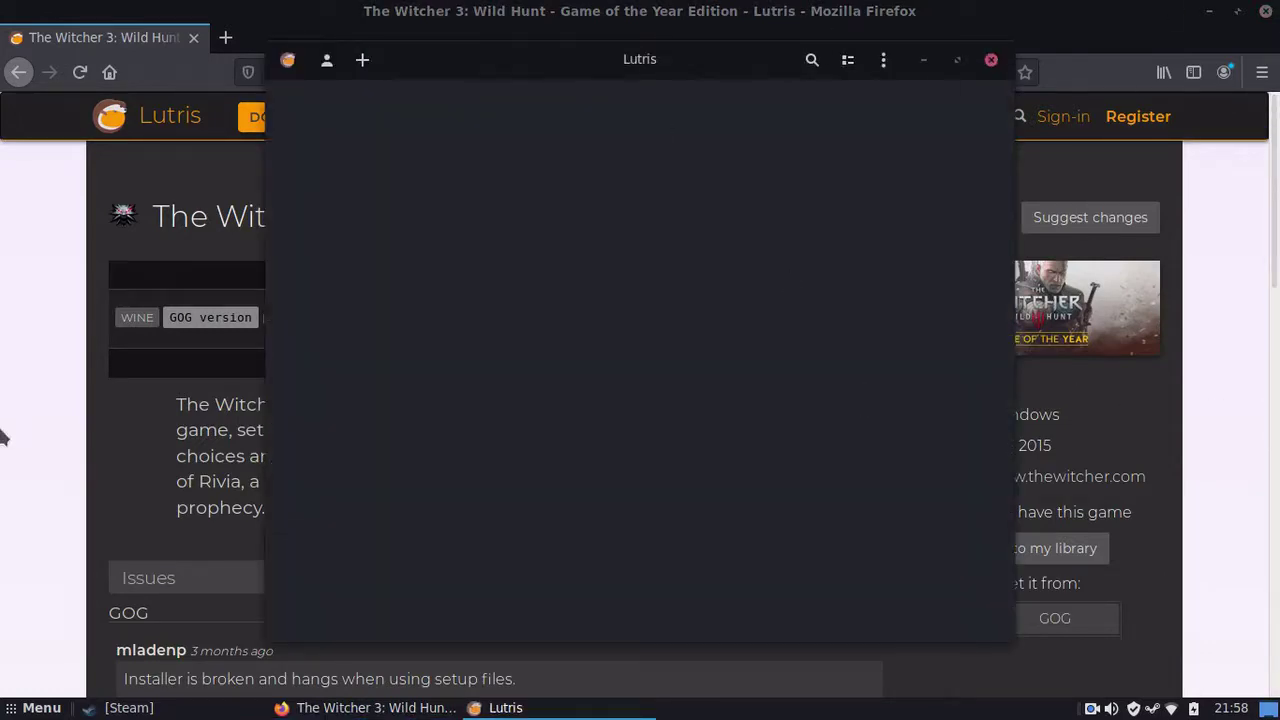
- Start the GOG version's install from The Witcher 3 page in Firefox and open the link with Lutris
left_click(885, 9)
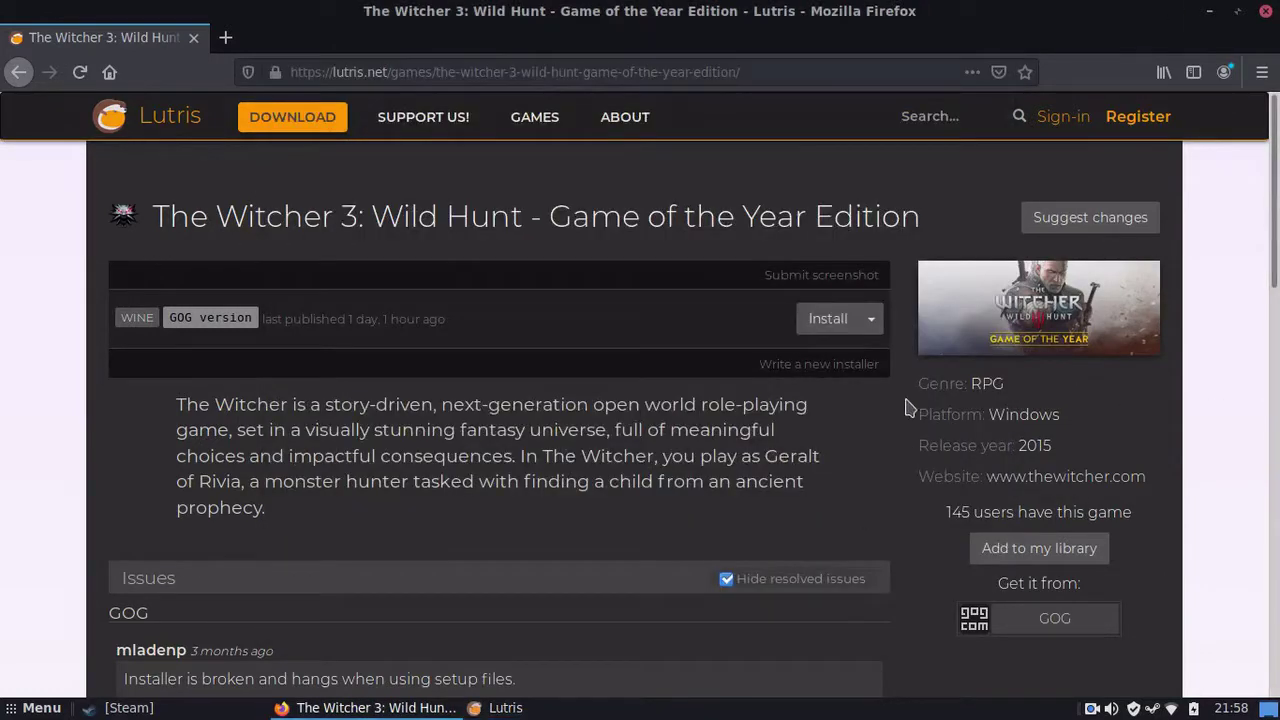
left_click(831, 320)
left_click(766, 274)
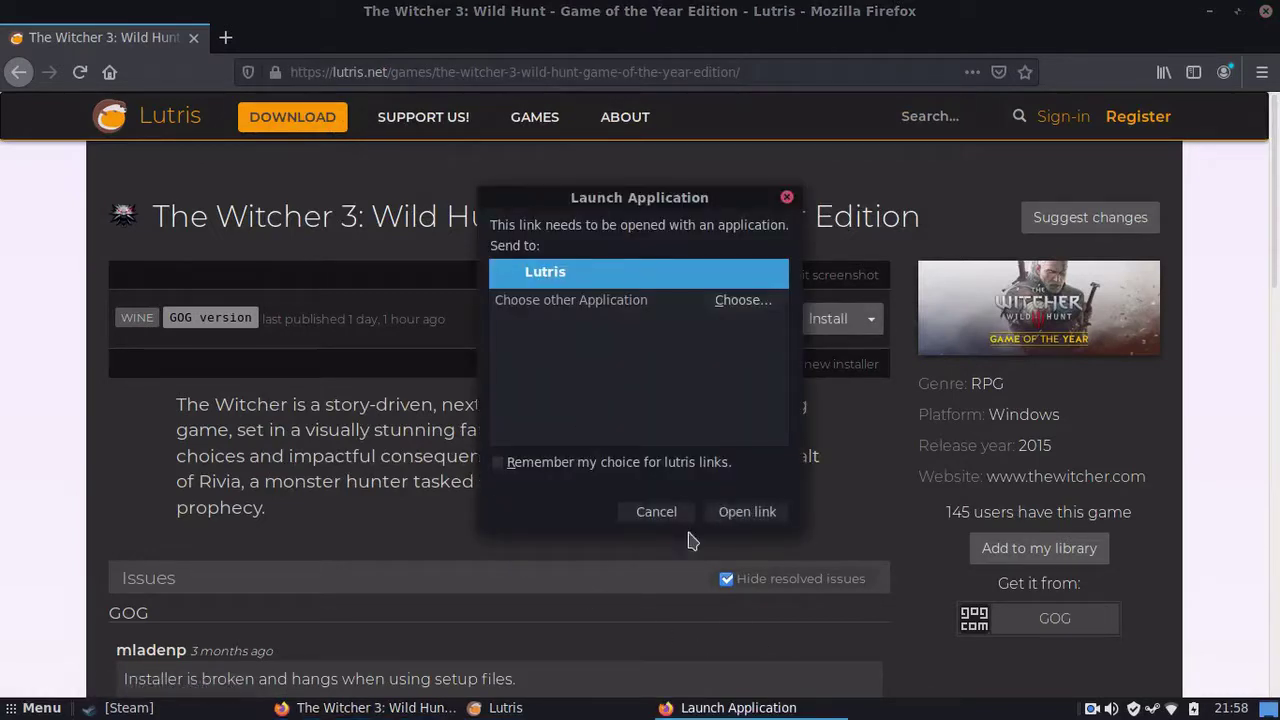
left_click(749, 512)
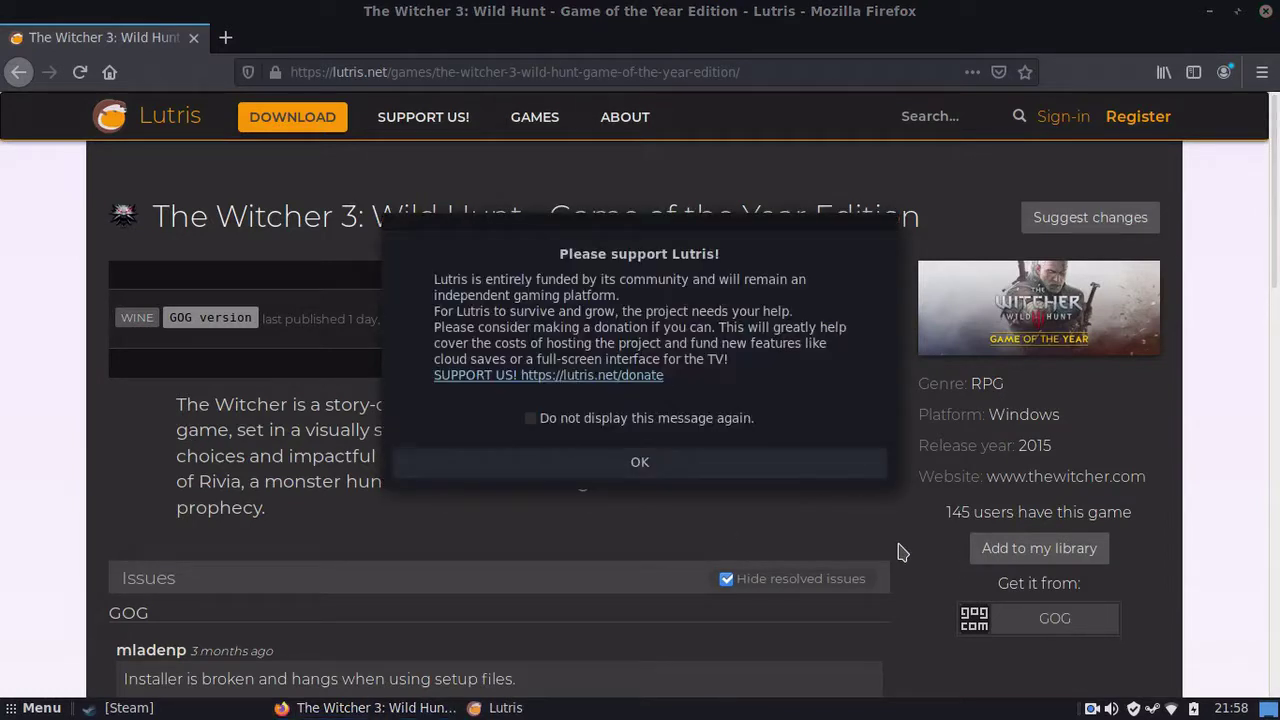
- Begin the GOG install of The Witcher 3 in Lutris, view the installation directory choice, and cancel the installation
left_click(630, 465)
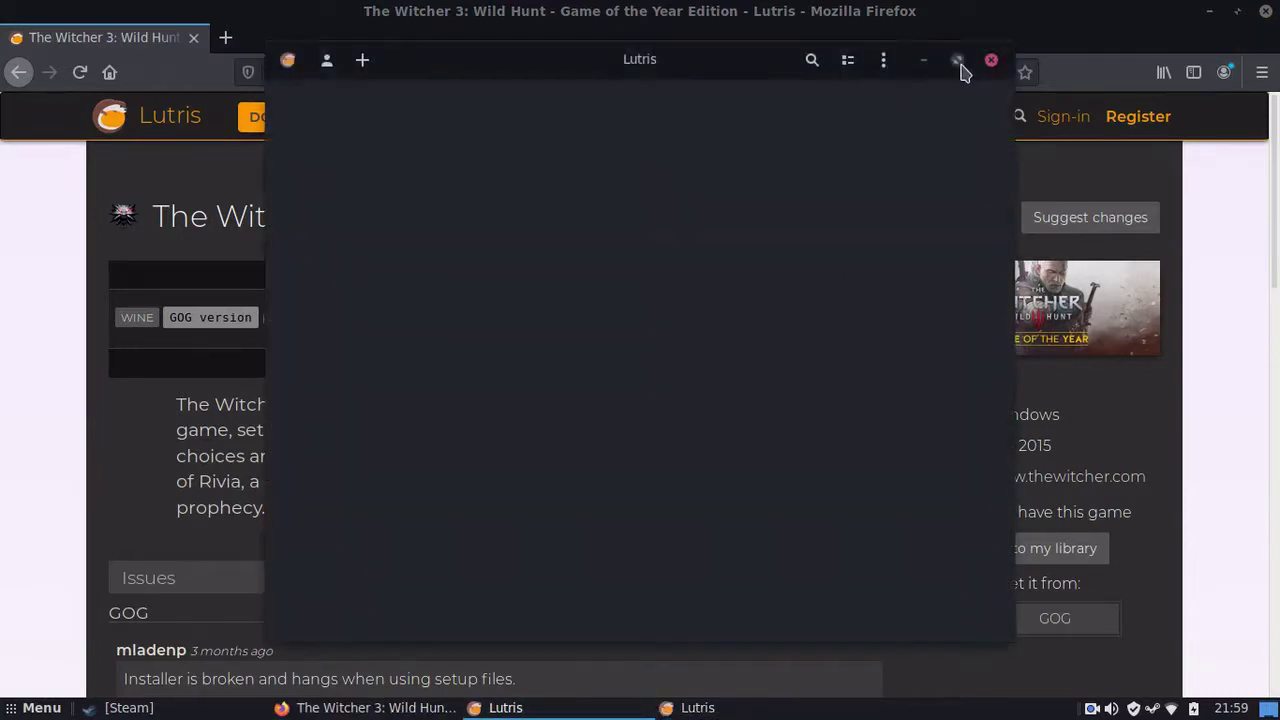
left_click(991, 62)
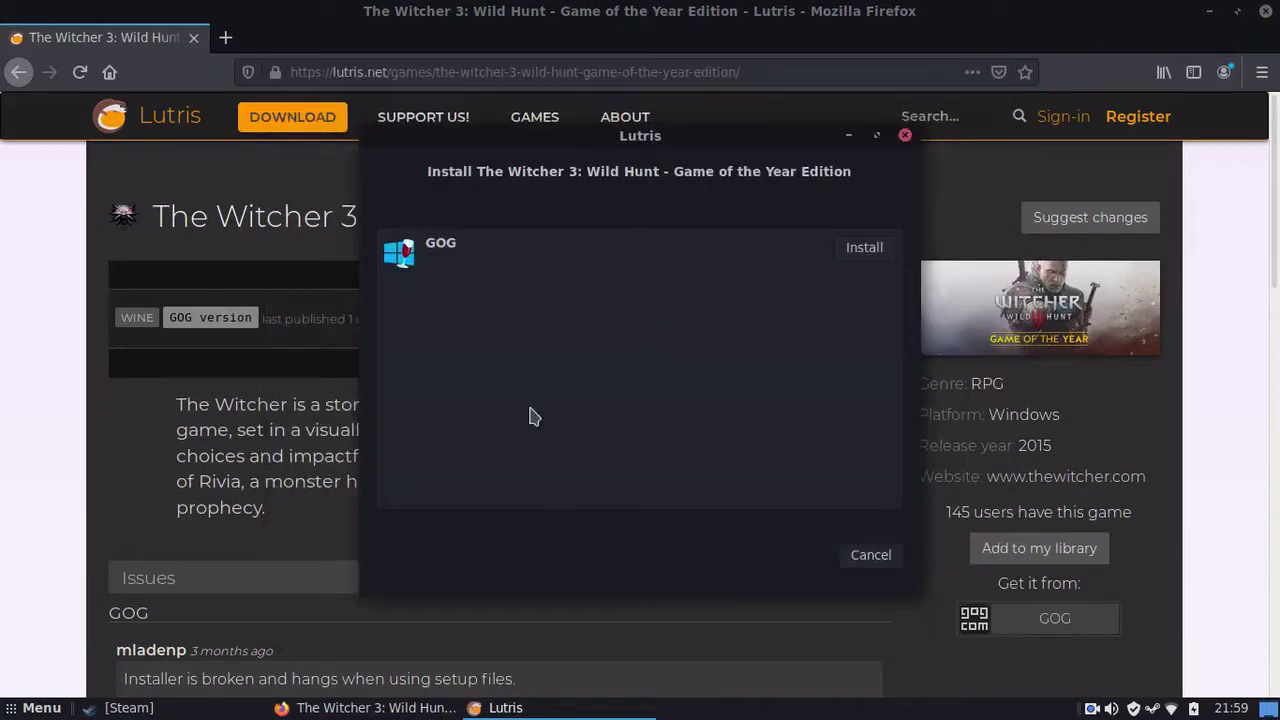
left_click(857, 256)
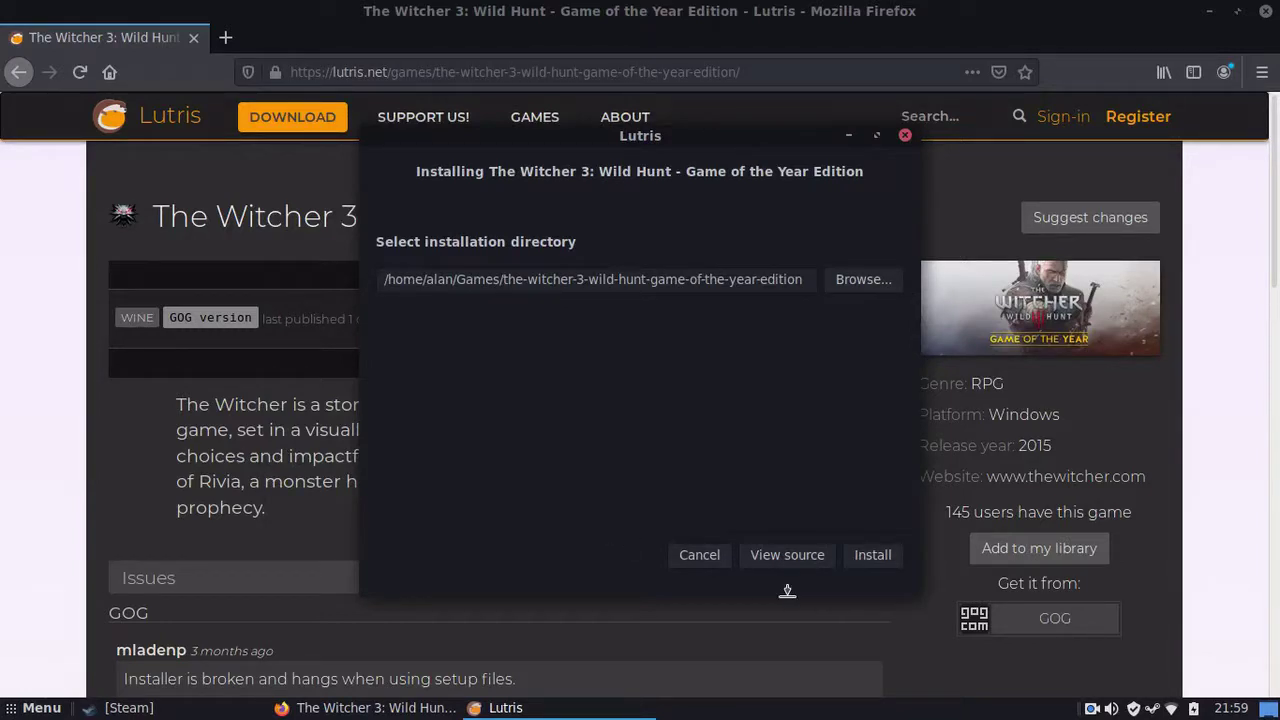
left_click(713, 563)
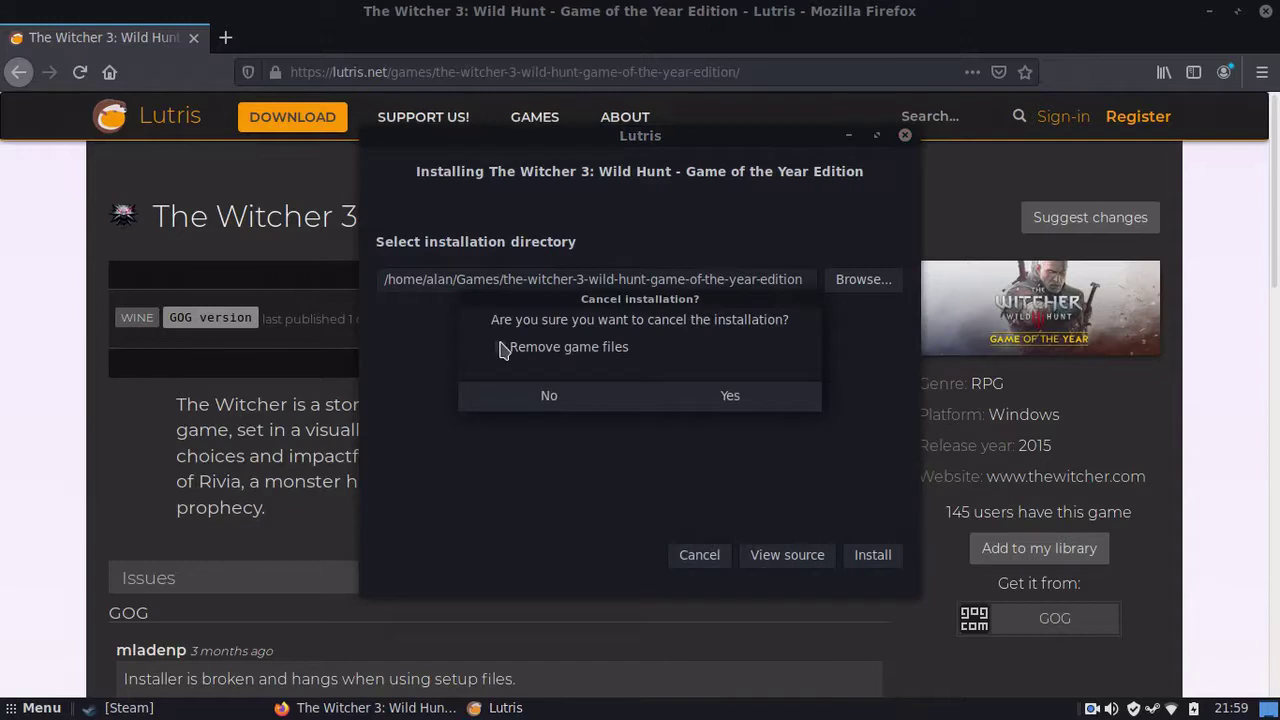
left_click(776, 400)
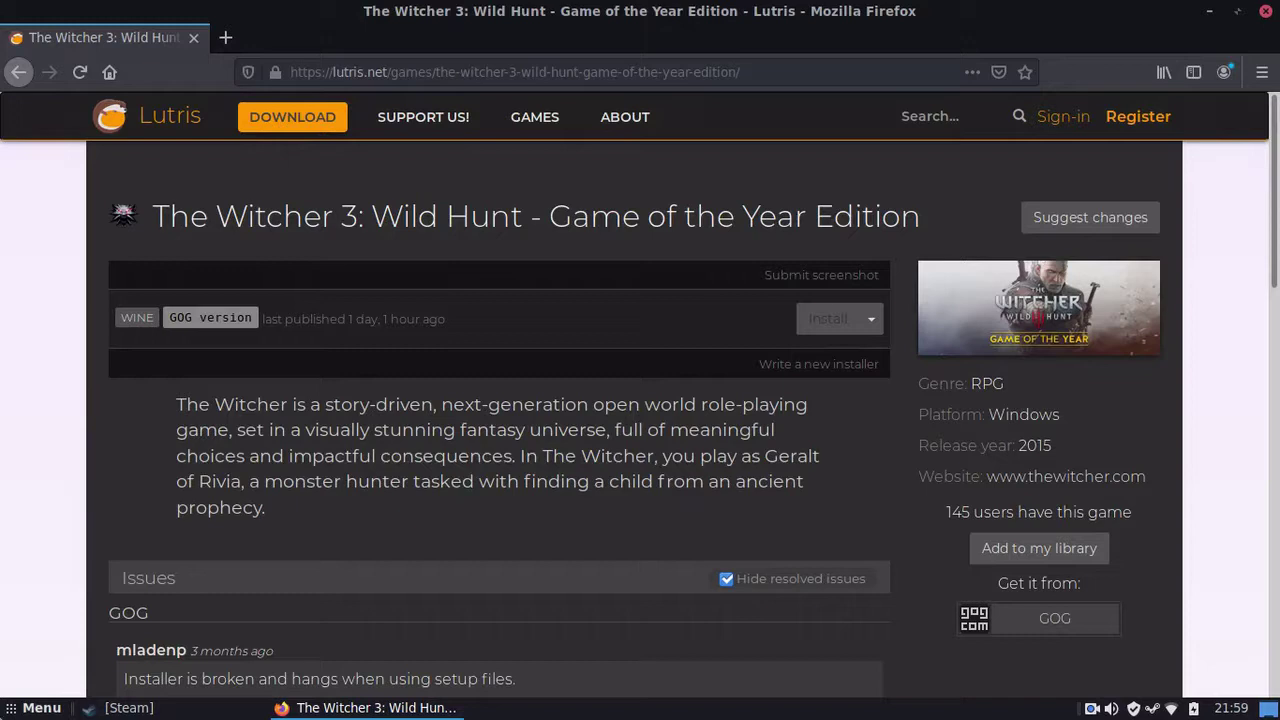
- Reopen Lutris from the installed games applications and dismiss its donation message
left_click(40, 708)
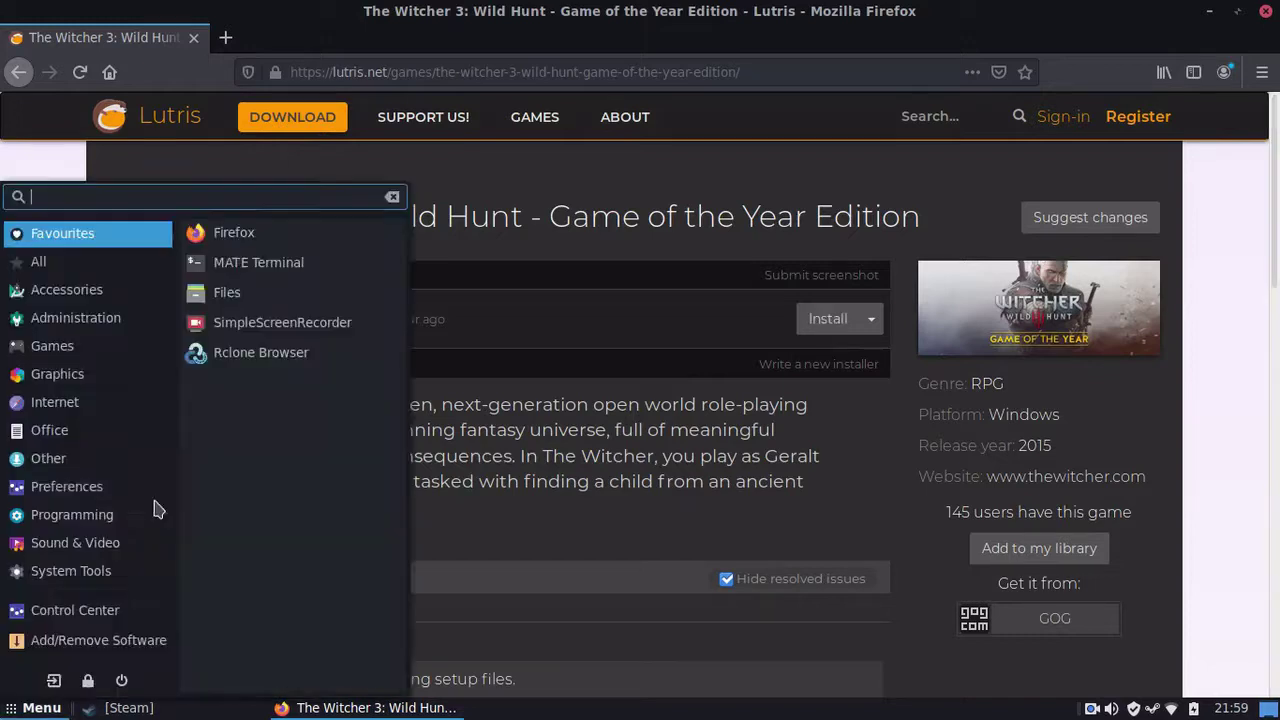
left_click(104, 356)
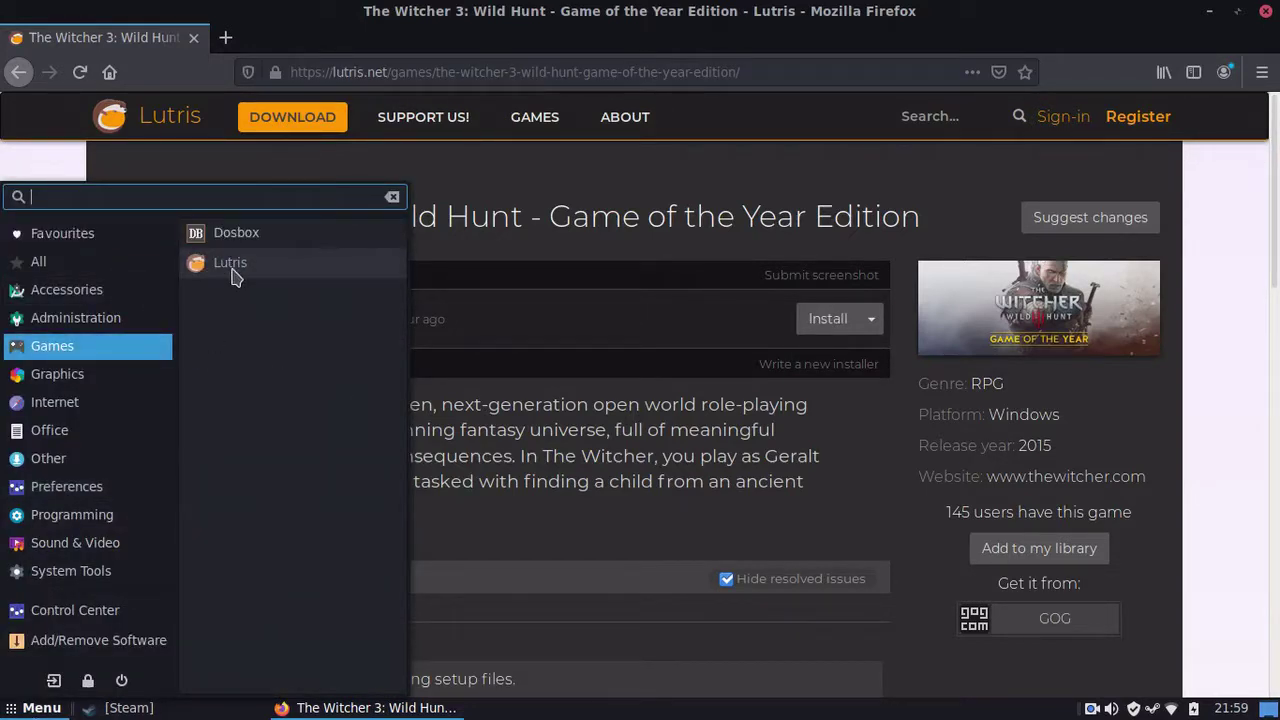
left_click(192, 264)
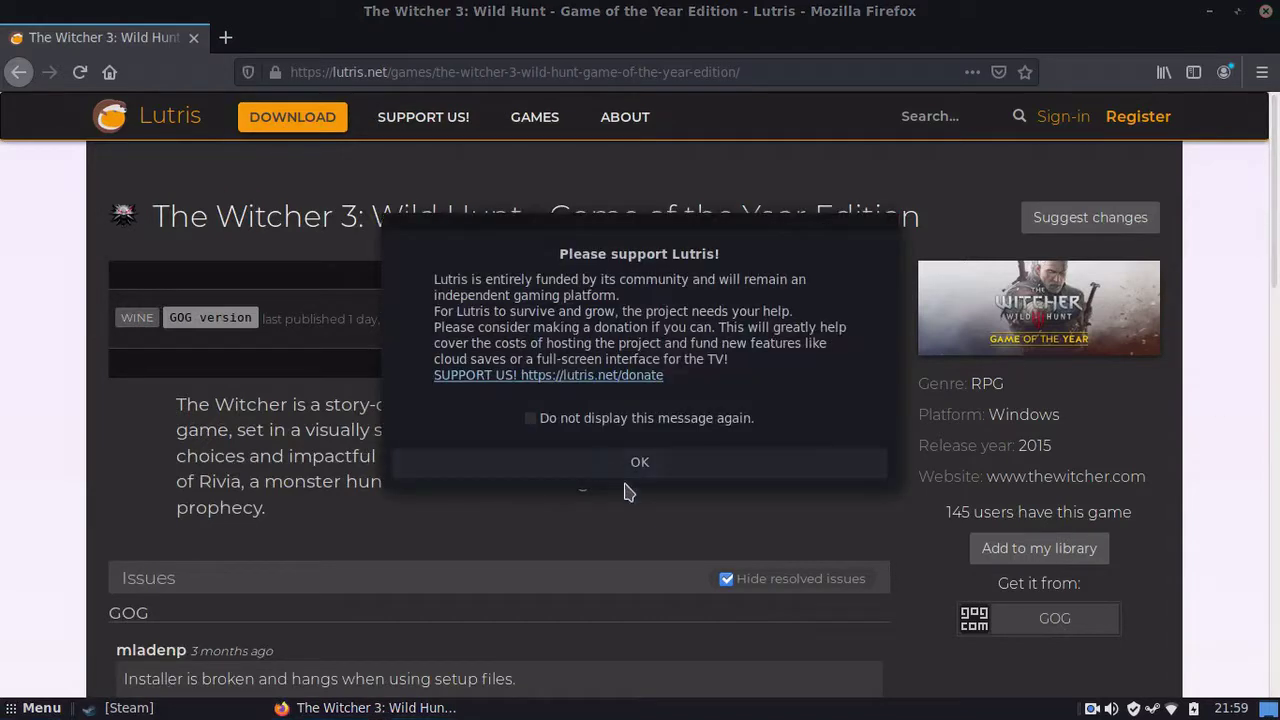
left_click(620, 466)
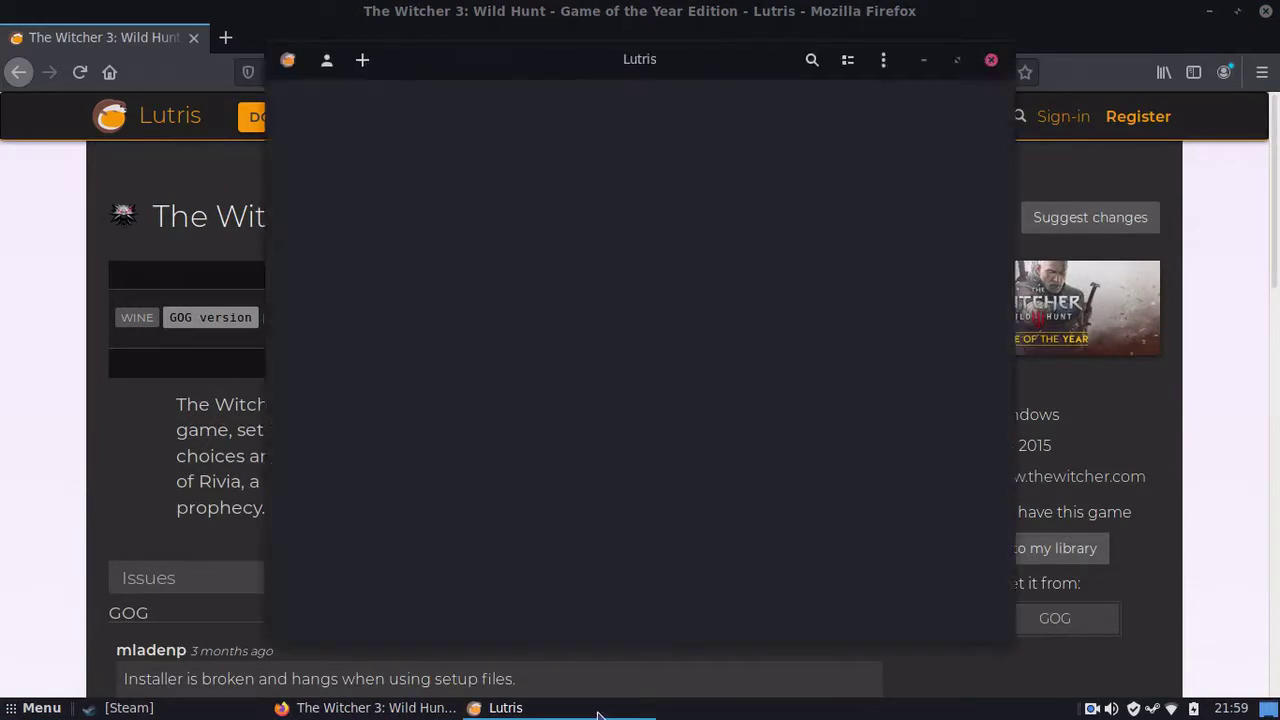
left_click(598, 715)
left_click(598, 715)
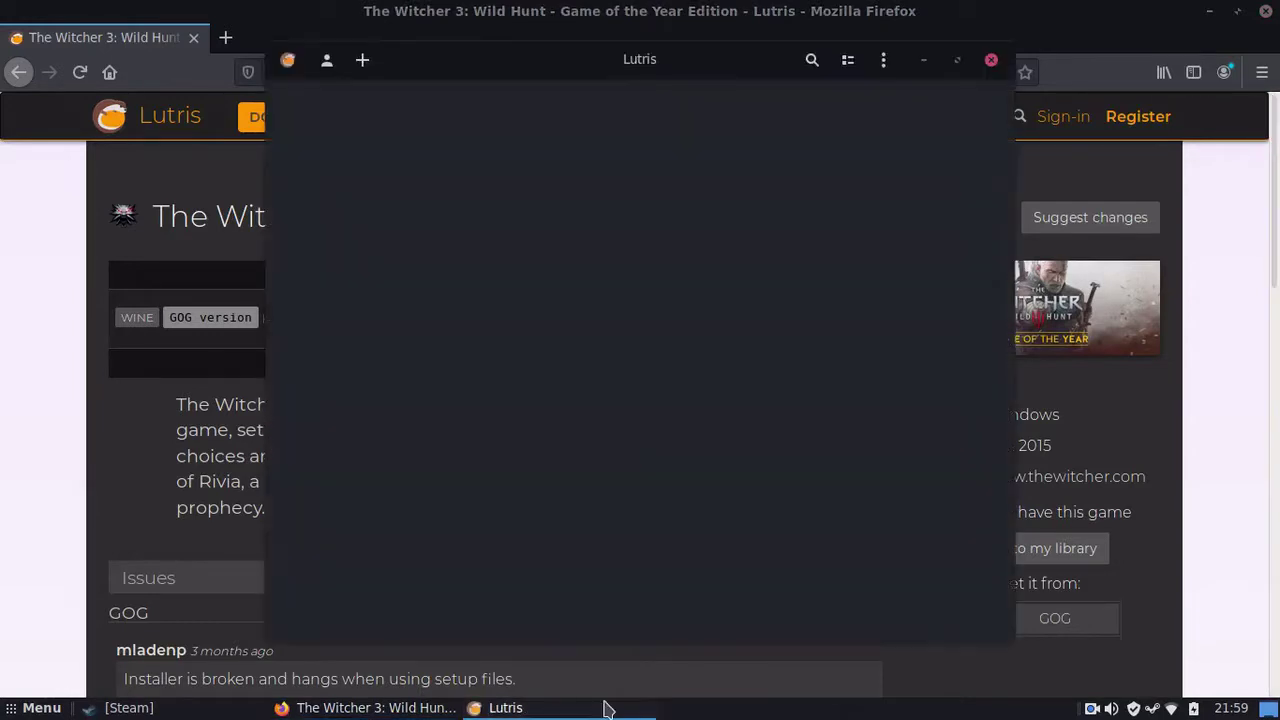
left_click(812, 60)
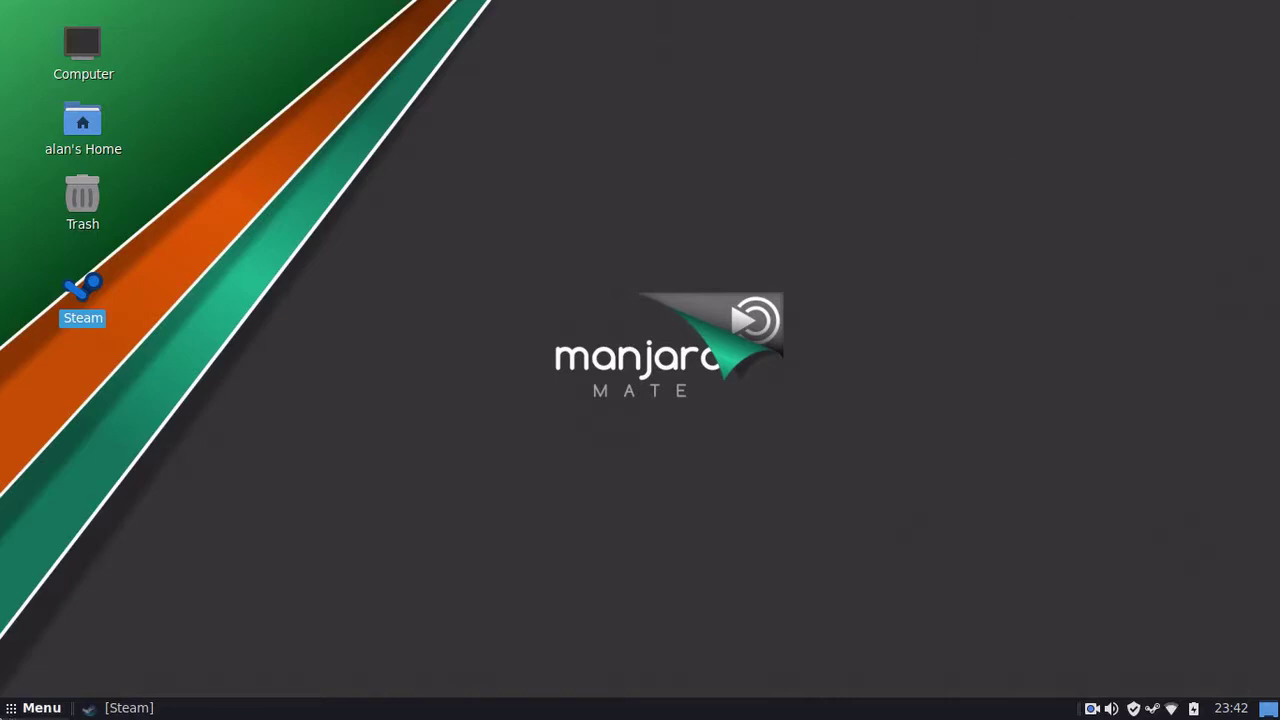
- Open Add/Remove Software and show its Games category
left_click(18, 712)
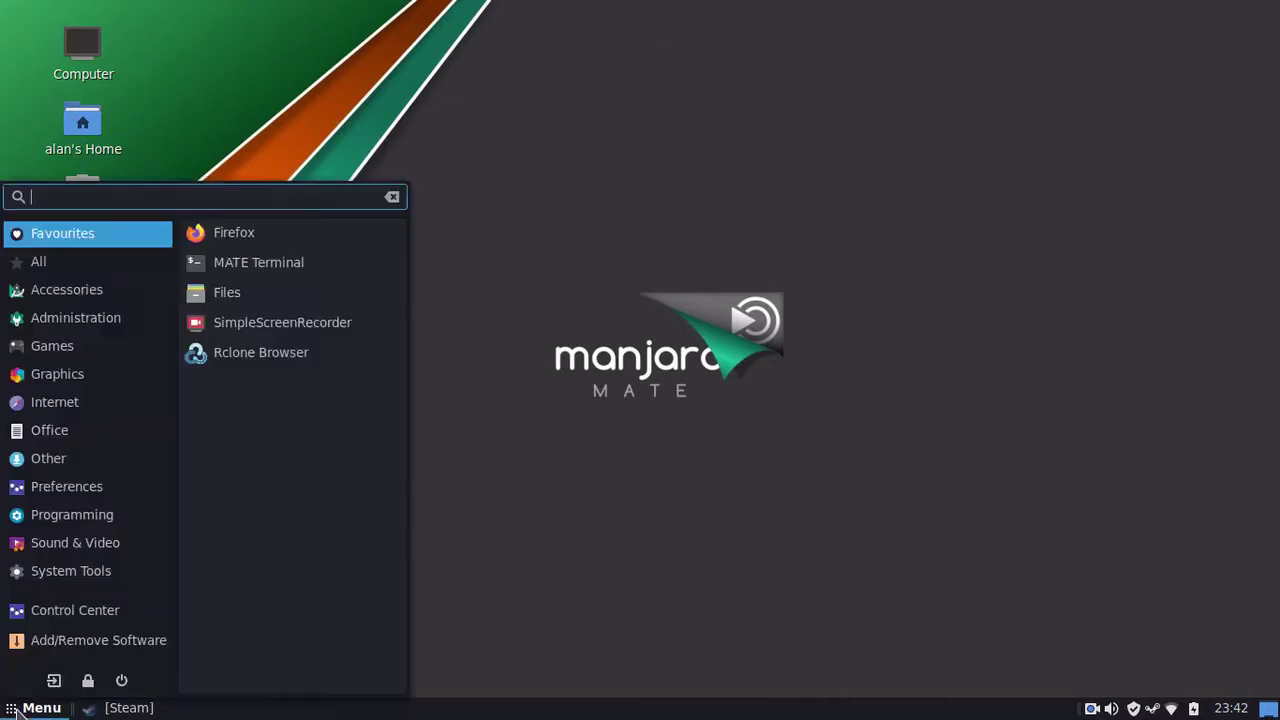
left_click(43, 645)
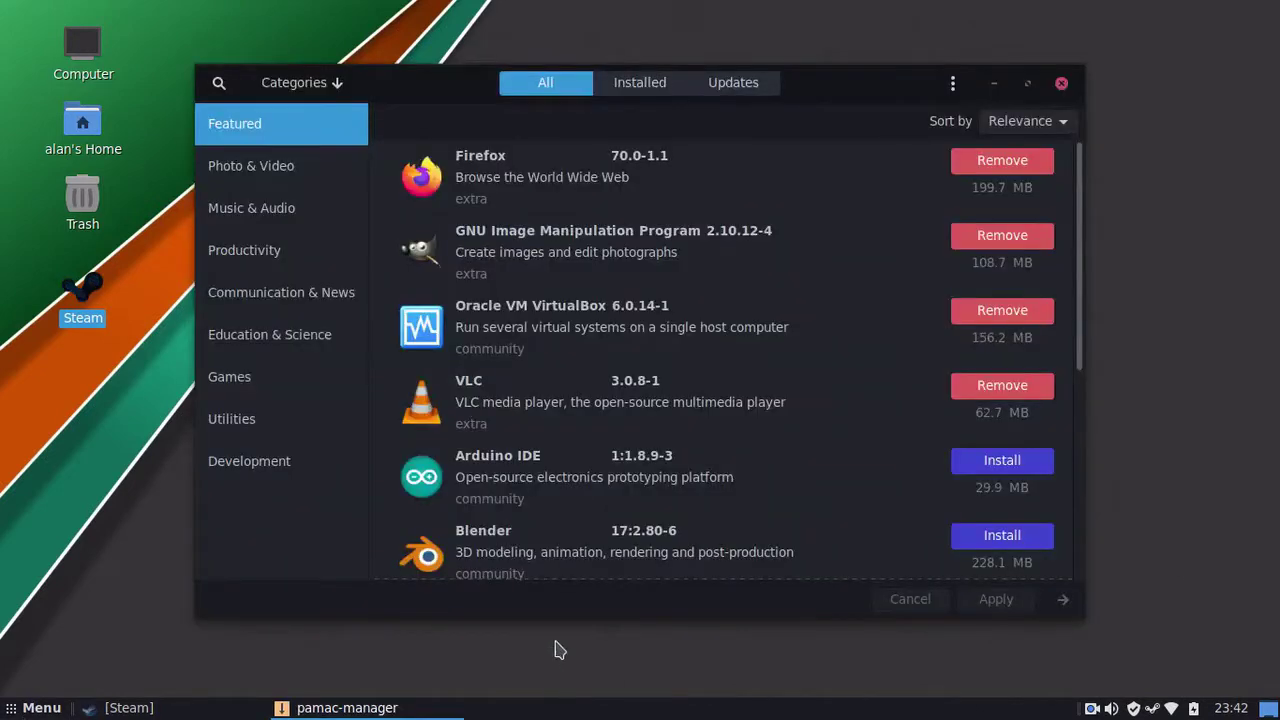
left_click(216, 376)
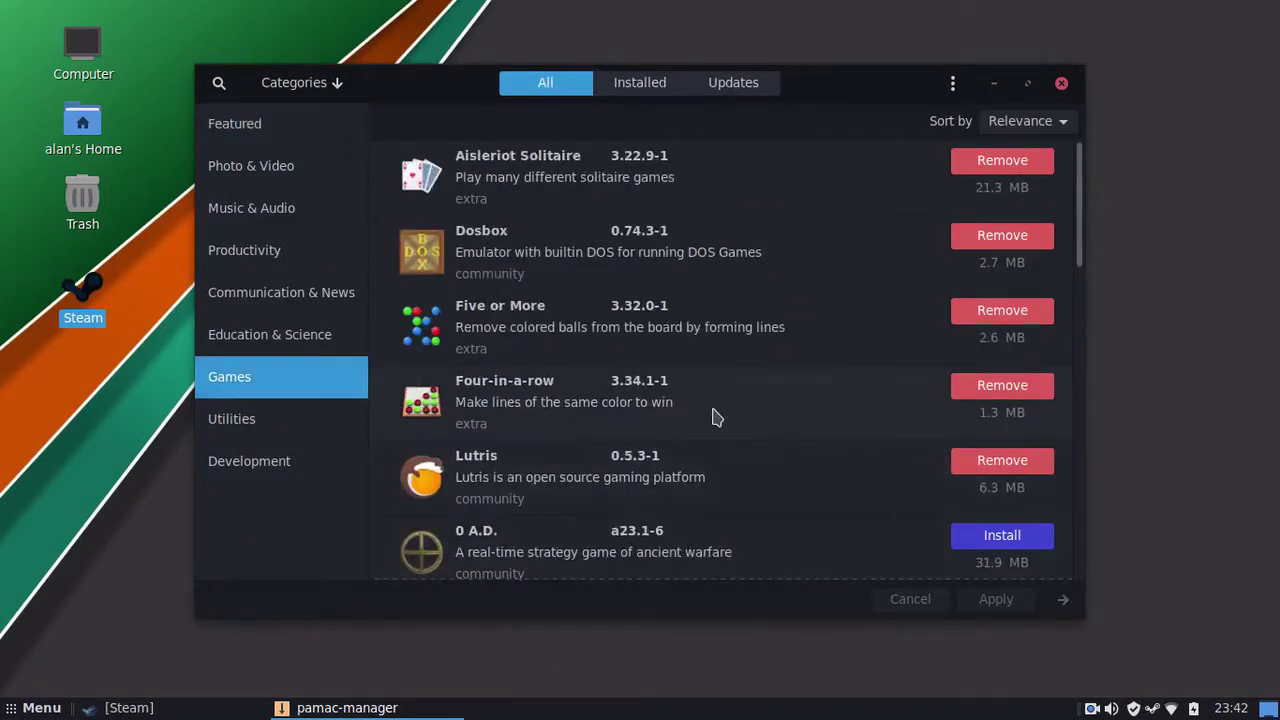
- Mark Chromium B.S.U. and GNOME Nibbles for installation from the games list
scroll(673, 466, "down", 5)
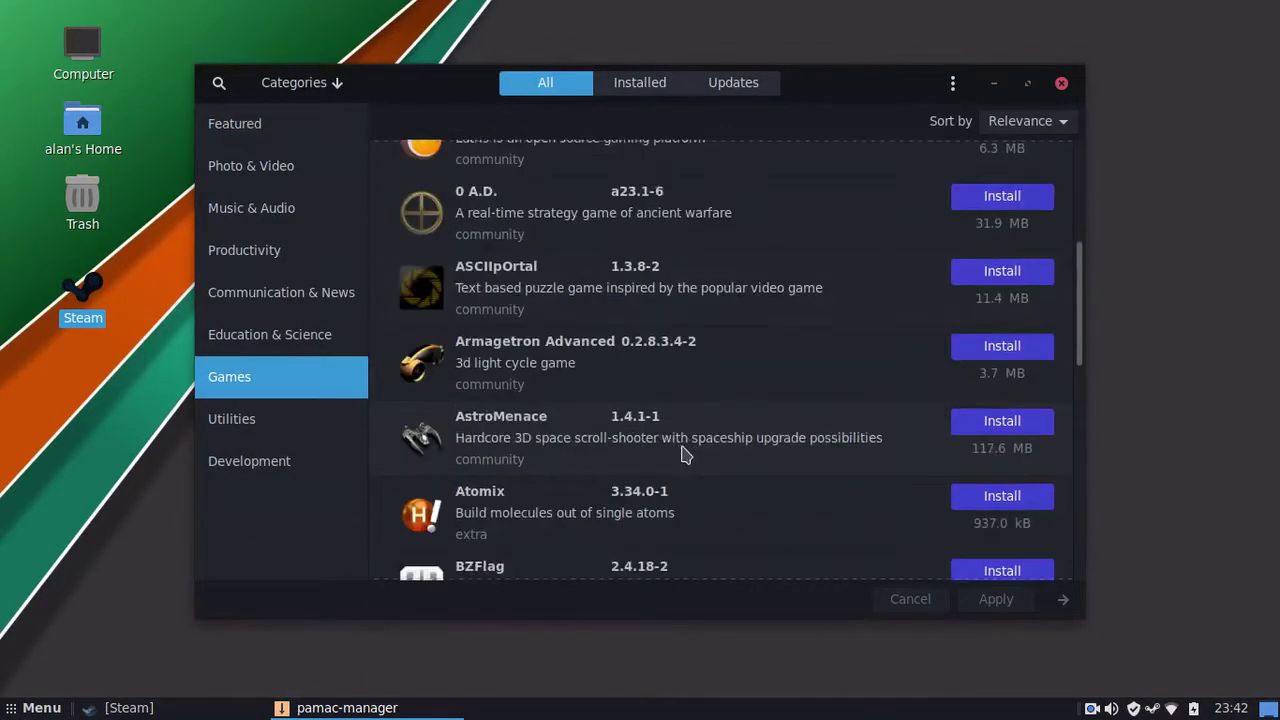
scroll(683, 447, "down", 2)
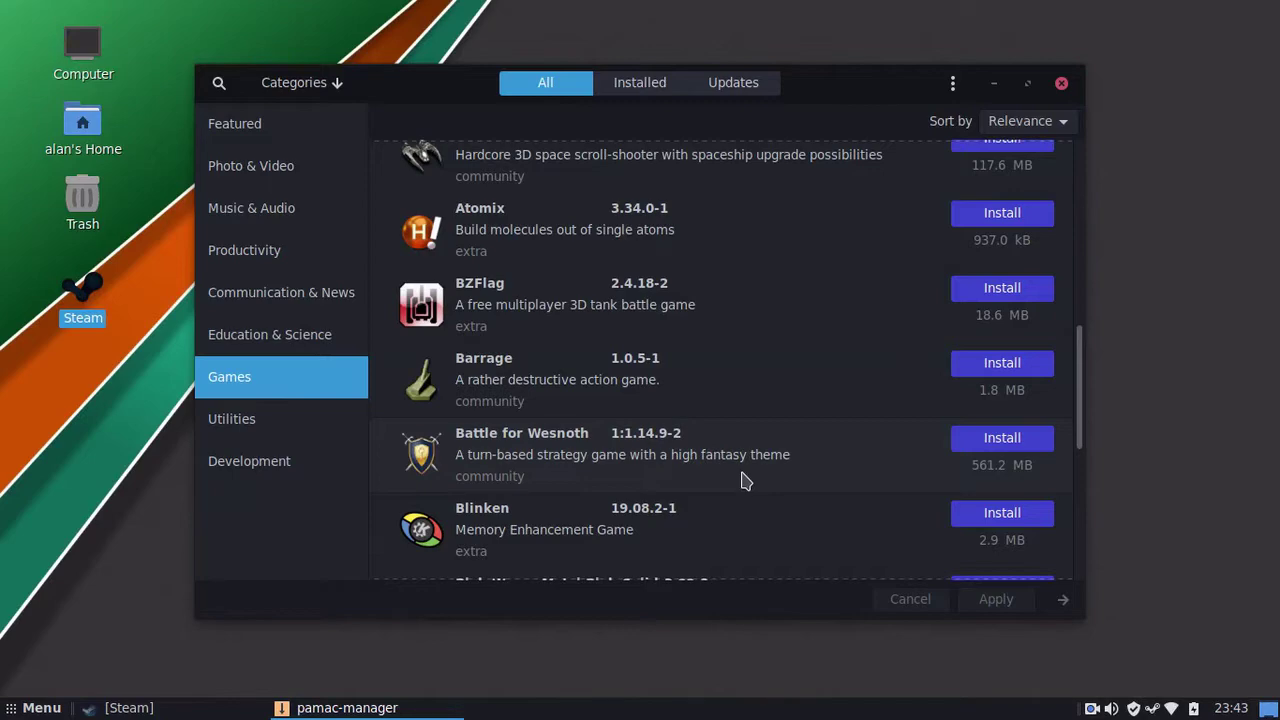
scroll(743, 481, "down", 1)
scroll(741, 481, "down", 2)
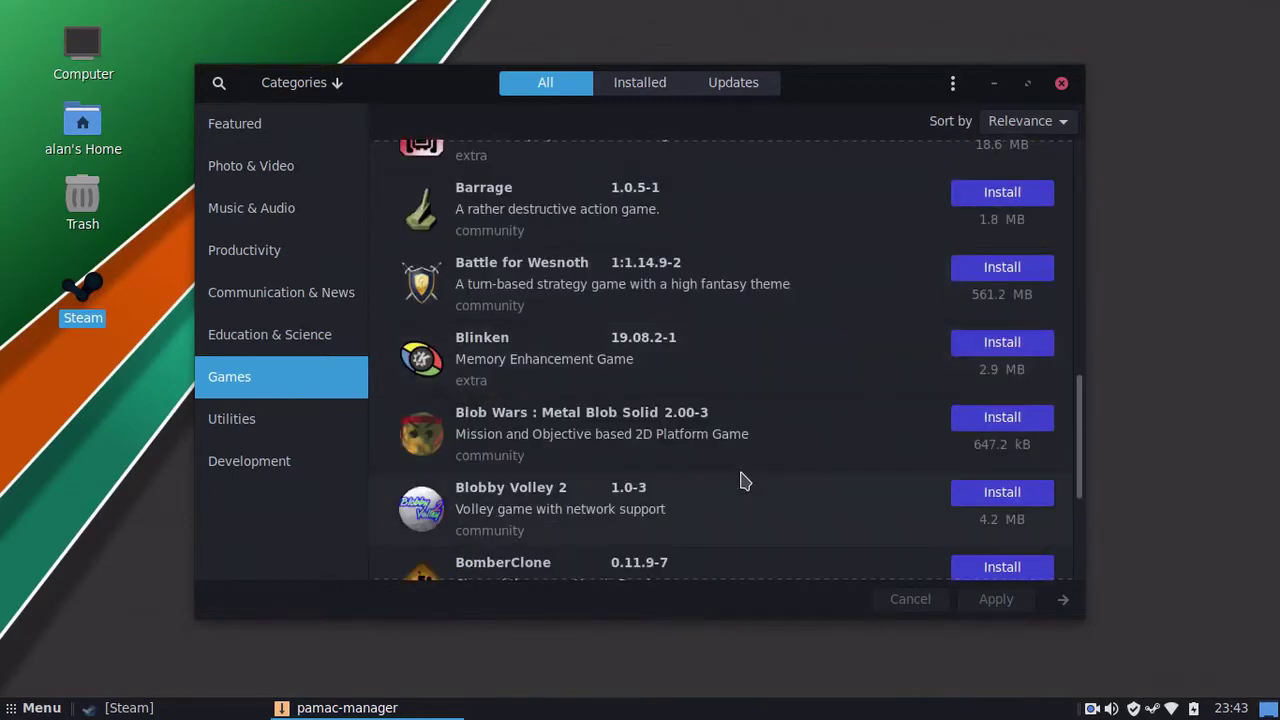
scroll(741, 481, "down", 4)
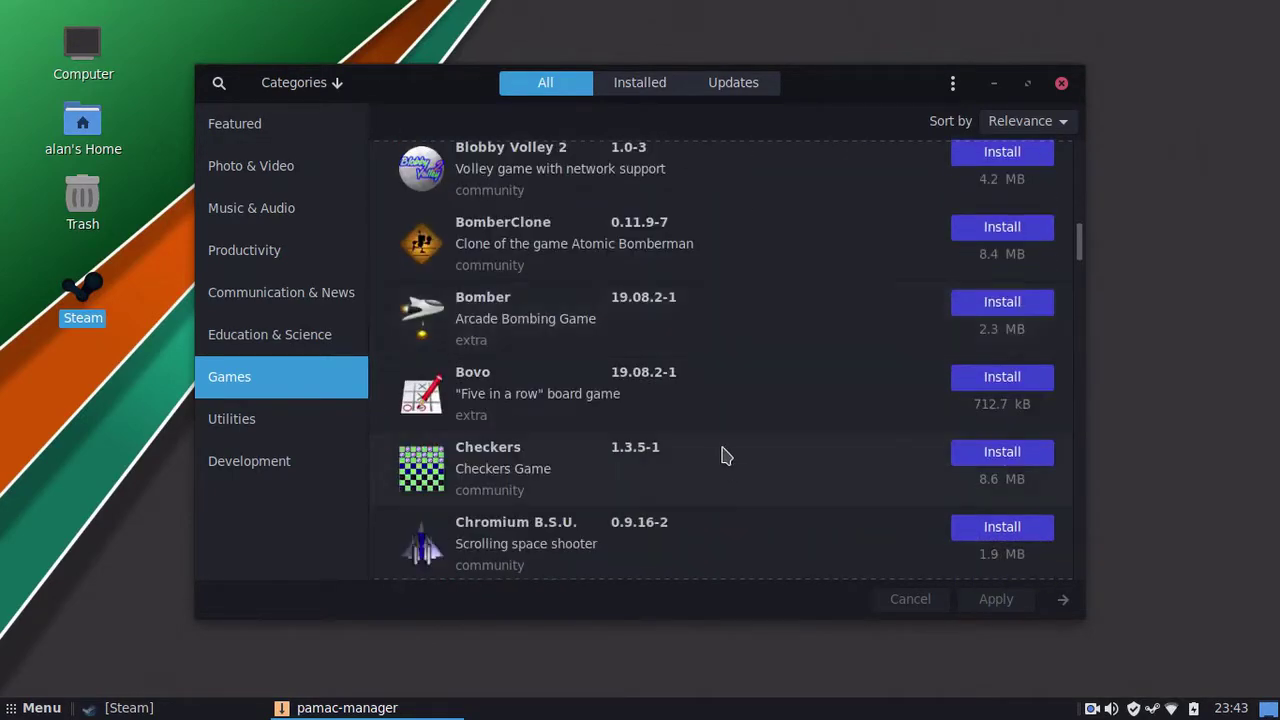
scroll(723, 455, "down", 3)
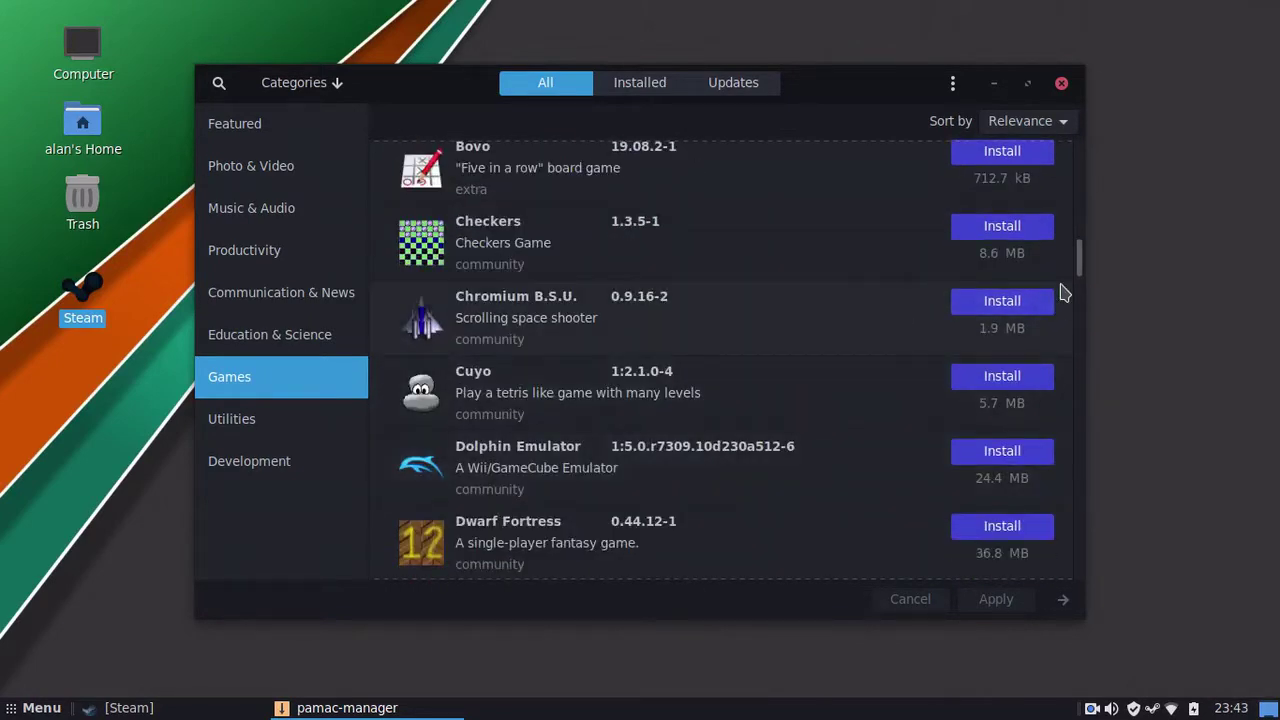
left_click(1010, 316)
scroll(883, 429, "down", 7)
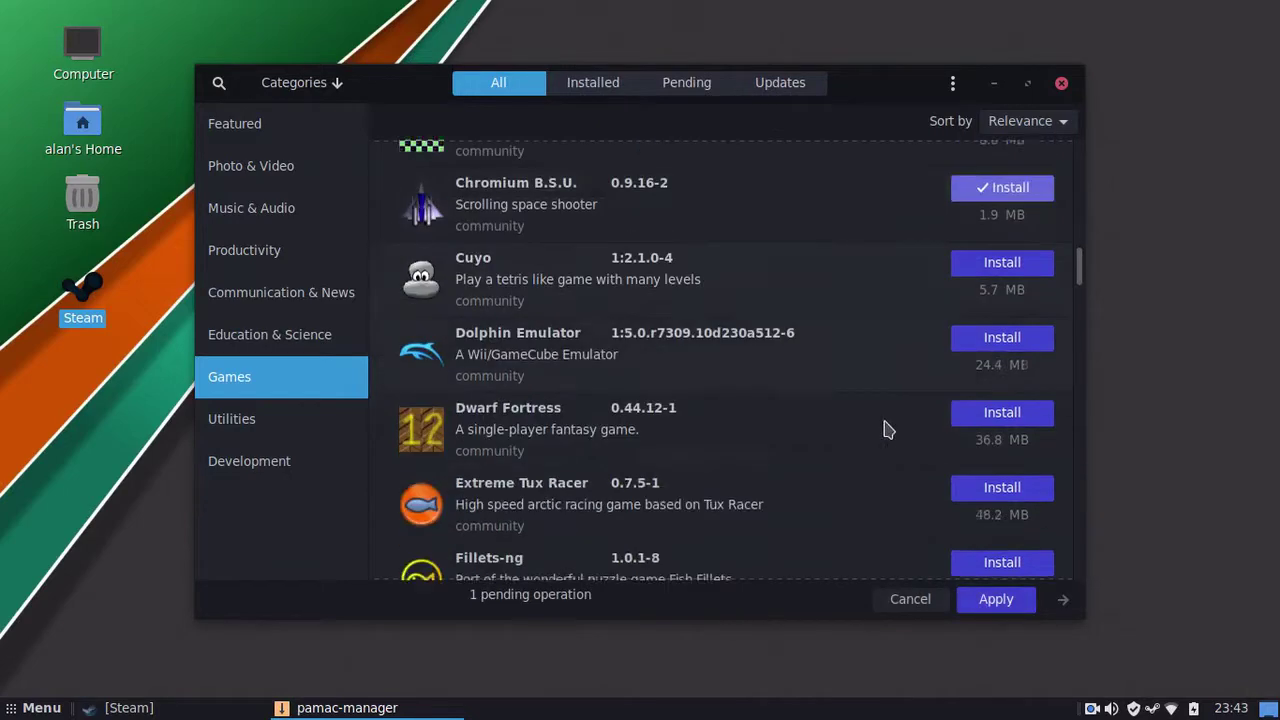
scroll(884, 405, "down", 3)
scroll(885, 405, "down", 4)
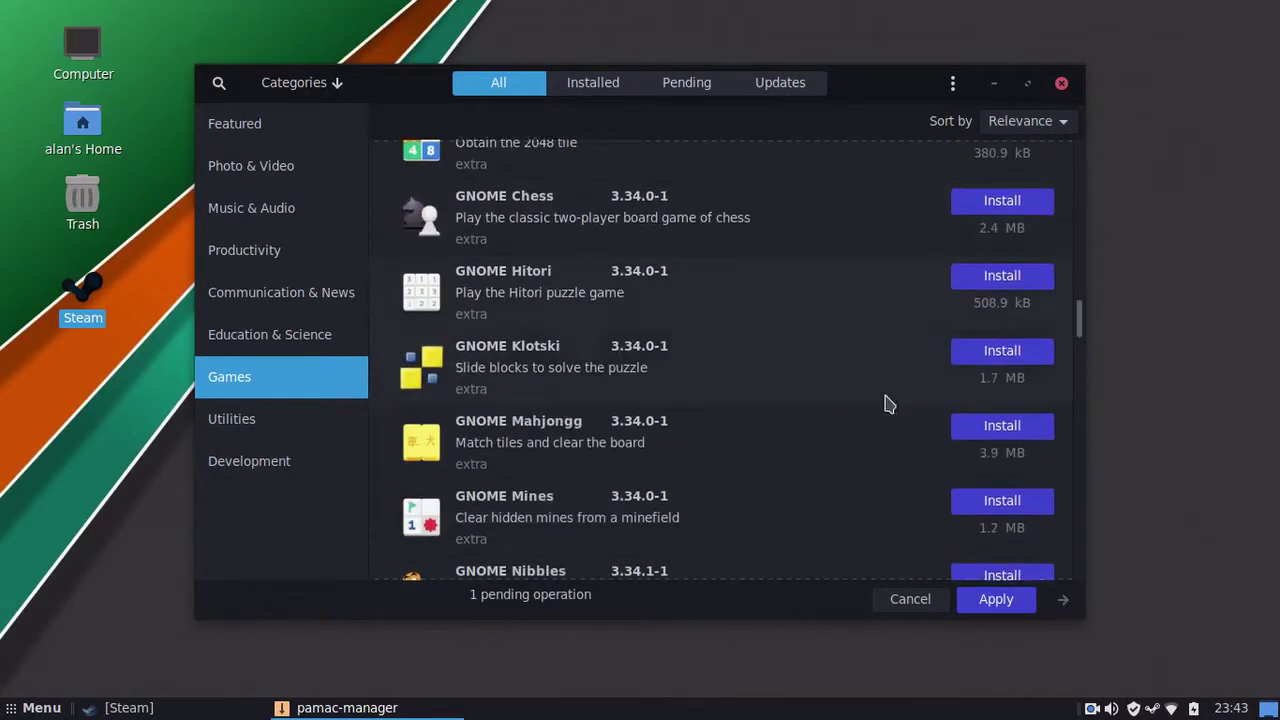
left_click(1020, 414)
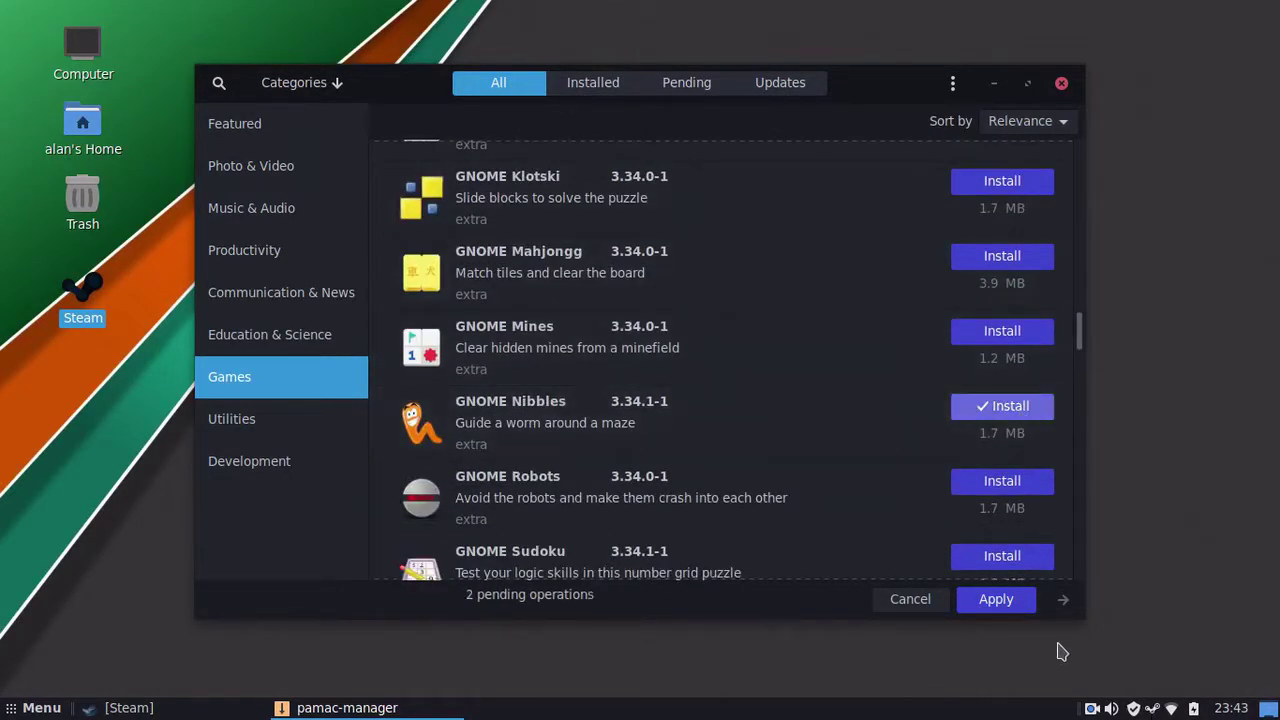
- Apply the pending game installations, authenticate with the account password, dismiss the warning and accept the transaction summary
left_click(998, 604)
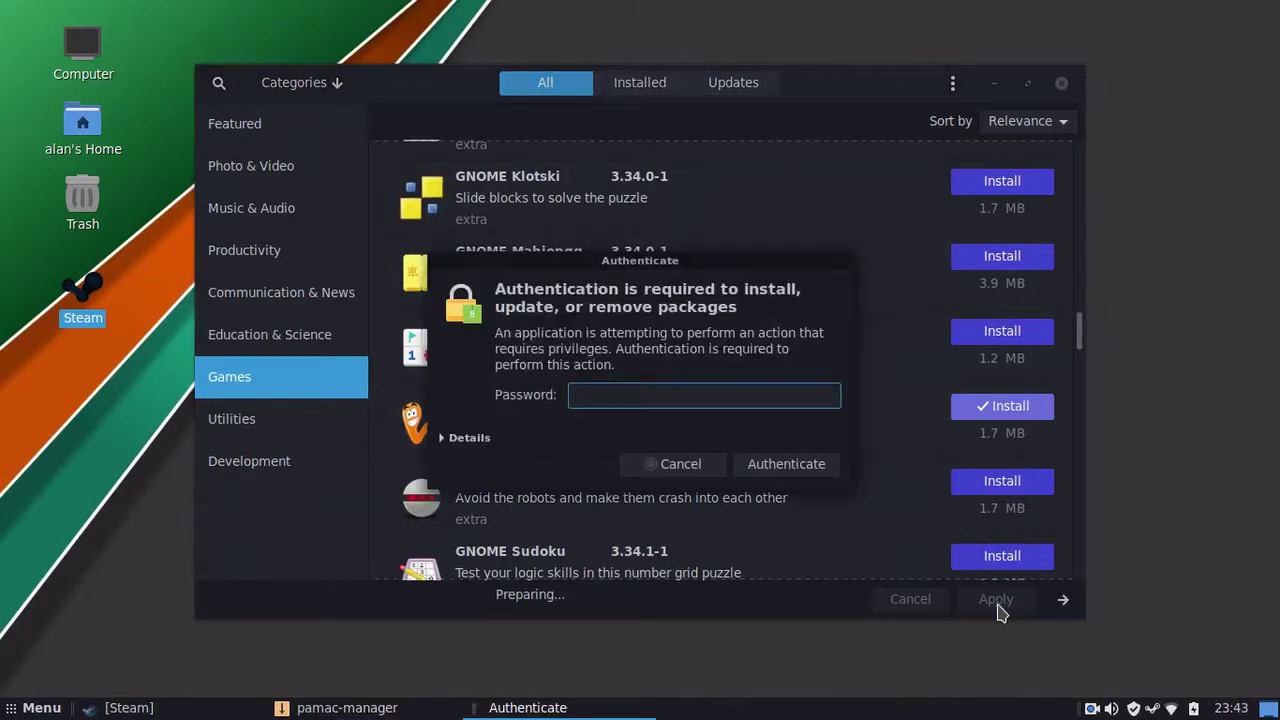
type("**************")
key("Return")
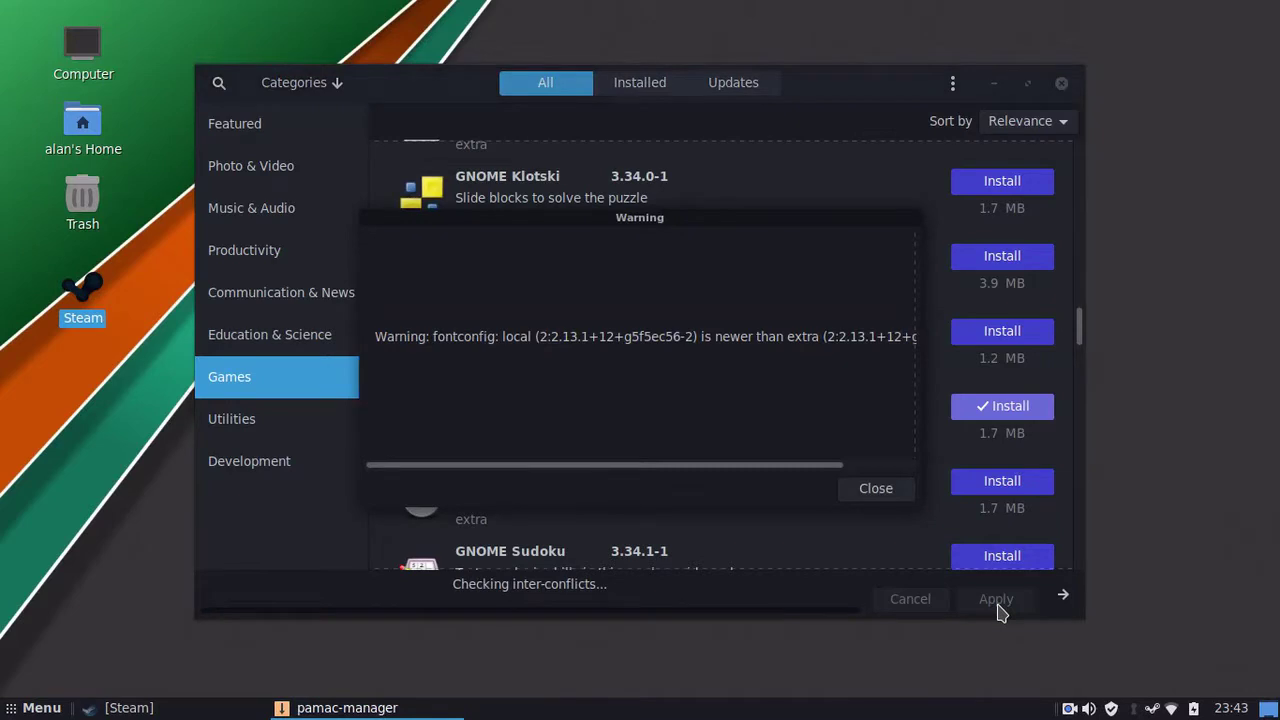
left_click(905, 490)
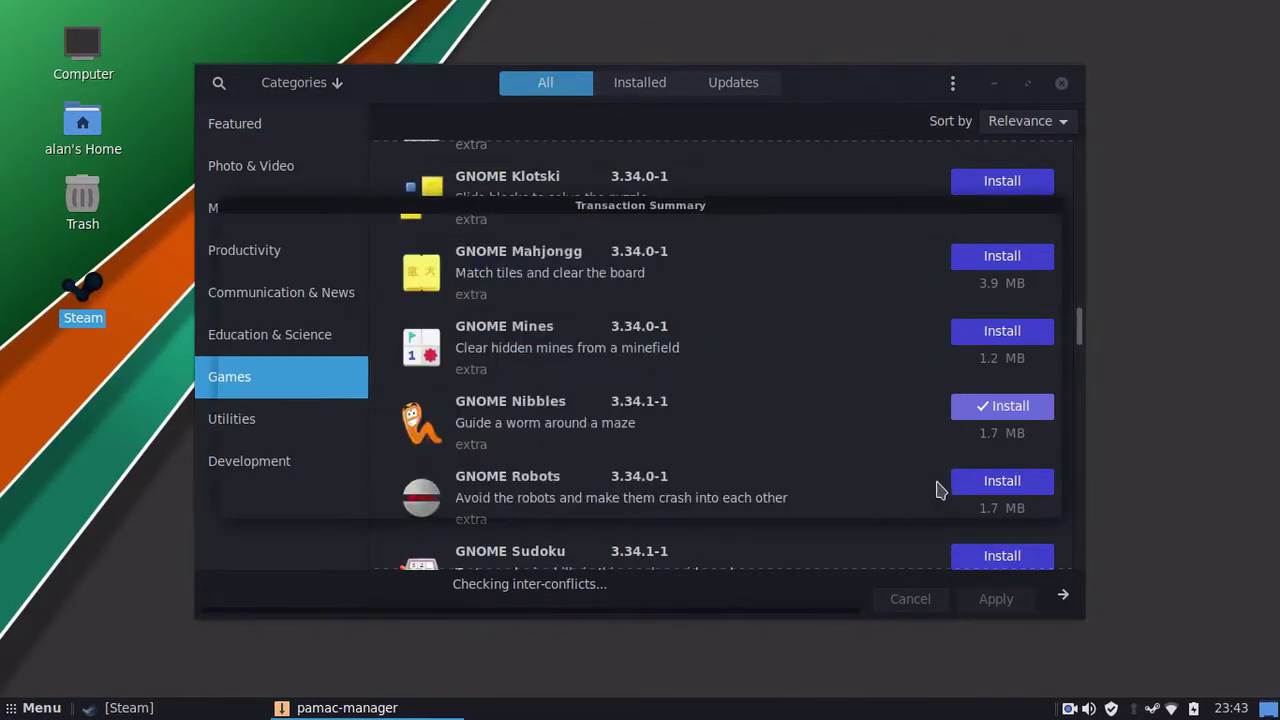
left_click(995, 502)
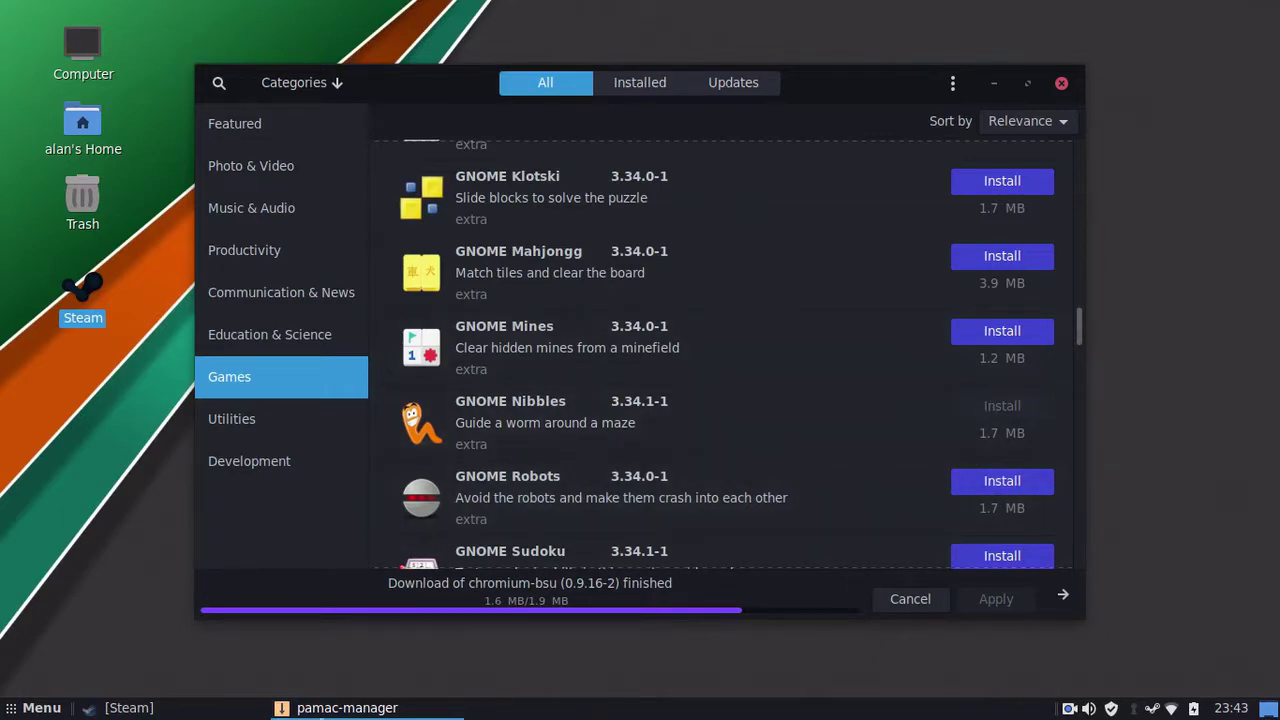
- Switch to the Steam library and launch The Legend of Heroes: Trails in the Sky with its standard play option
left_click(125, 707)
scroll(650, 470, "down", 3)
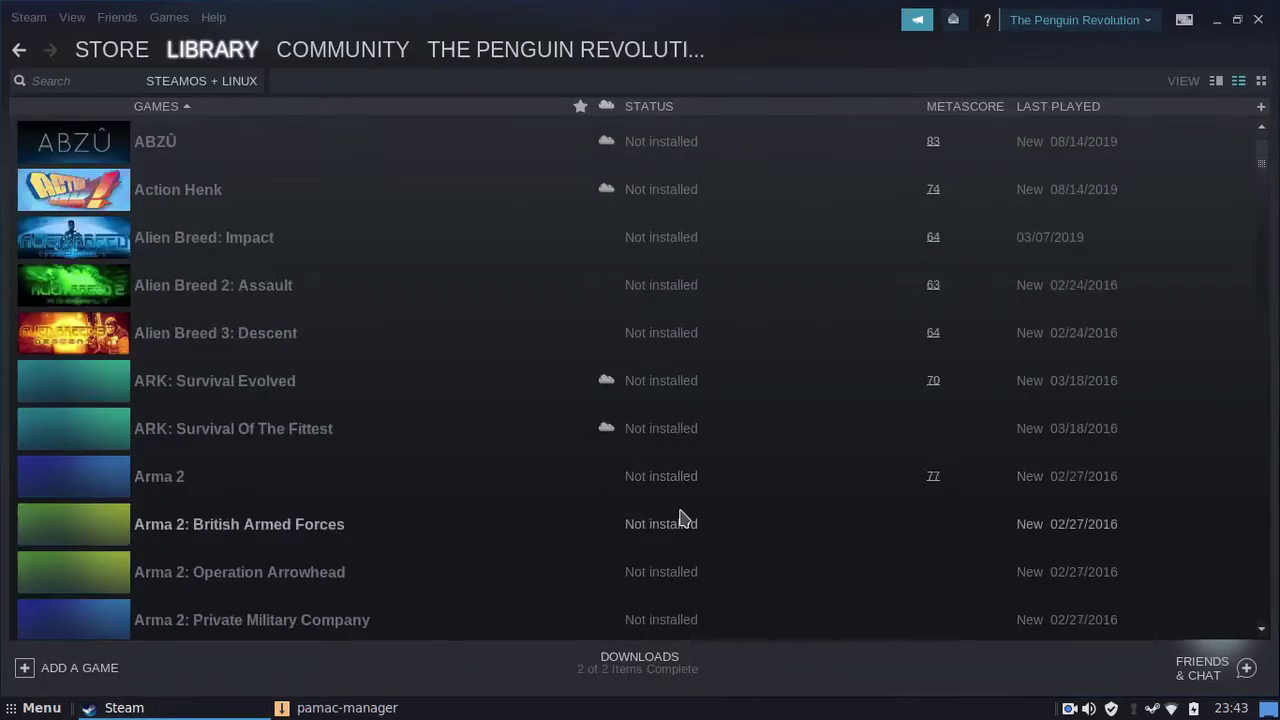
scroll(666, 497, "up", 3)
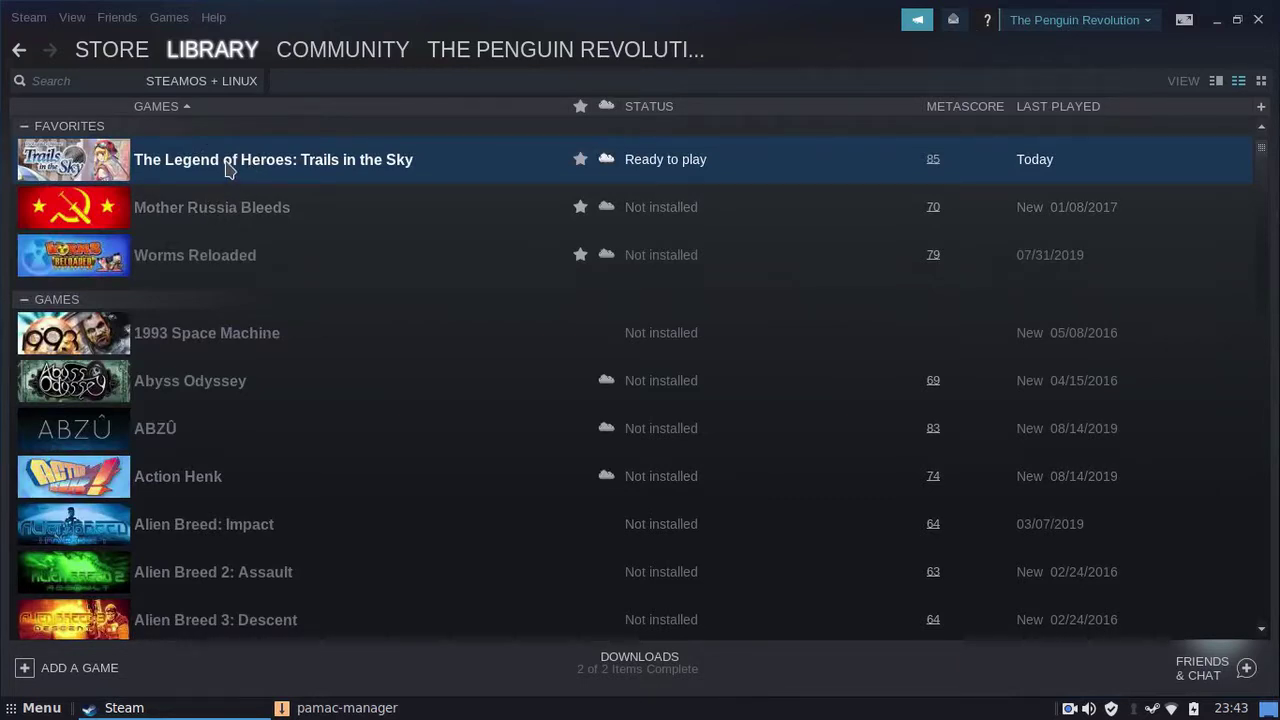
double_click(379, 170)
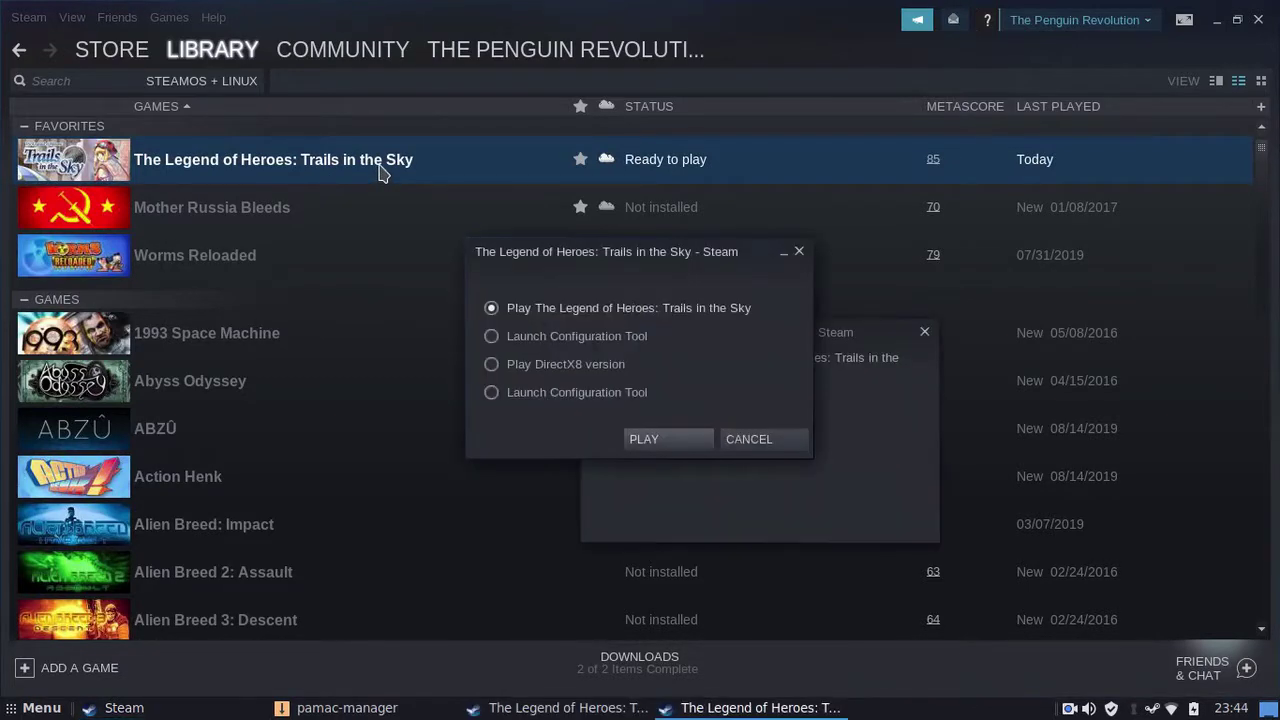
left_click(684, 444)
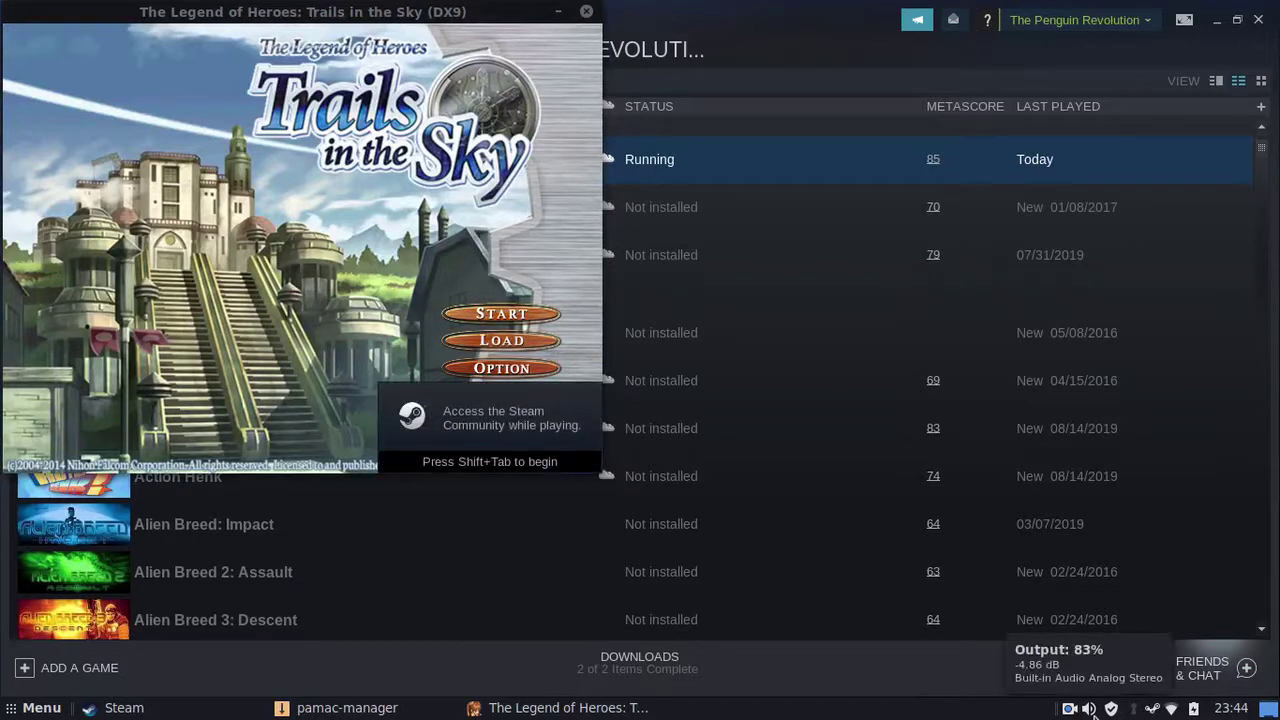
- Start a new game in Trails in the Sky to view the difficulty options, and close the game
left_click(500, 315)
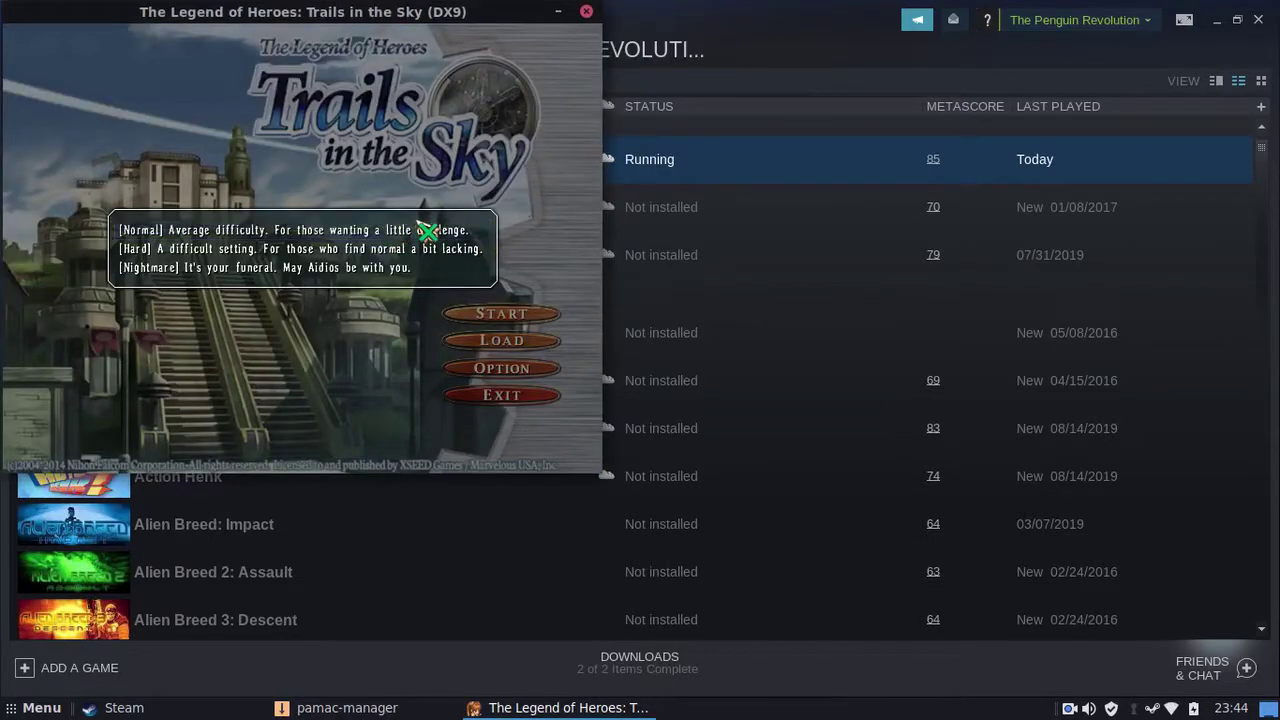
mouse_move(630, 40)
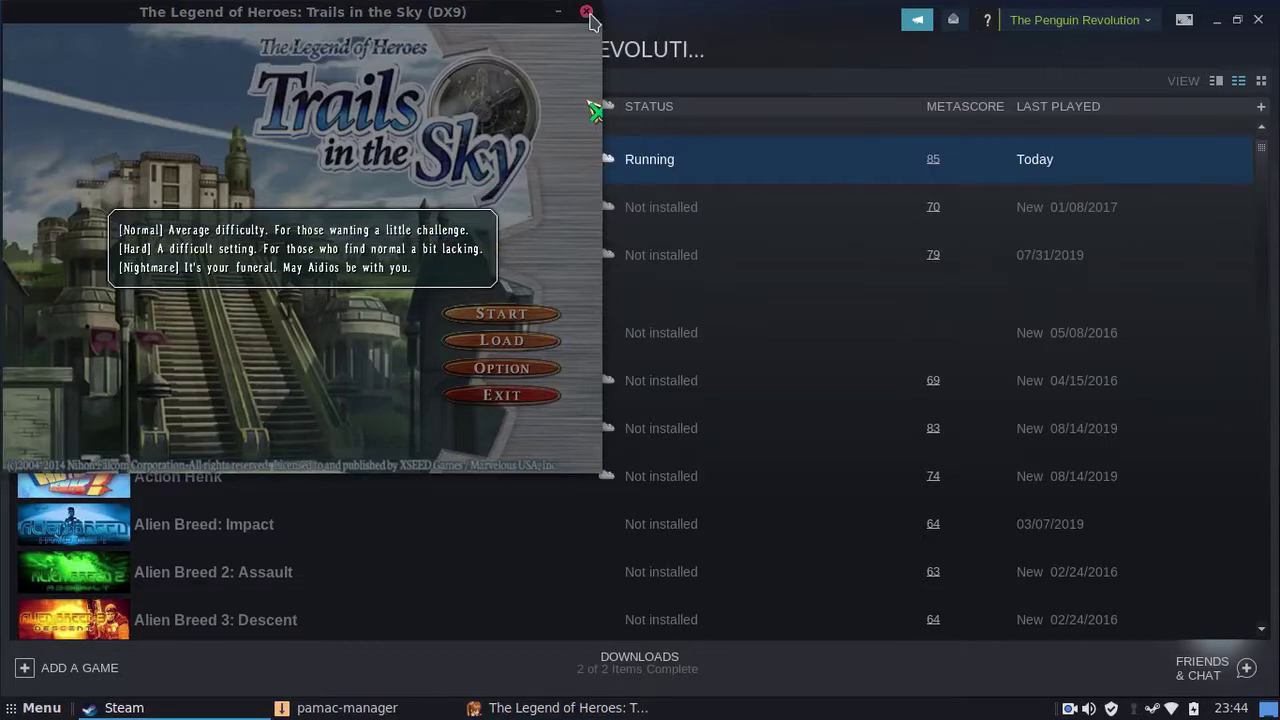
left_click(586, 13)
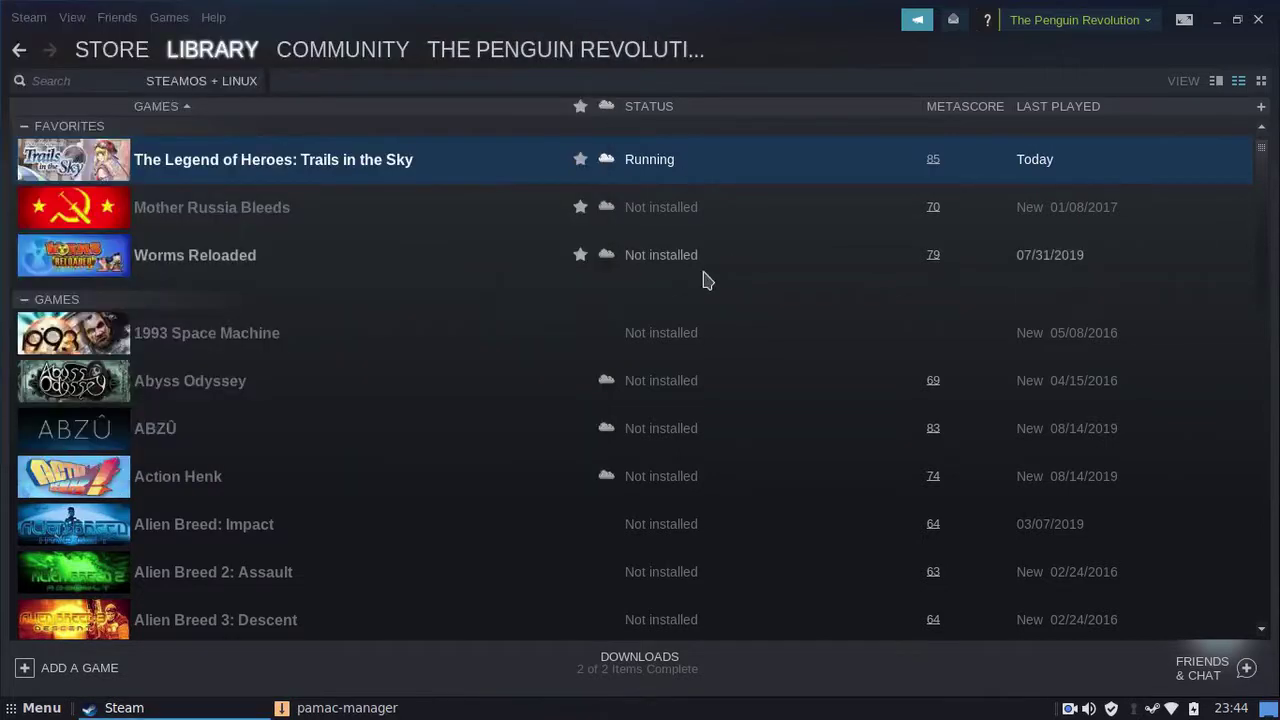
- Launch the DX9 configuration tool for The Legend of Heroes: Trails in the Sky from the Steam library
right_click(398, 162)
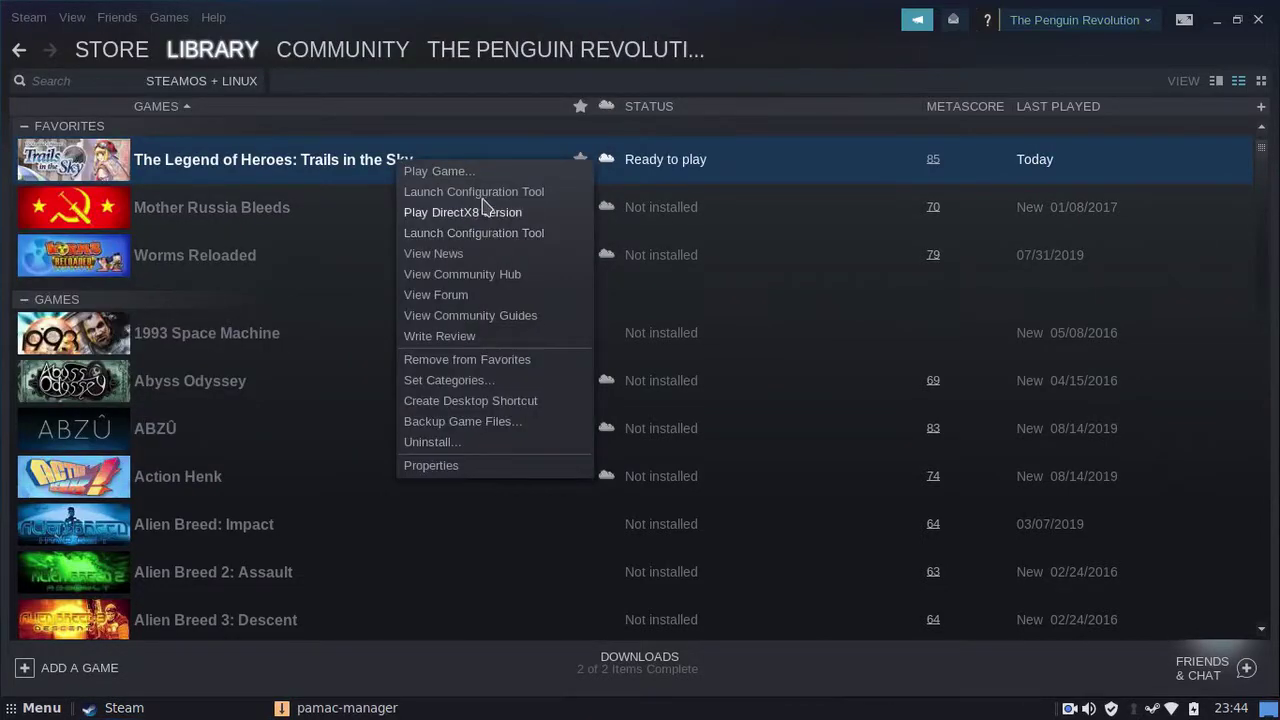
left_click(487, 212)
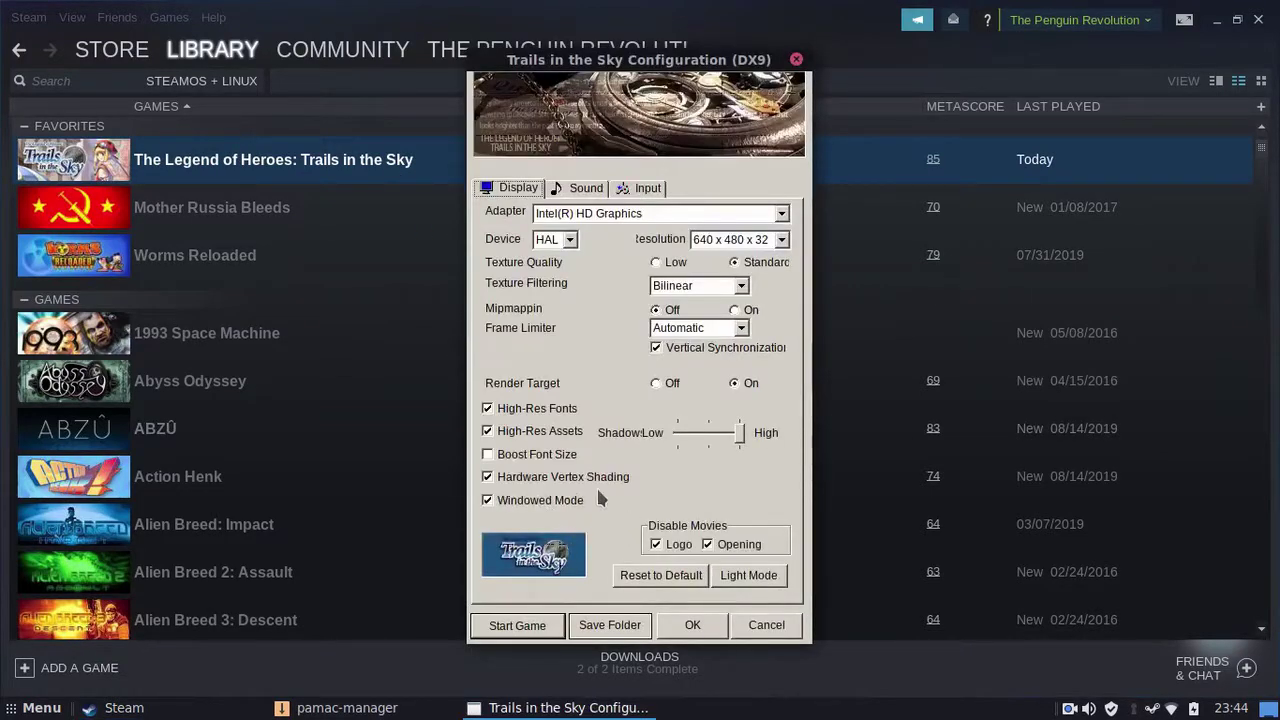
- Turn off Windowed Mode in the Trails in the Sky DX9 configuration and accept the settings
left_click(514, 499)
left_click(693, 624)
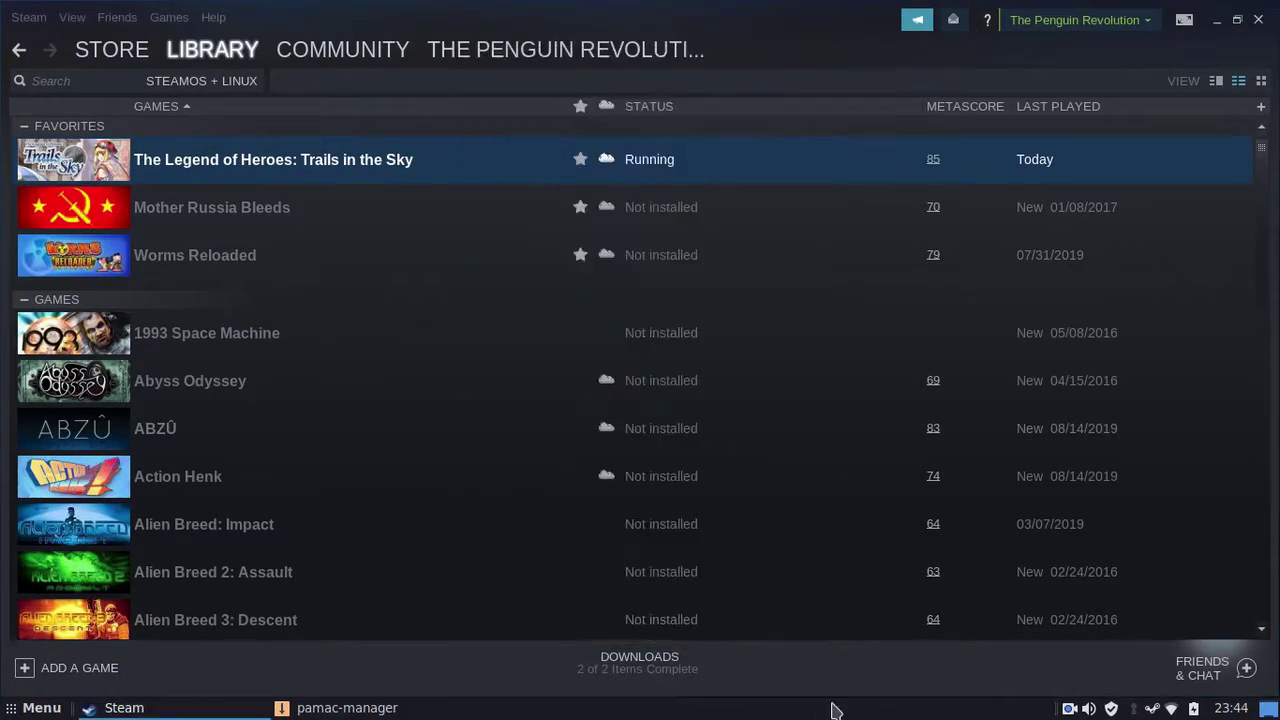
- Find Worms near the end of the Steam library and launch it, continuing through the Steam Play compatibility notice
scroll(489, 206, "down", 15)
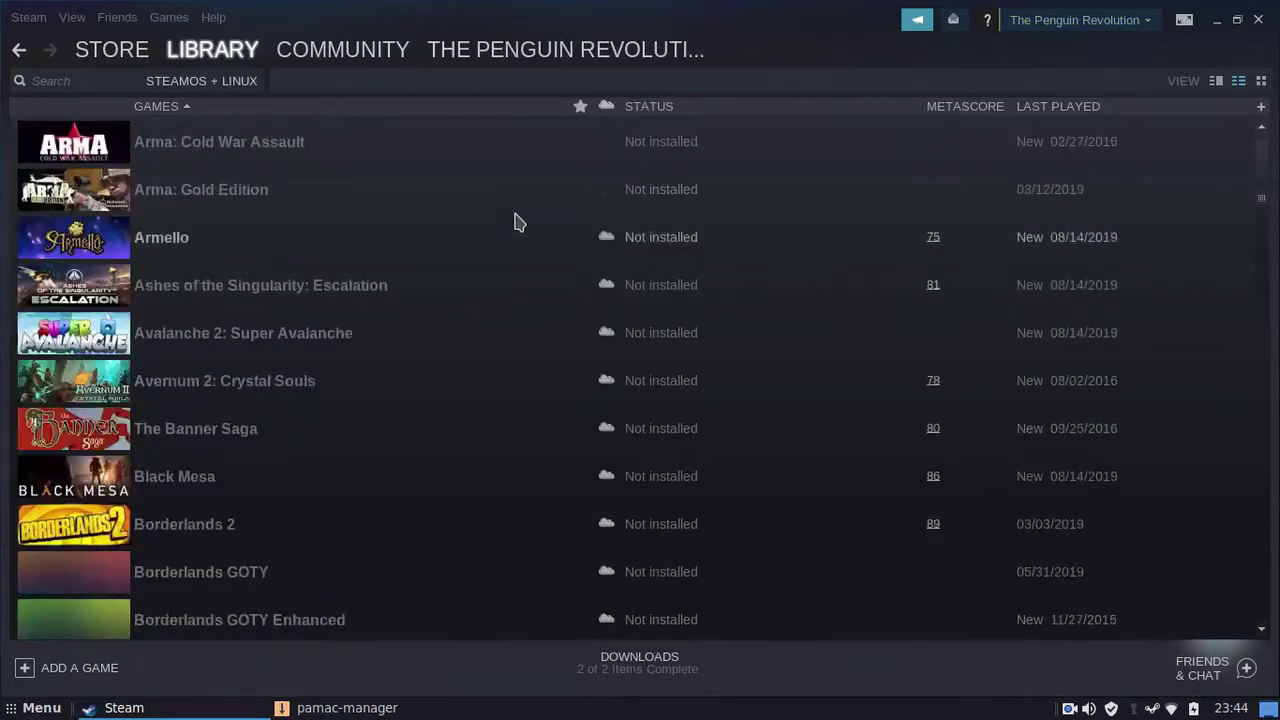
left_click(1254, 247)
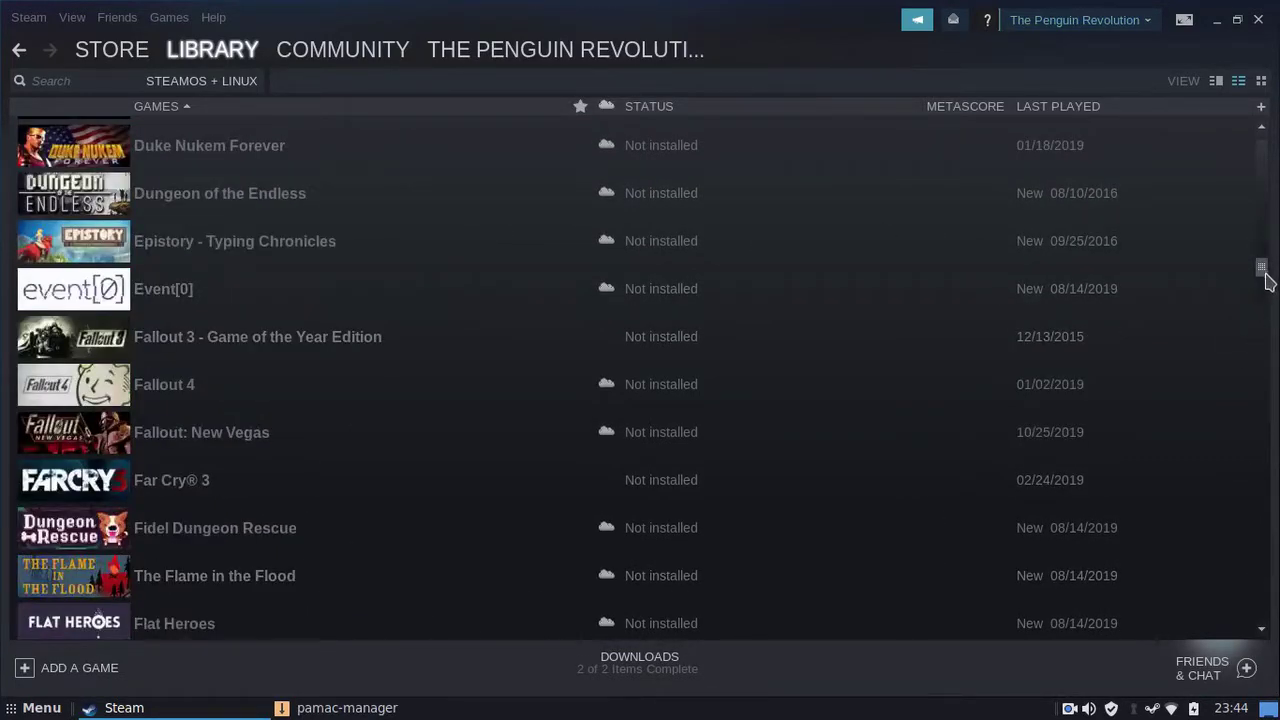
left_click_drag(1264, 270, 1262, 605)
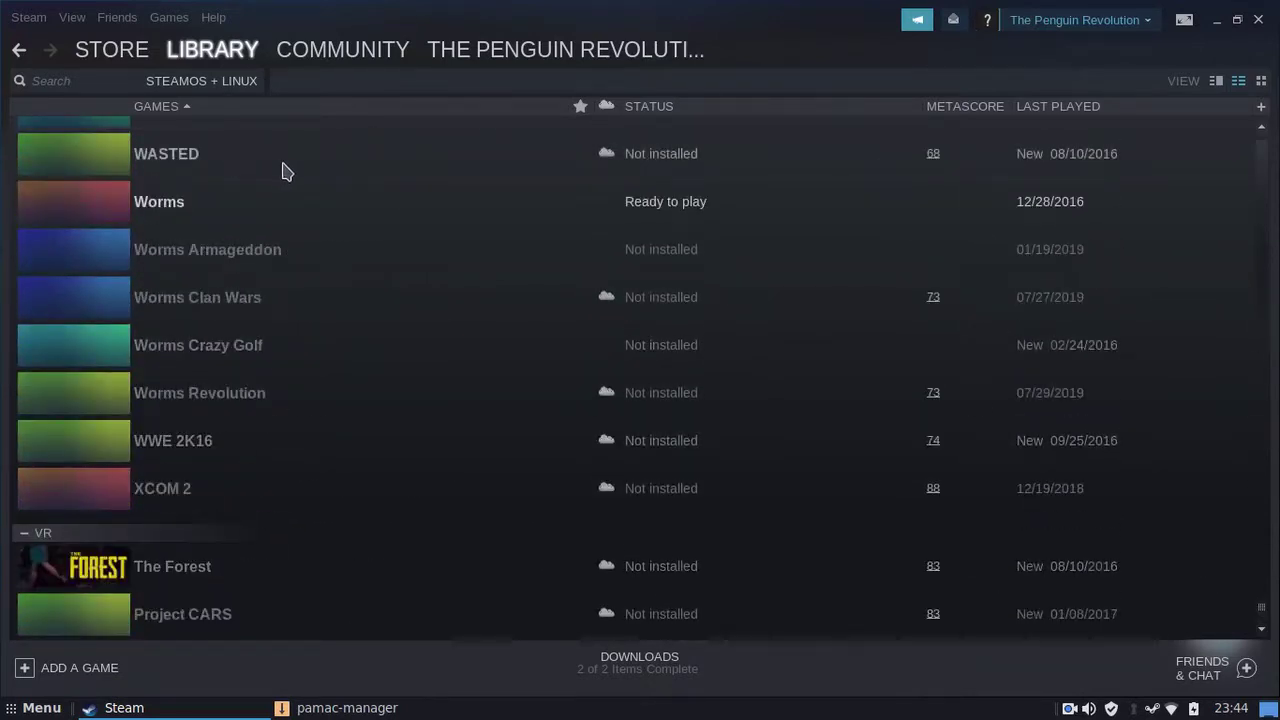
left_click(155, 212)
double_click(155, 212)
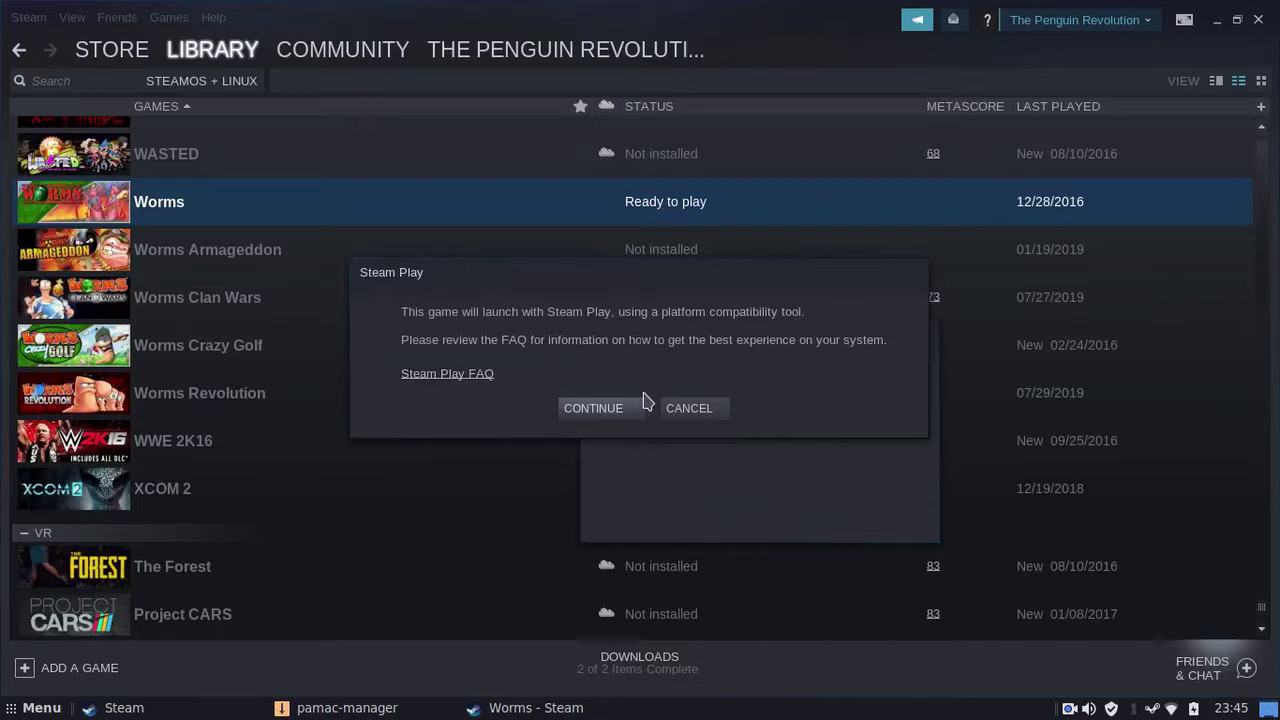
left_click(594, 409)
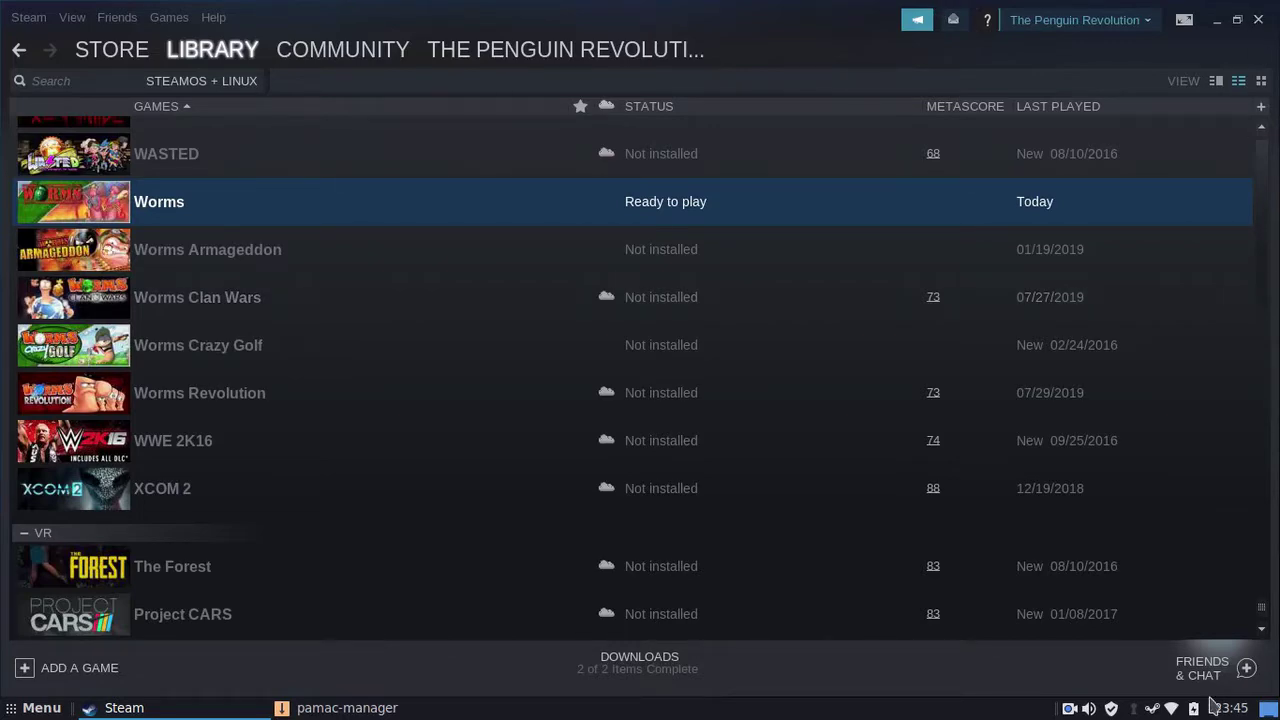
- Close the Steam window, launch Lutris from the installed games, and dismiss its donation message so it is not displayed again
left_click(1257, 21)
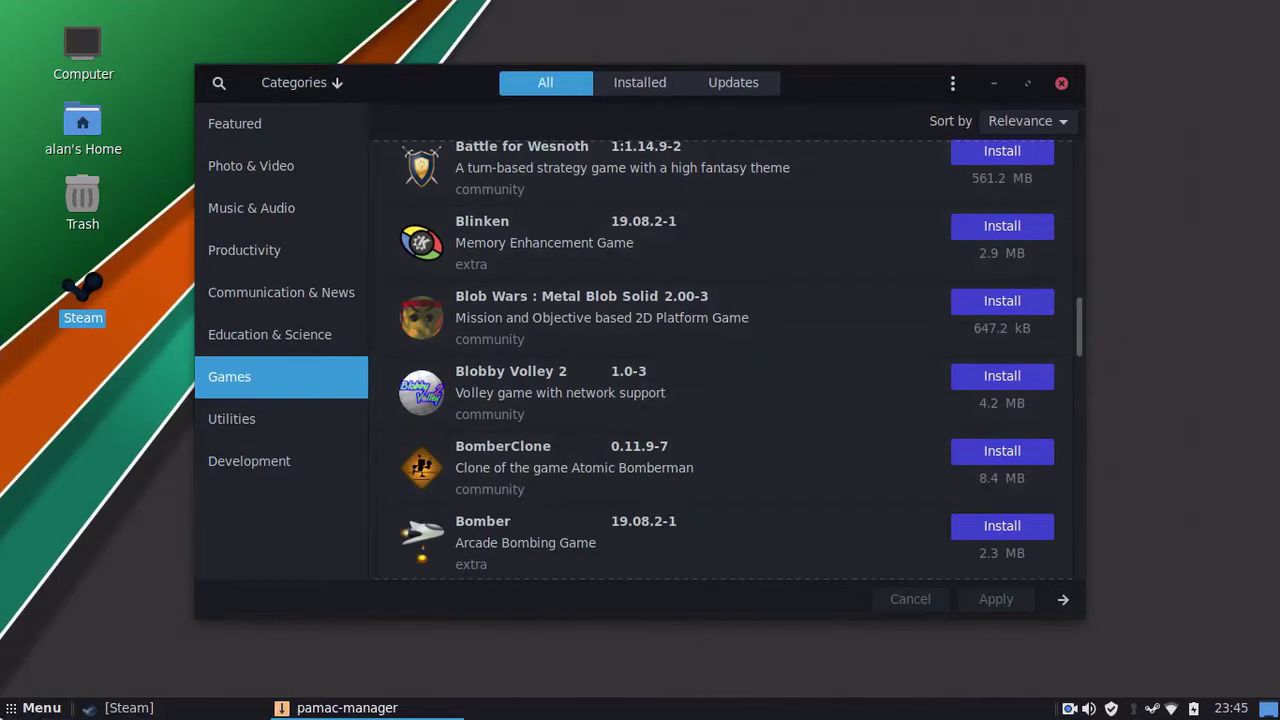
left_click(30, 710)
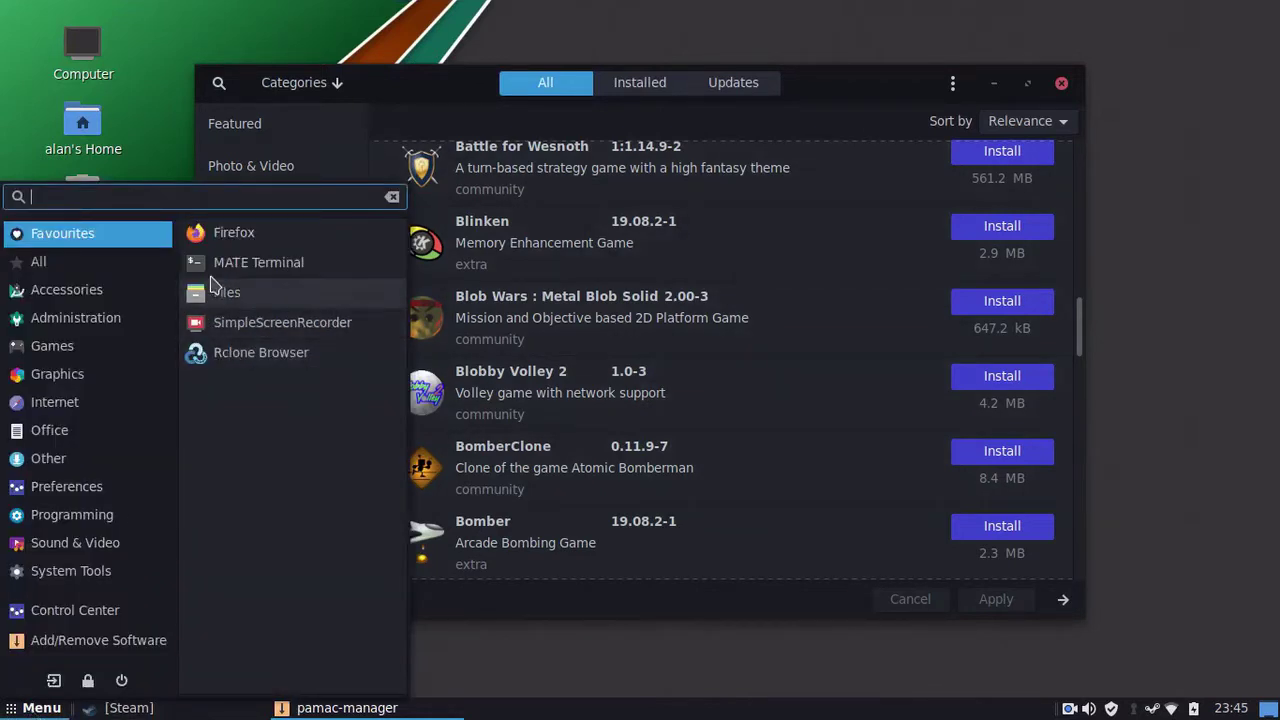
left_click(68, 346)
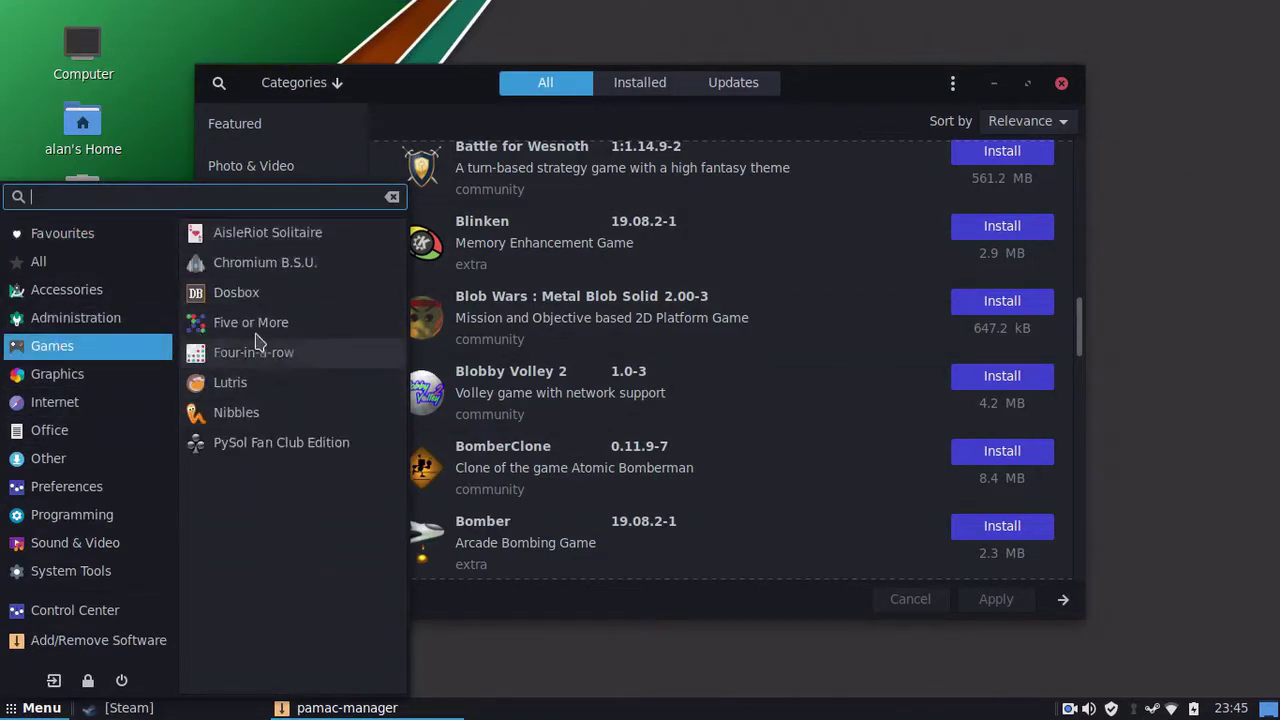
left_click(253, 390)
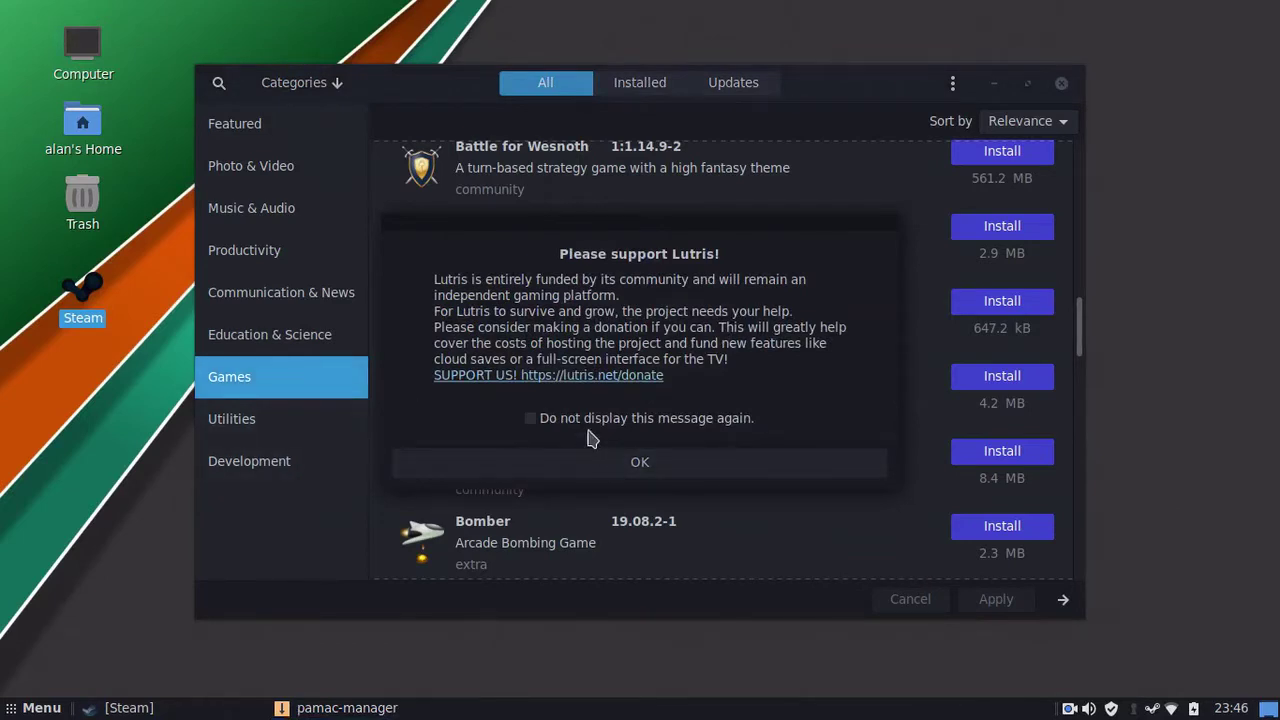
left_click(532, 419)
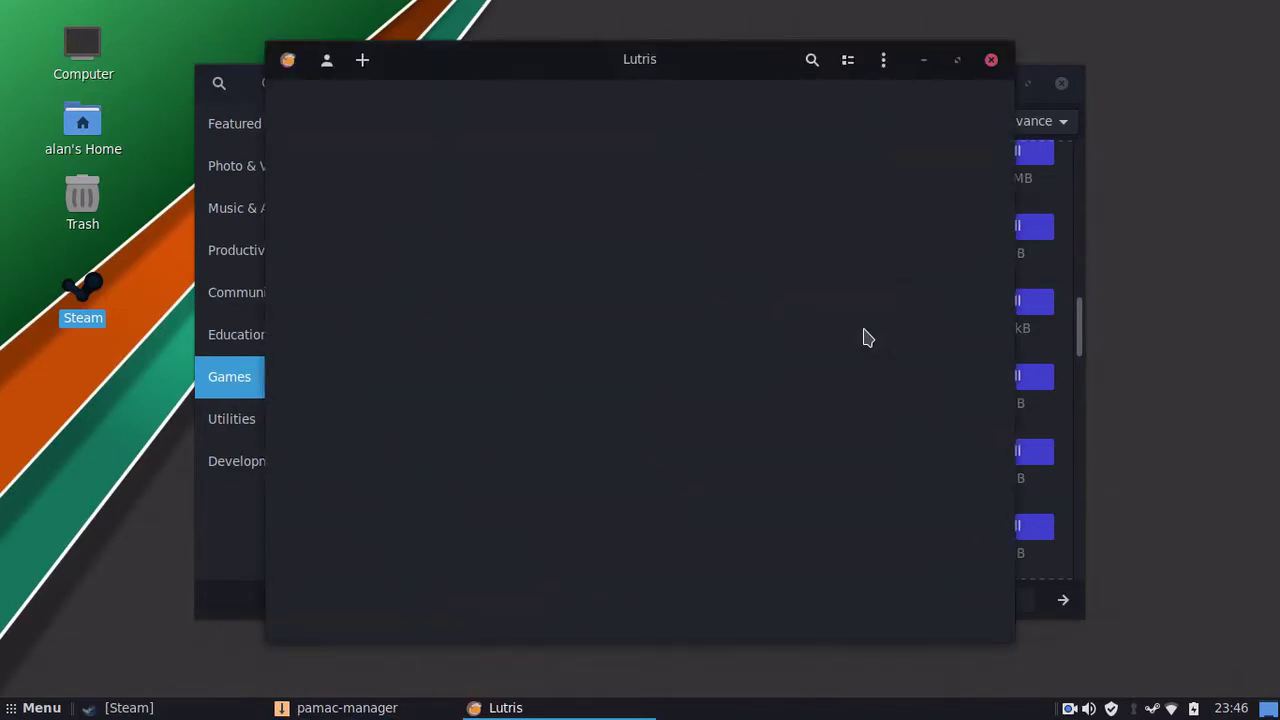
- Import AisleRiot Solitaire, Chromium B.S.U., Five or More, Four-in-a-row, Nibbles and PySol Fan Club Edition into Lutris from the desktop games, and close the import window
left_click(366, 61)
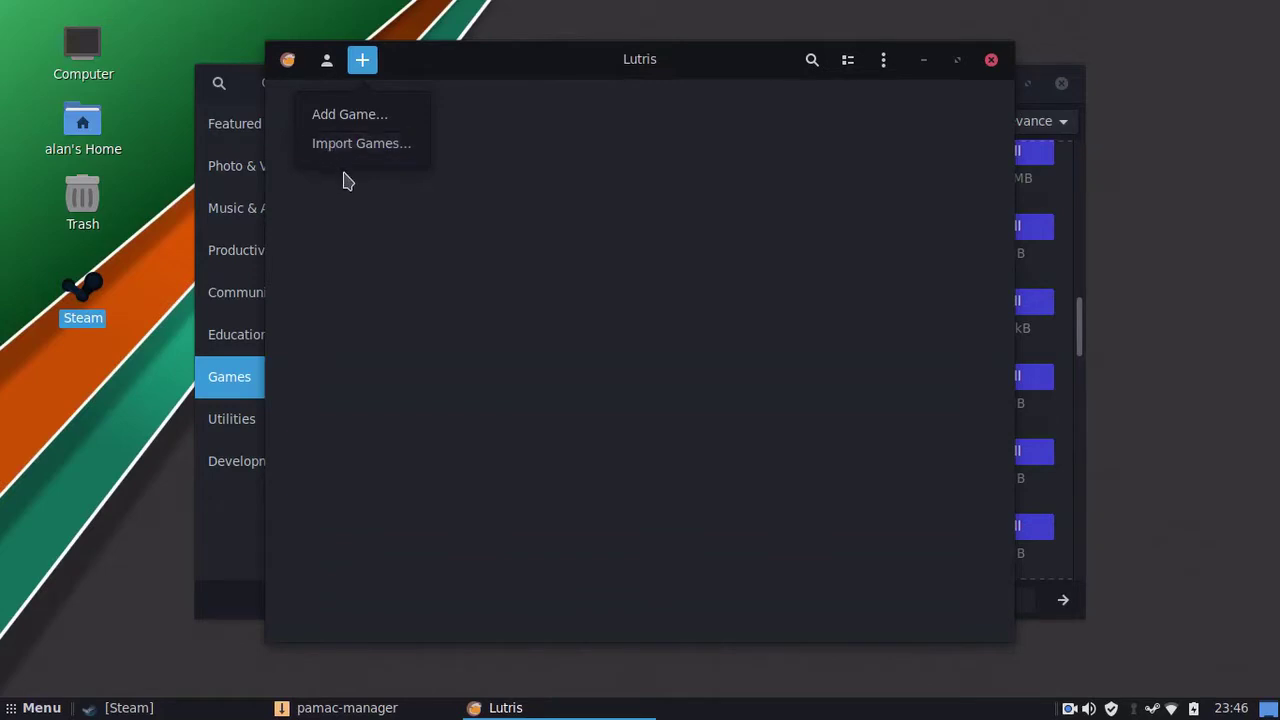
left_click(363, 152)
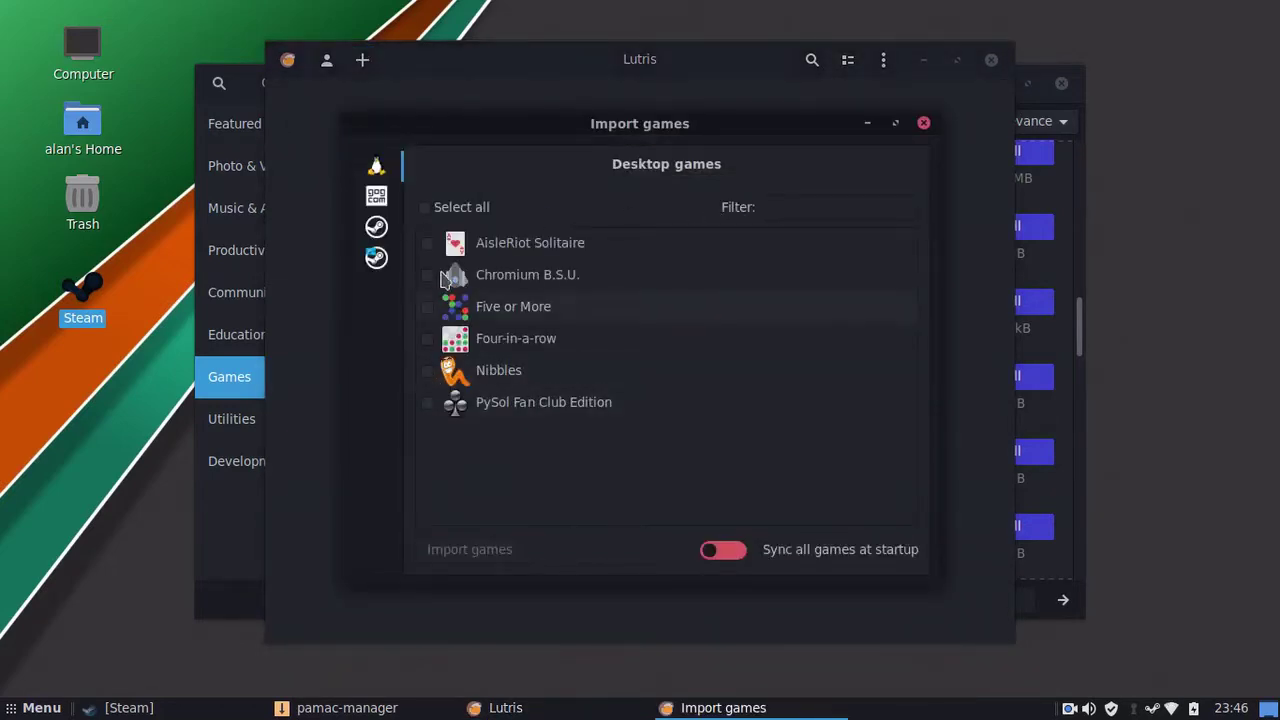
left_click(428, 245)
left_click(427, 276)
left_click(427, 307)
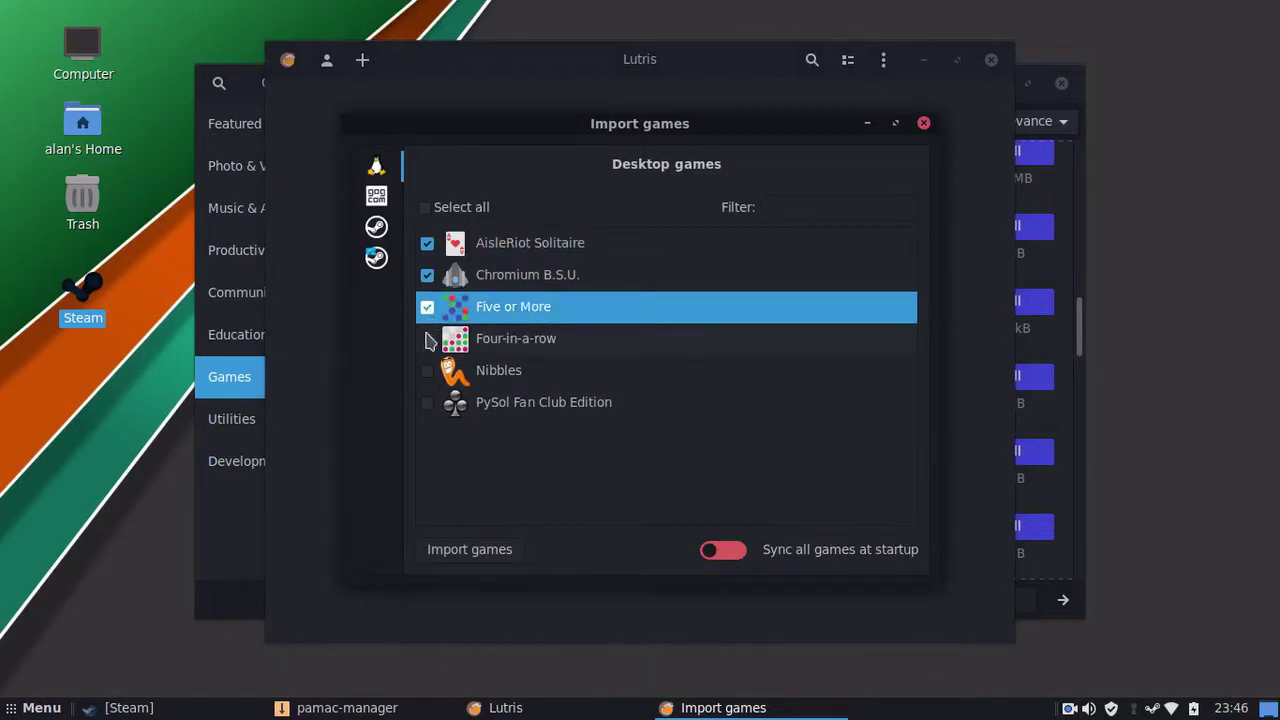
left_click(428, 339)
left_click(428, 371)
left_click(428, 403)
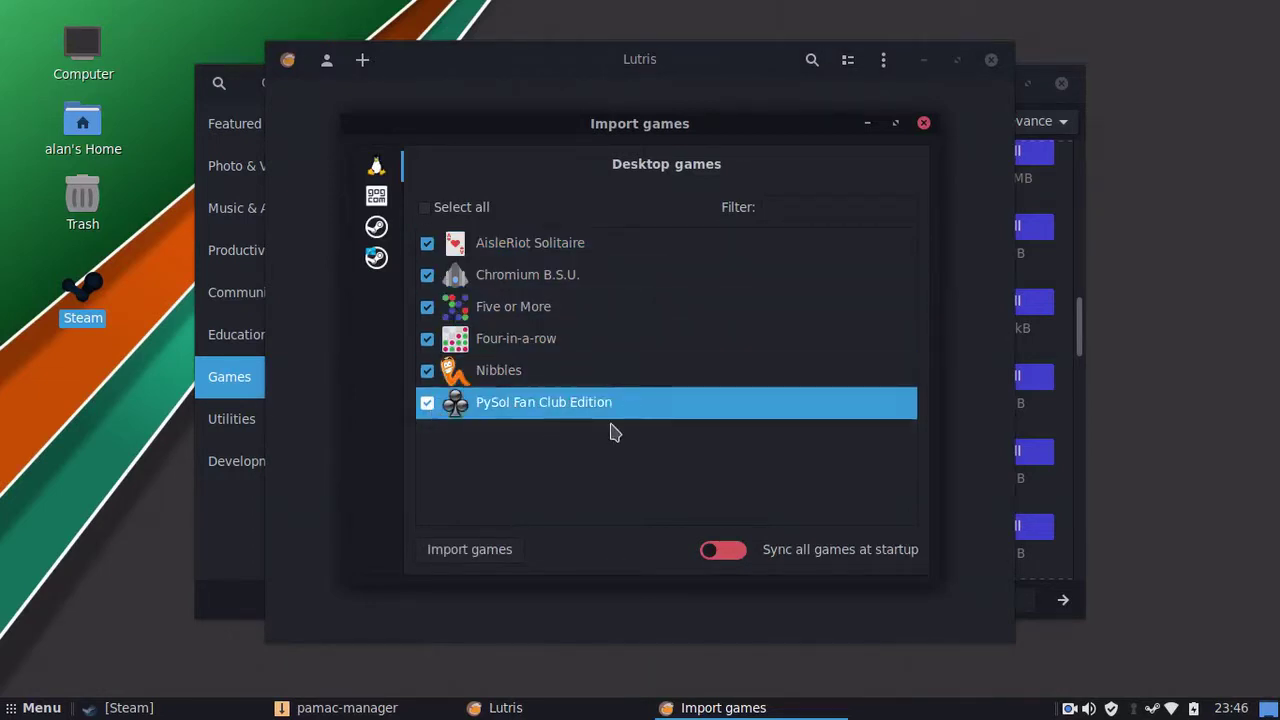
left_click(427, 408)
left_click(427, 408)
left_click(472, 553)
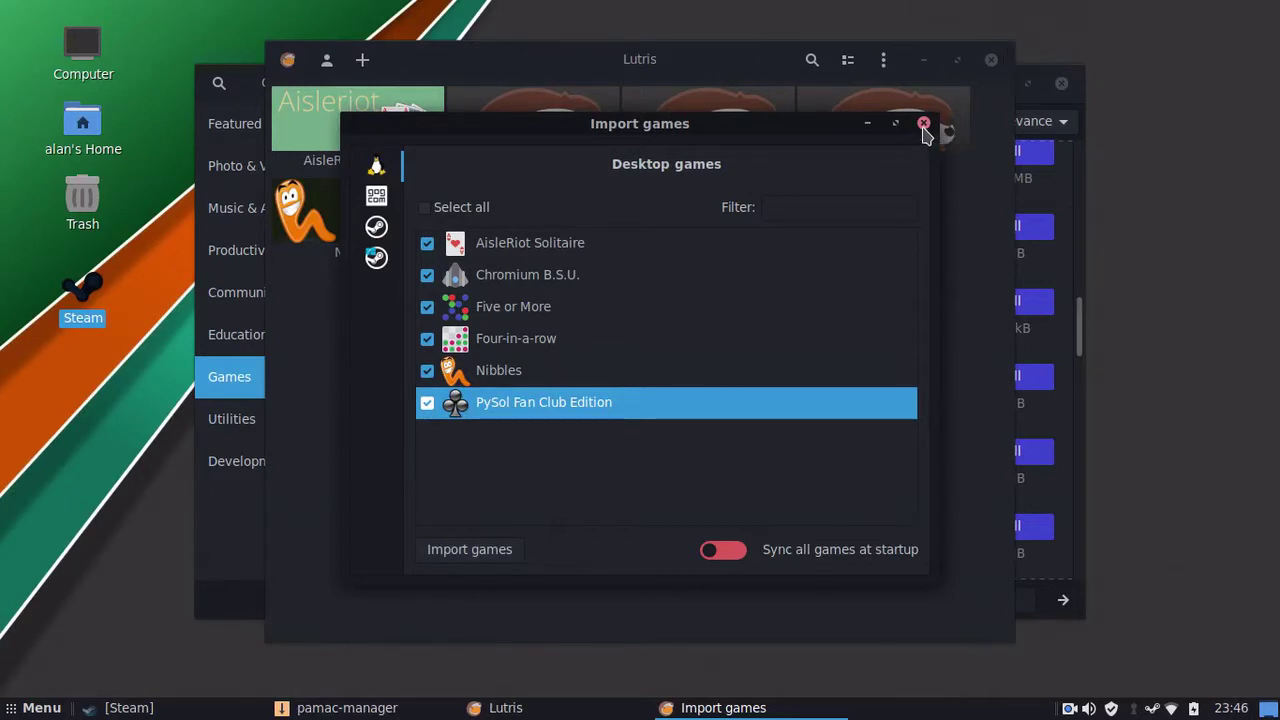
left_click(924, 125)
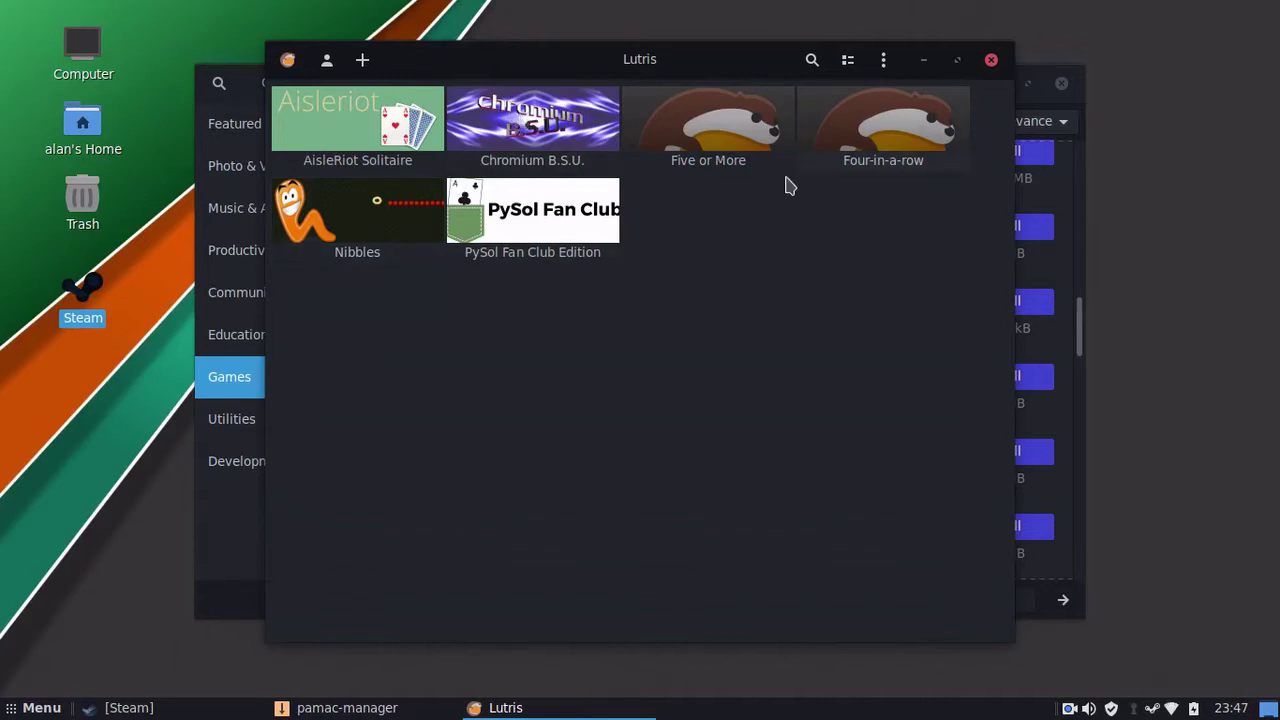
- Launch Nibbles from the Lutris library and start a game with 1 human player and 3 computer players
left_click(380, 218)
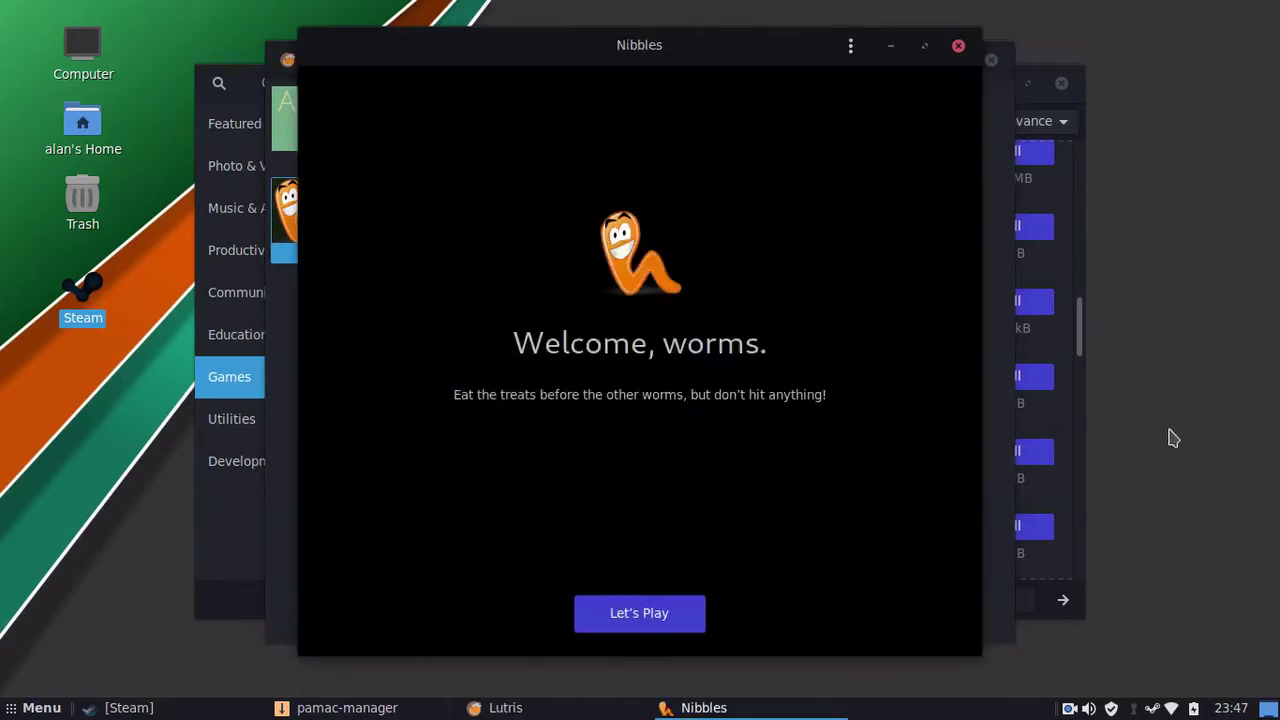
left_click(684, 612)
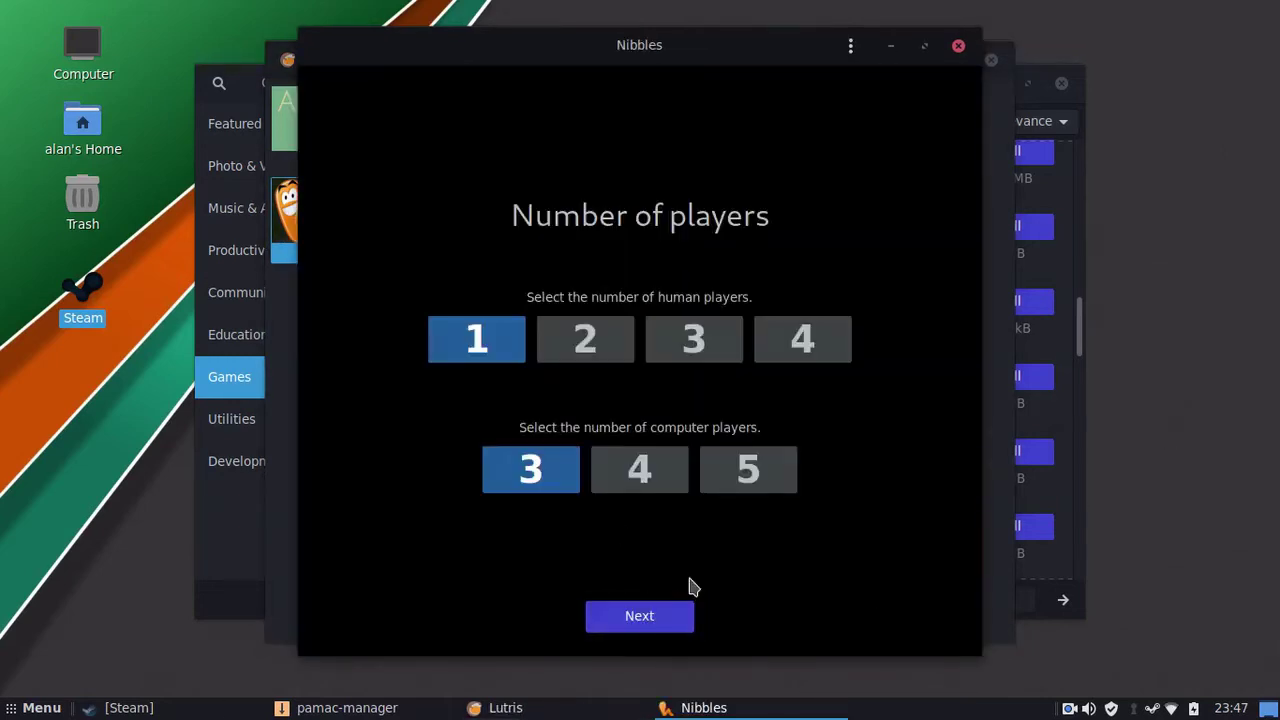
left_click(654, 625)
left_click(658, 627)
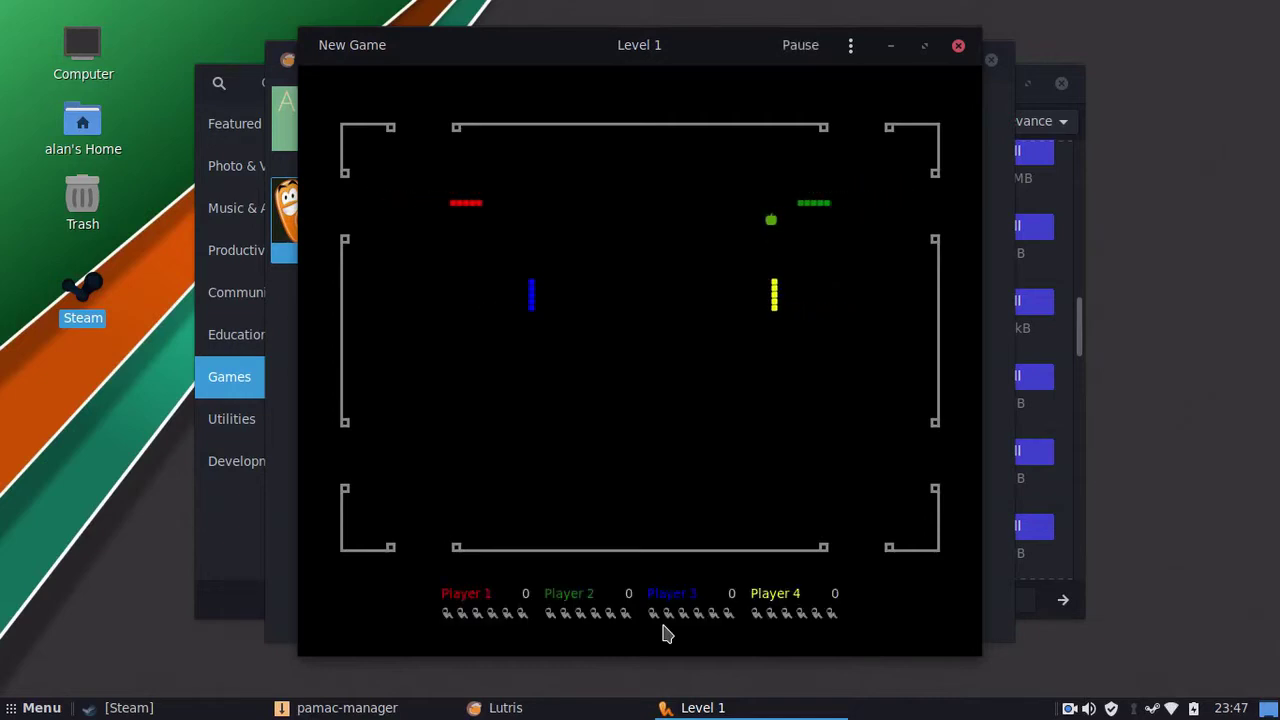
- Steer the red worm around Level 1 of Nibbles for a short test, and close the game
key("Down")
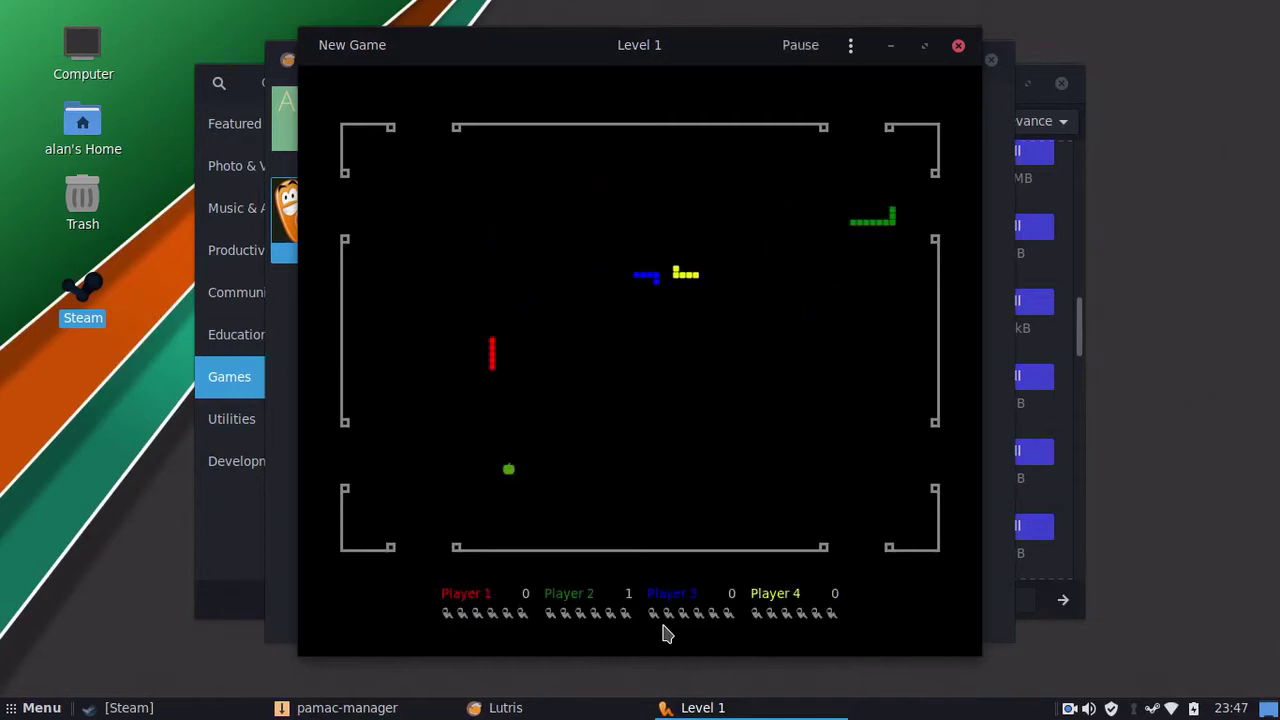
key("Right")
key("Up")
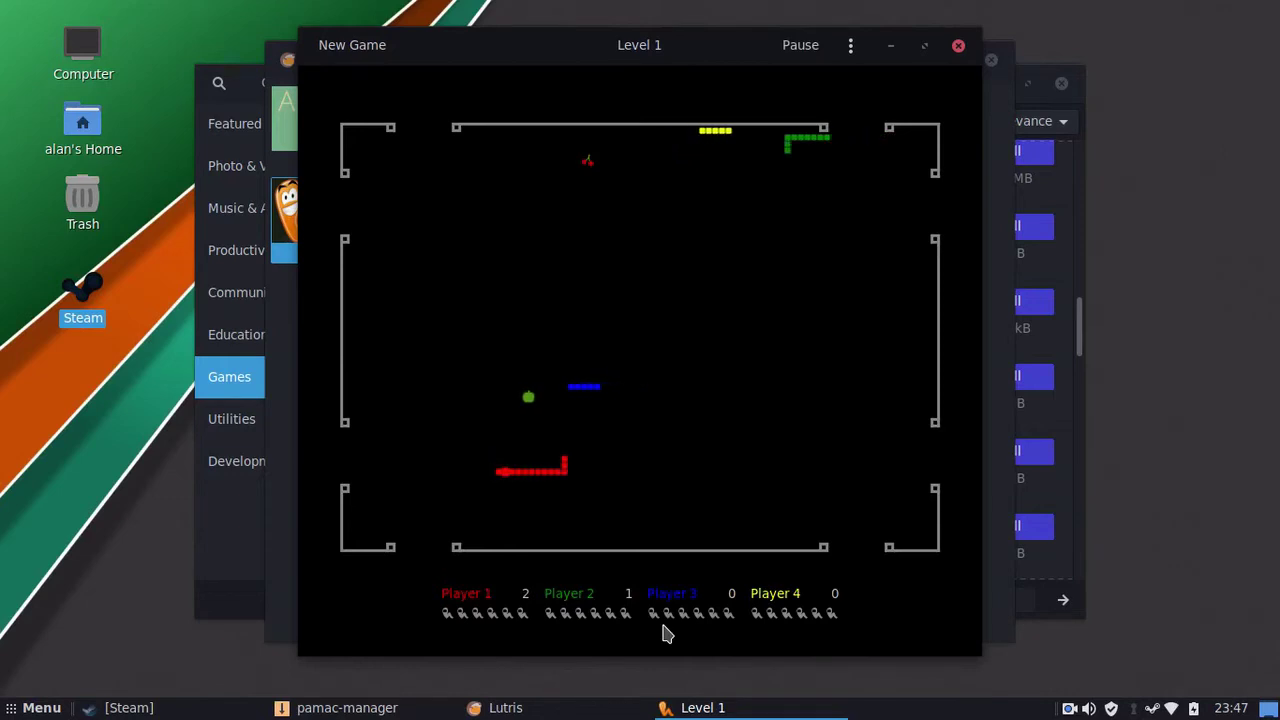
key("Left")
key("Up")
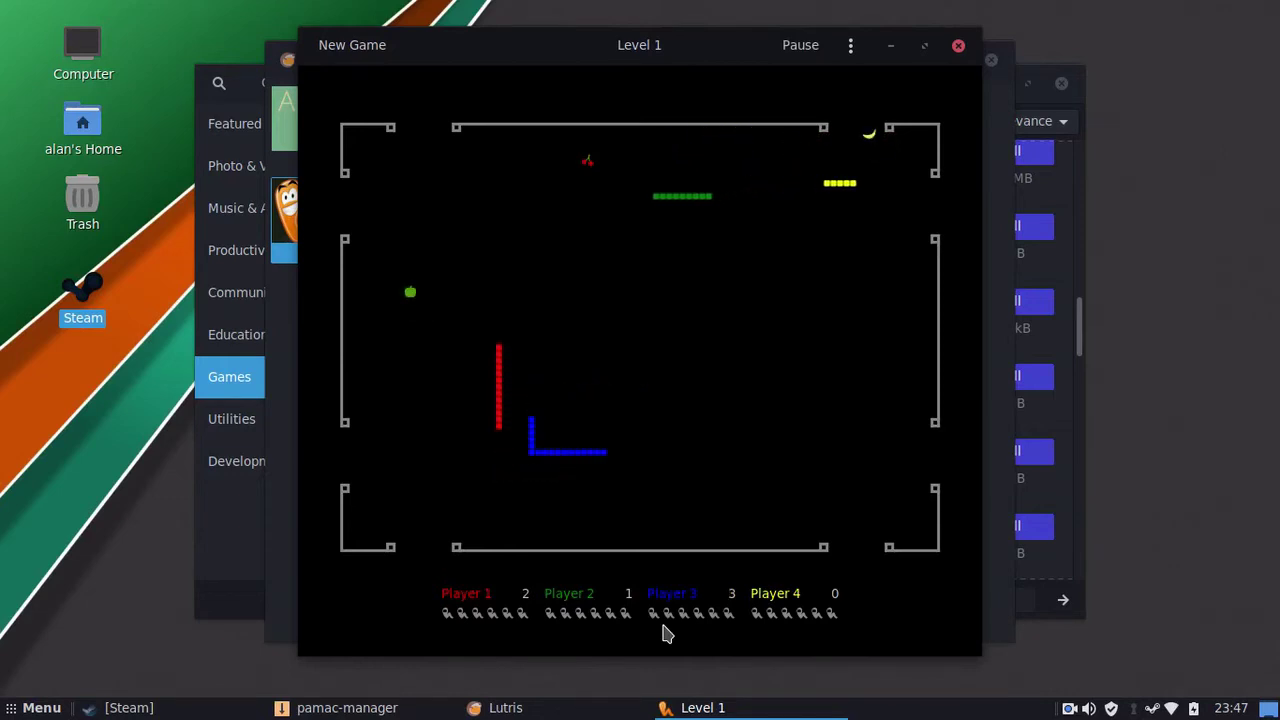
key("Left")
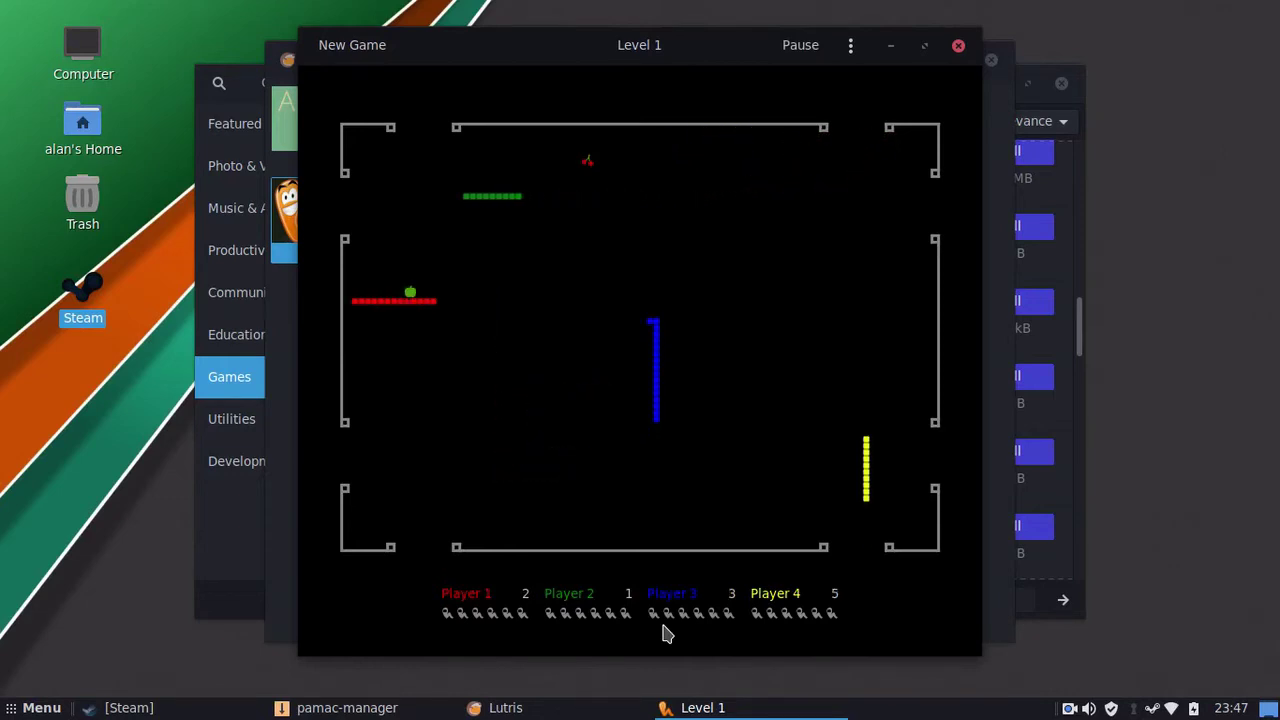
left_click(958, 45)
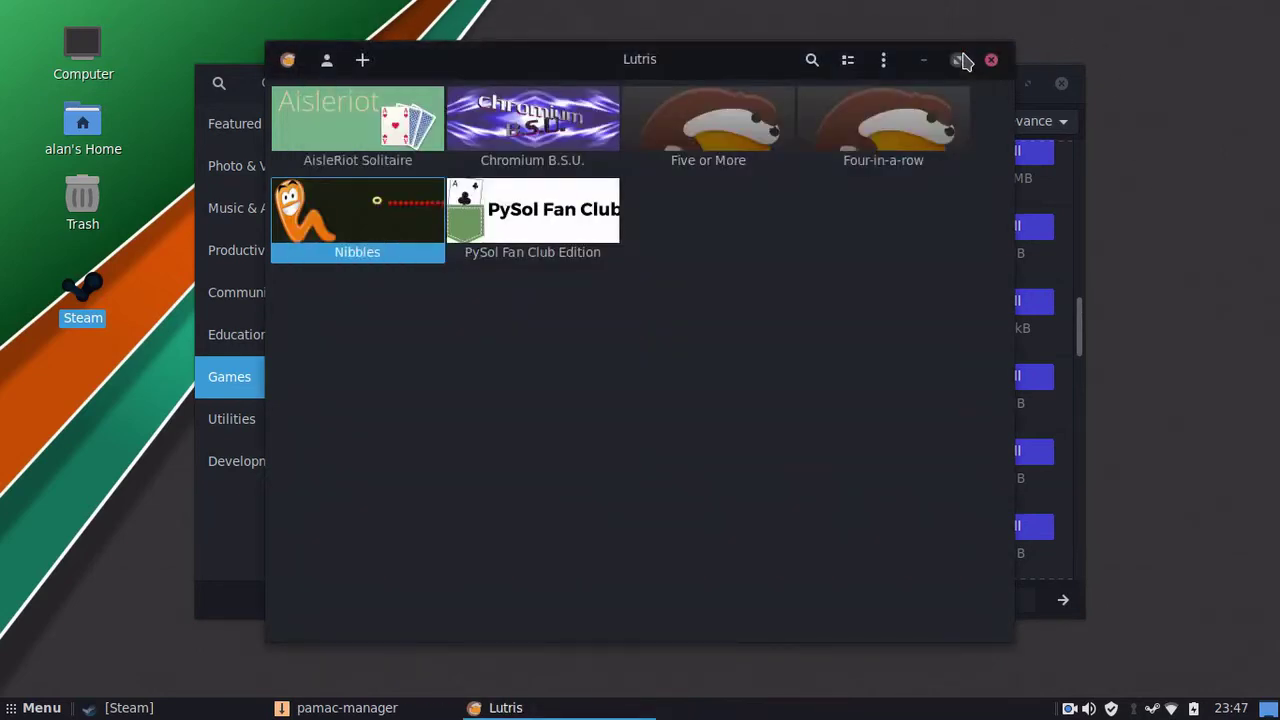